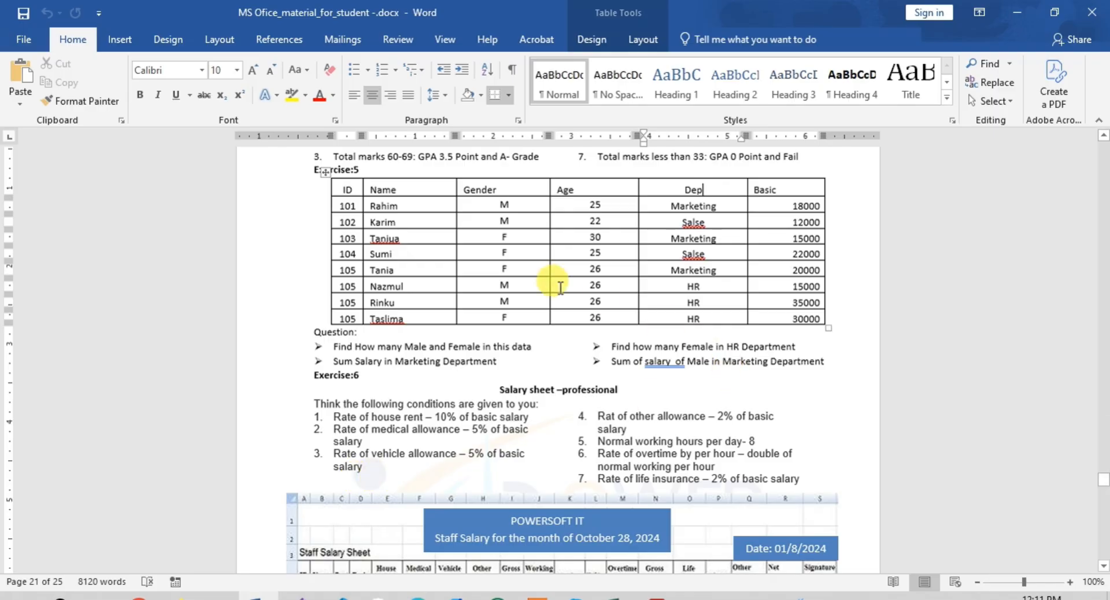
- Switch to the DataEntry workbook in Excel and remove all borders from the pasted table in B3:G11 on Sheet2
drag(503, 206, 501, 323)
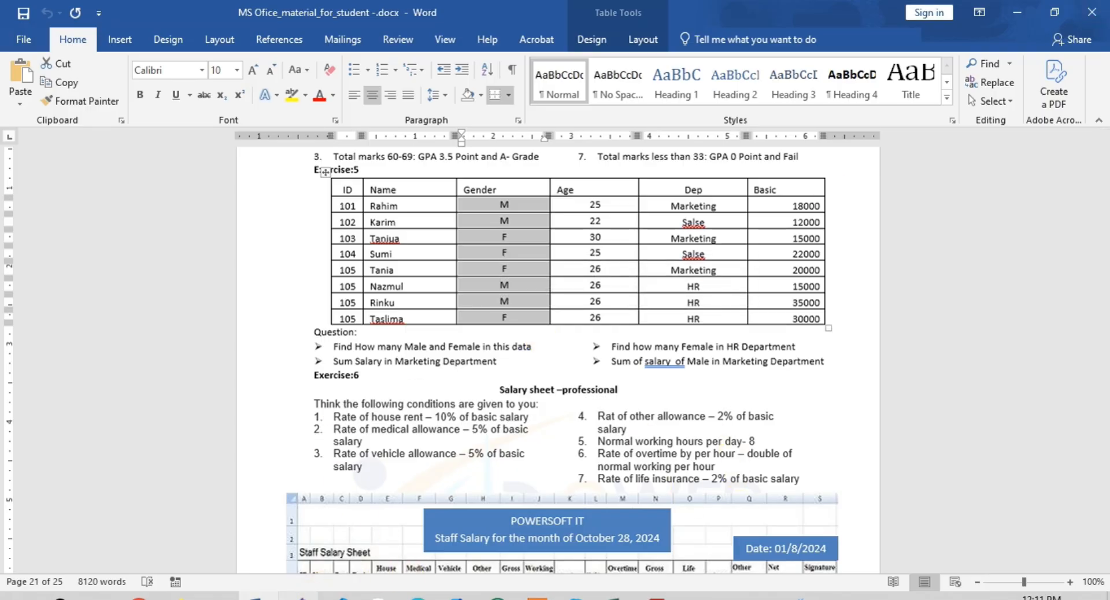
click(617, 597)
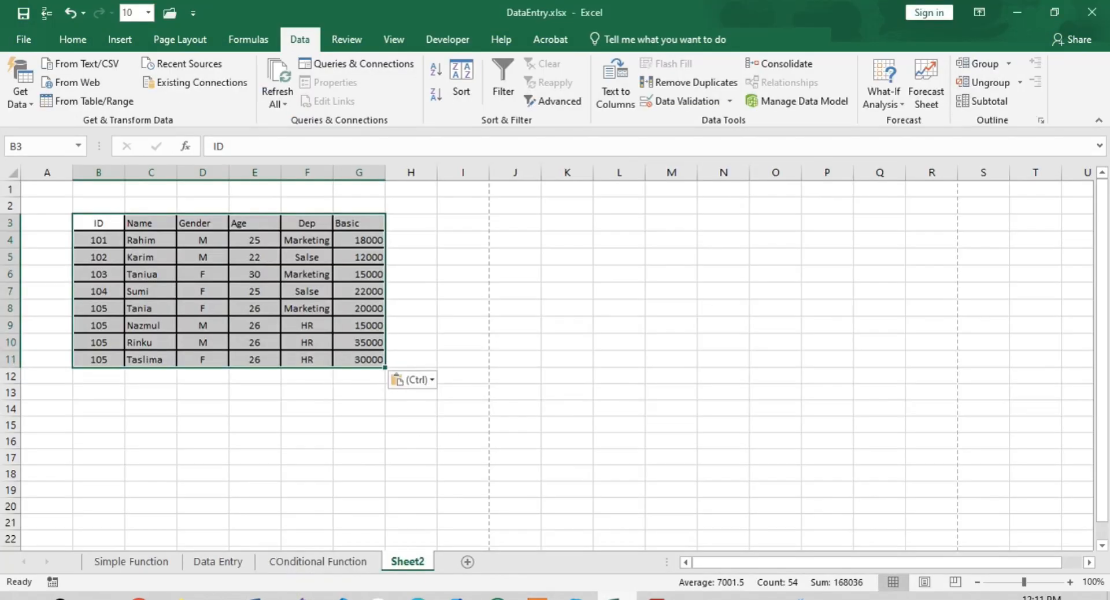
click(73, 39)
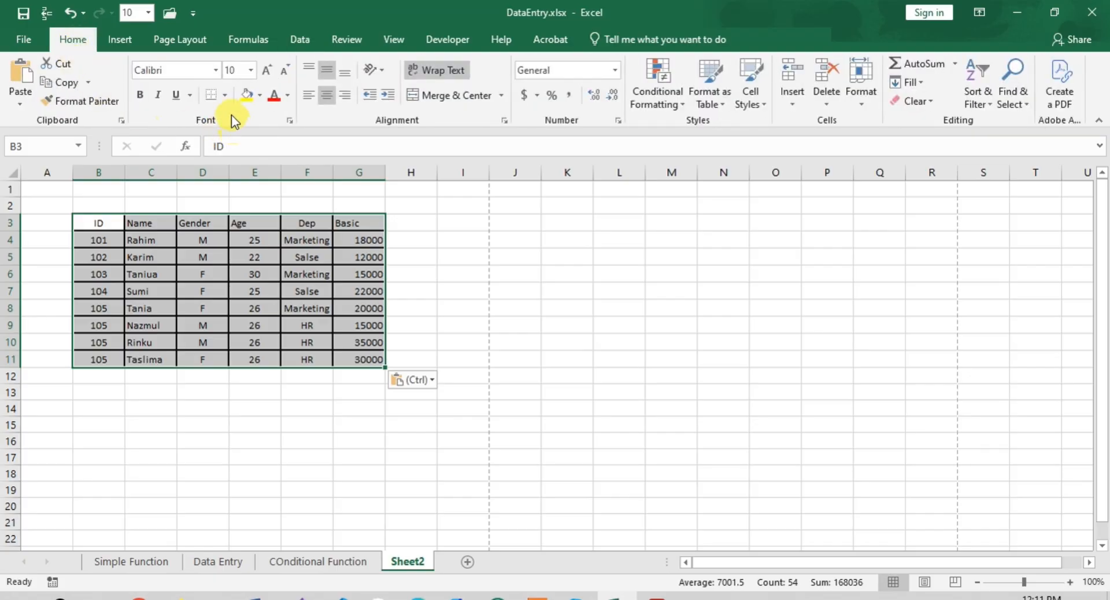
click(224, 96)
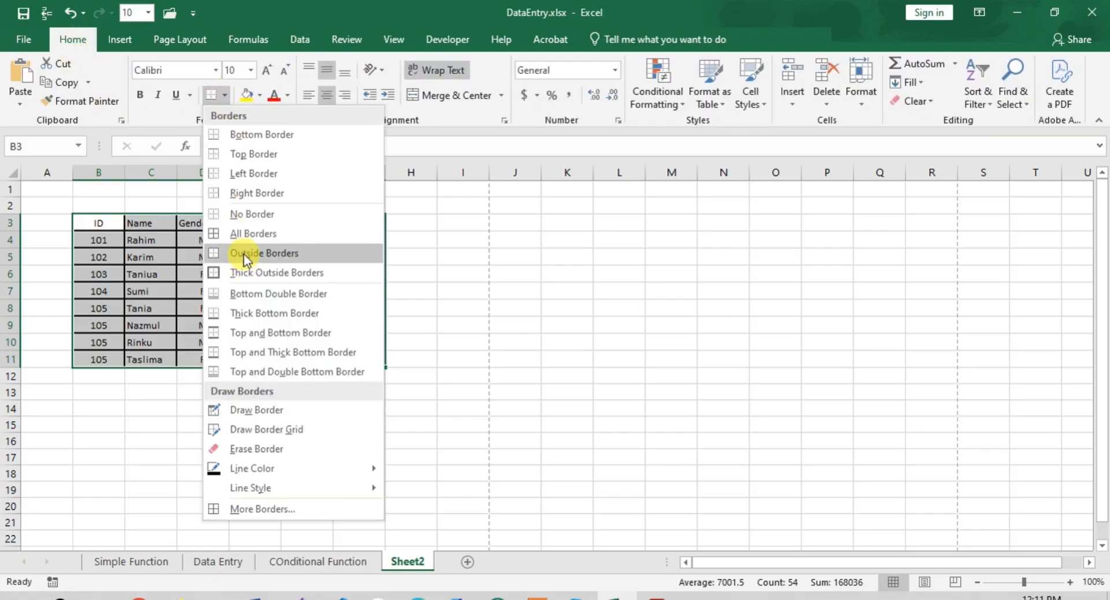
click(243, 214)
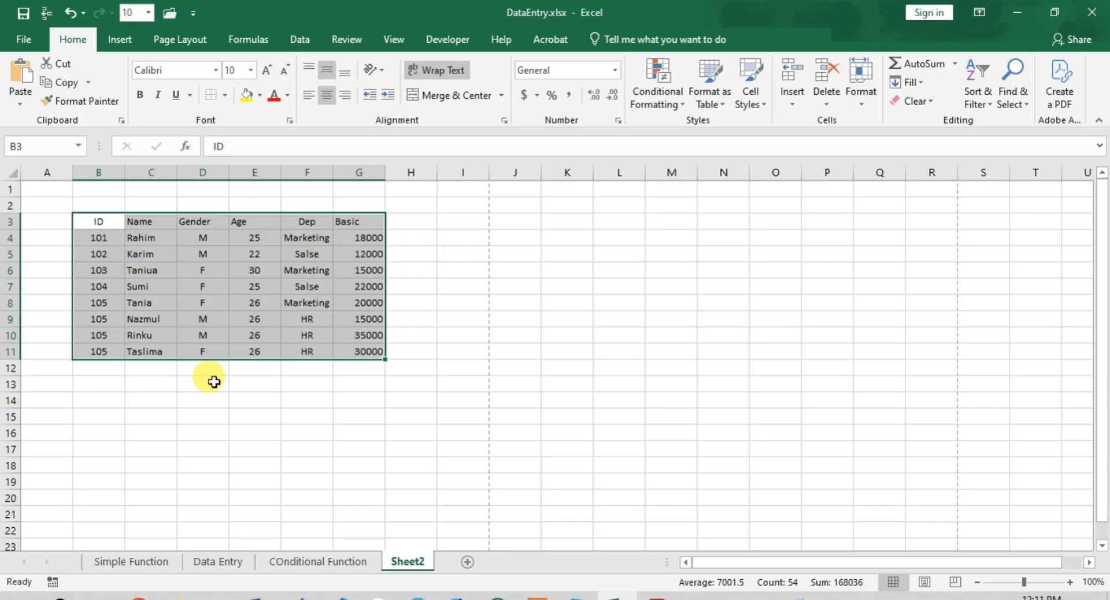
click(138, 399)
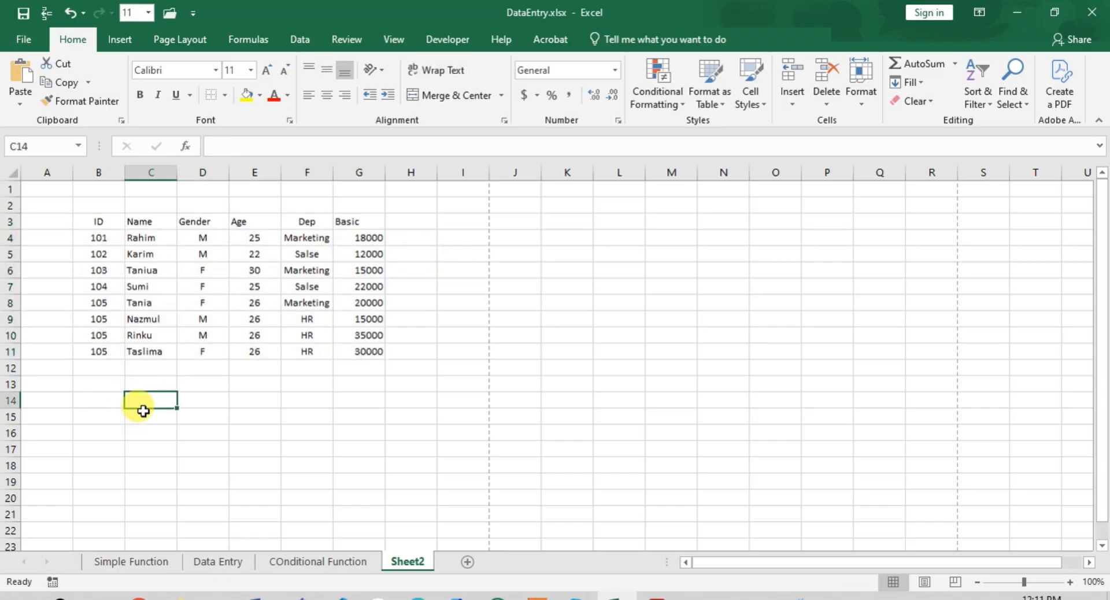
- Enter the label "Total Male" in cell B13 below the table
click(99, 386)
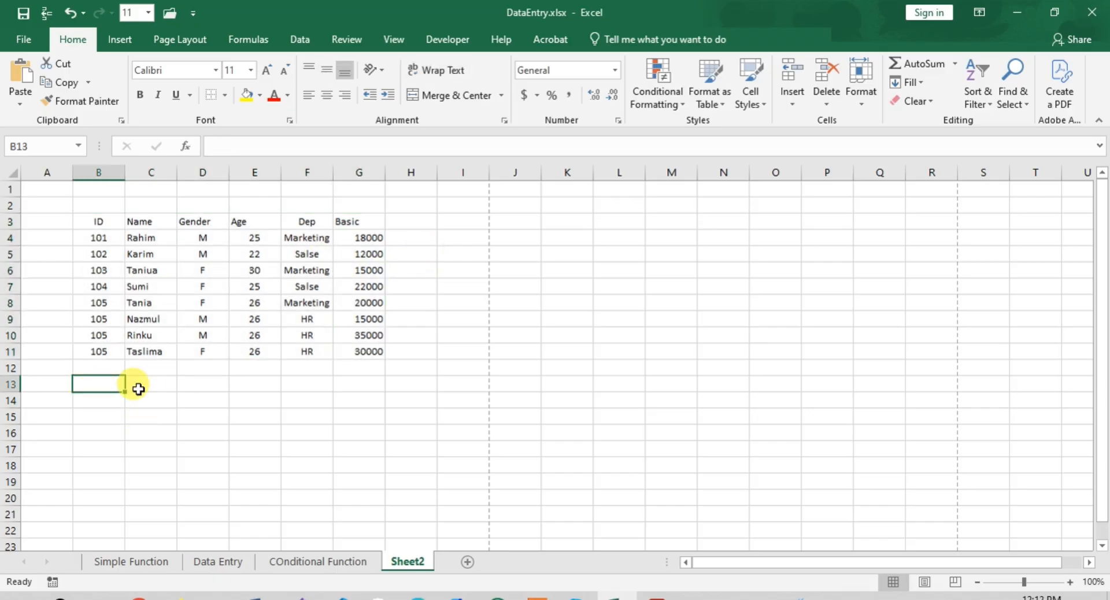
text(T)
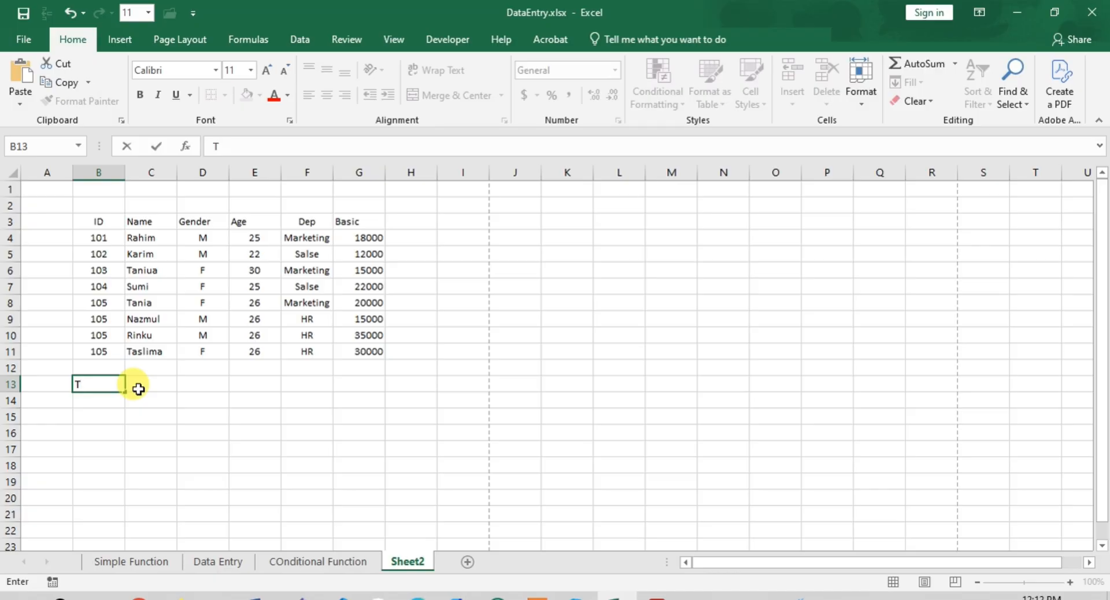
text(otal Male)
- Count the male entries in cell C13 with the formula =COUNTIF(D4:D11,"M")
click(139, 389)
text(=)
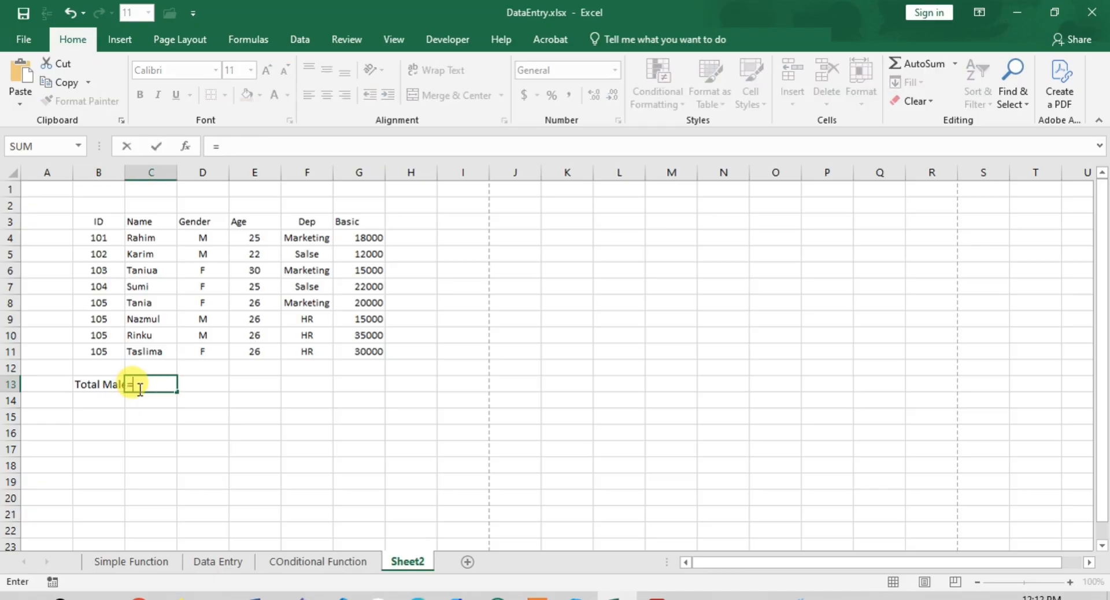
text(COun)
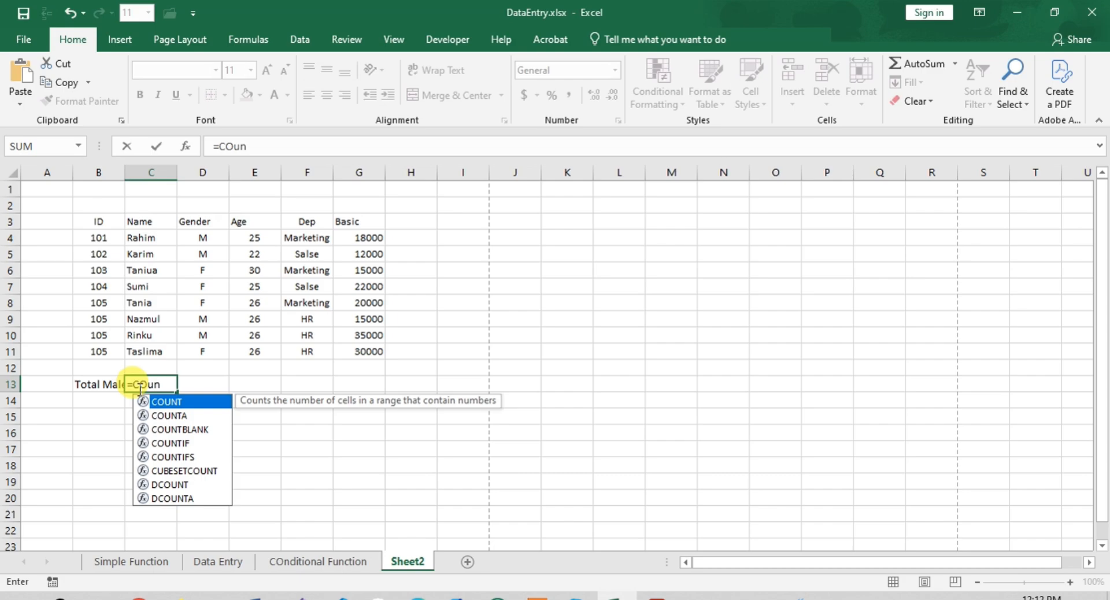
key(Down)
key(Down)
key(Down)
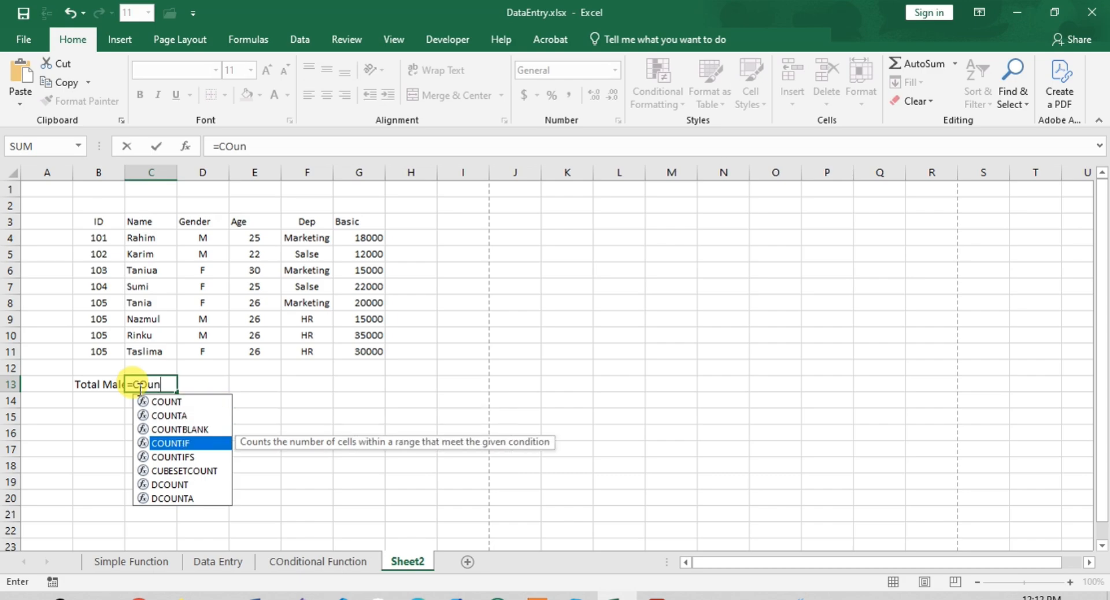
key(Tab)
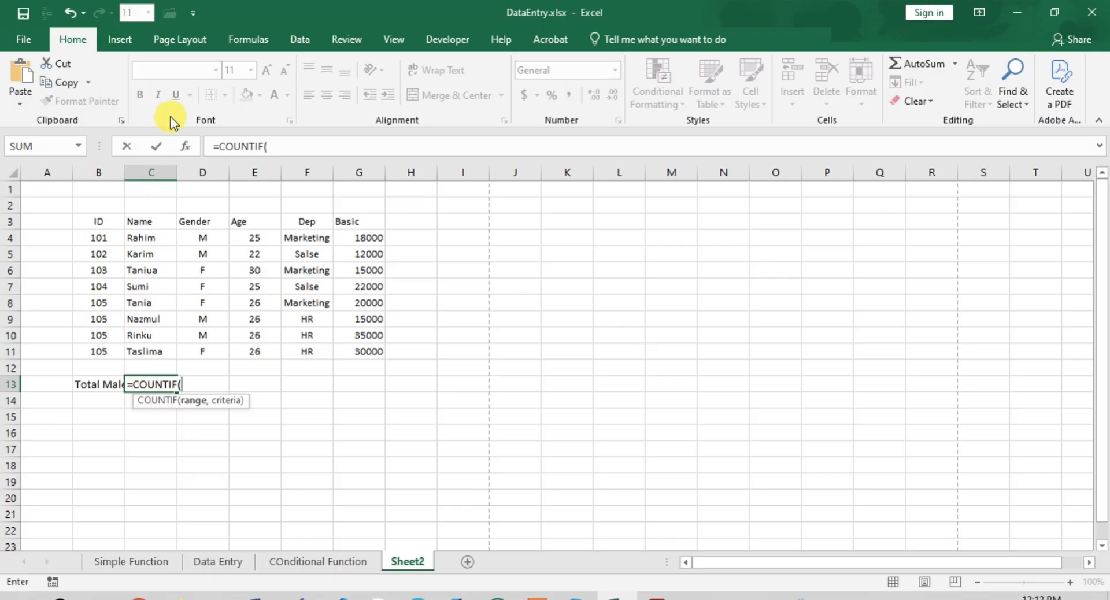
click(270, 146)
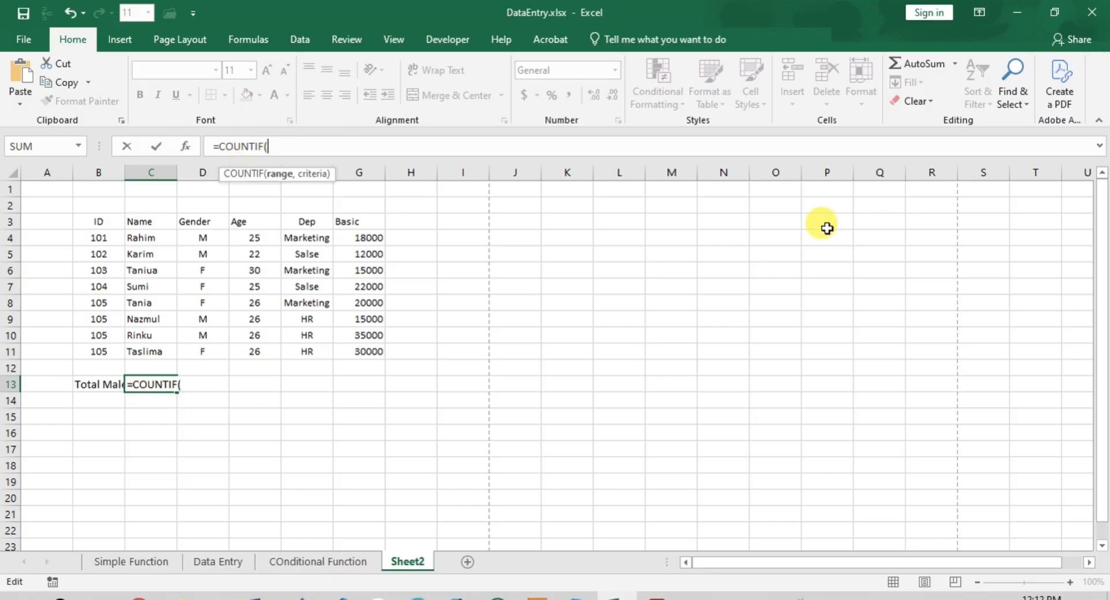
key(BackSpace)
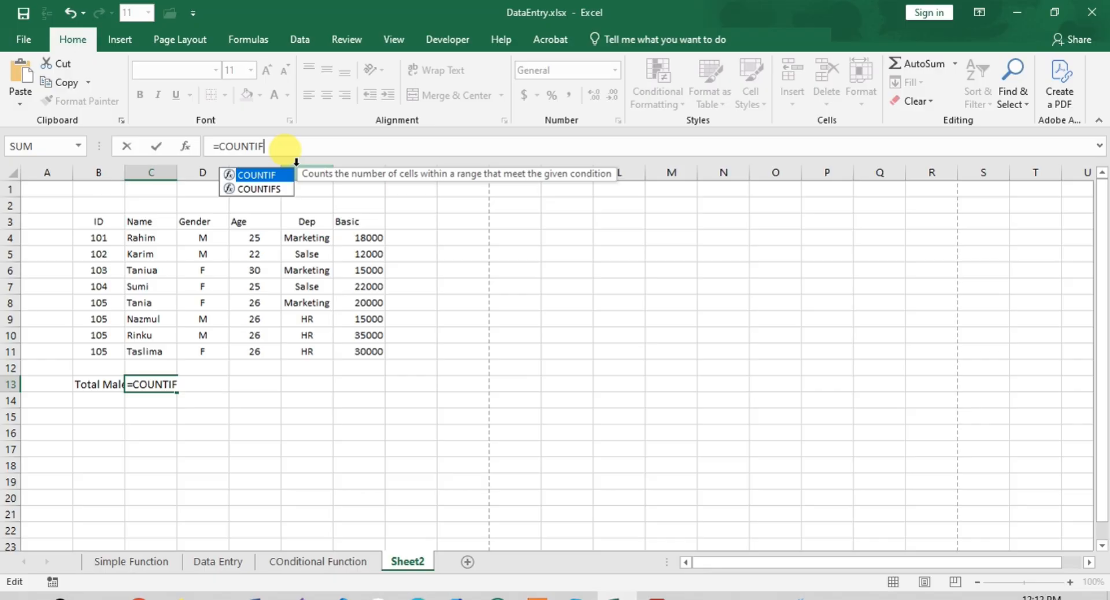
text(()
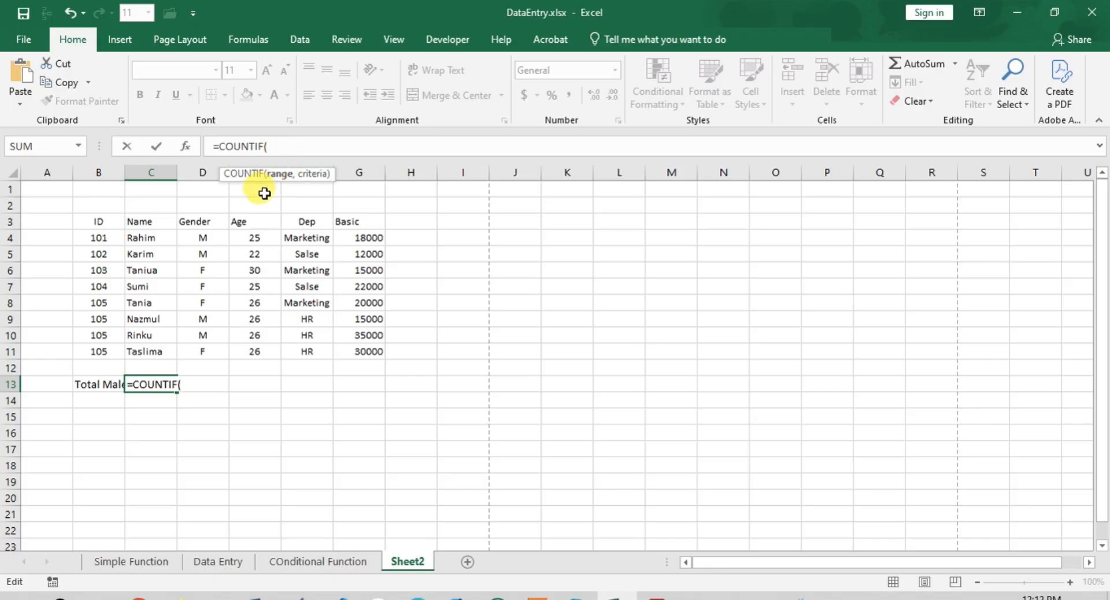
drag(192, 238, 197, 351)
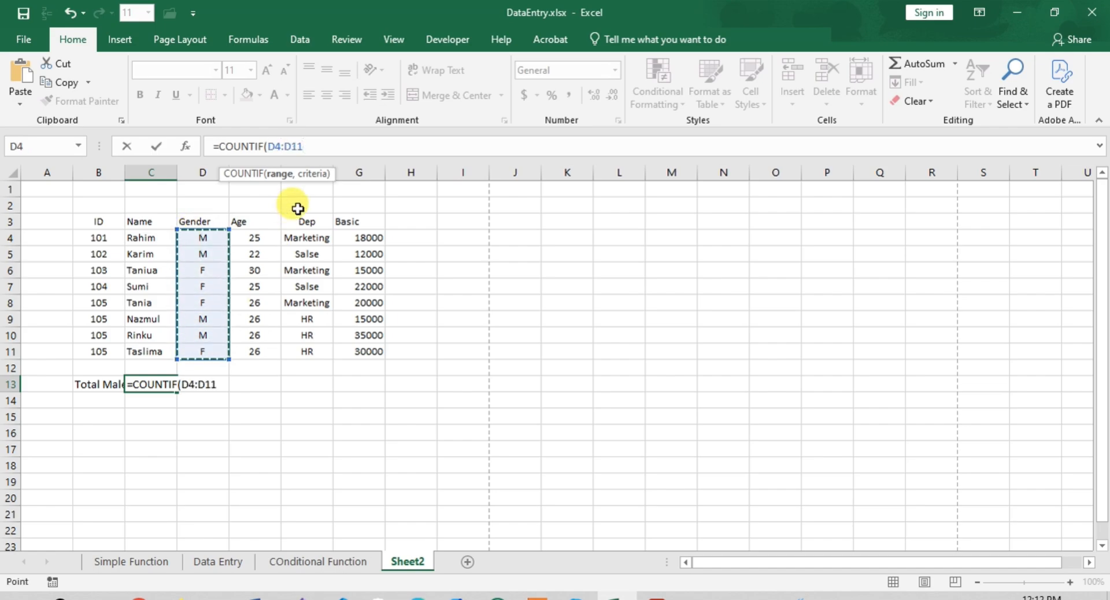
text(,)
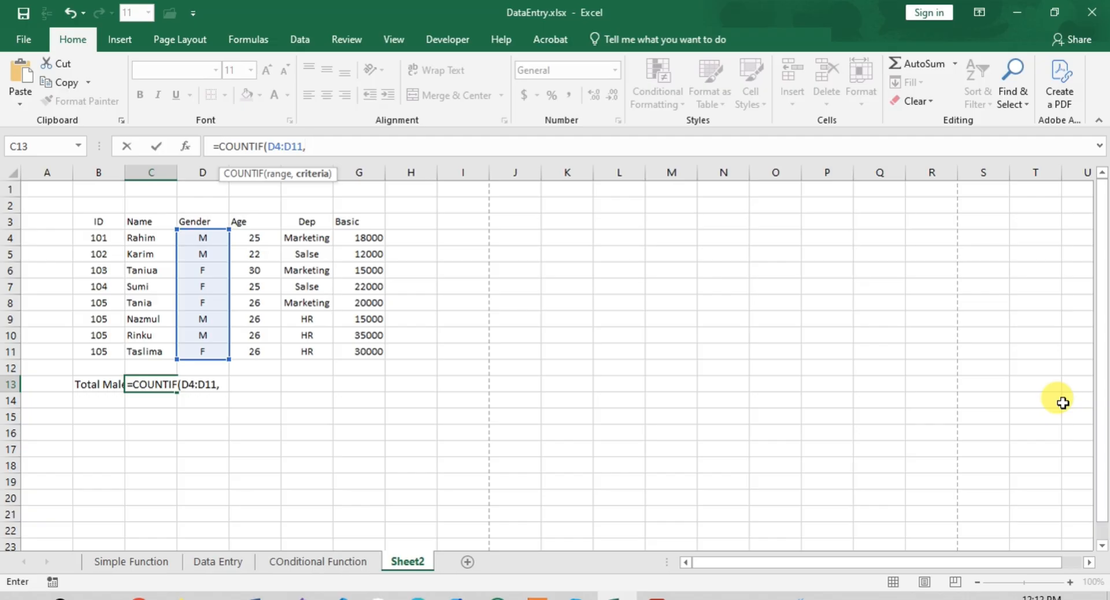
text("M"))
key(Return)
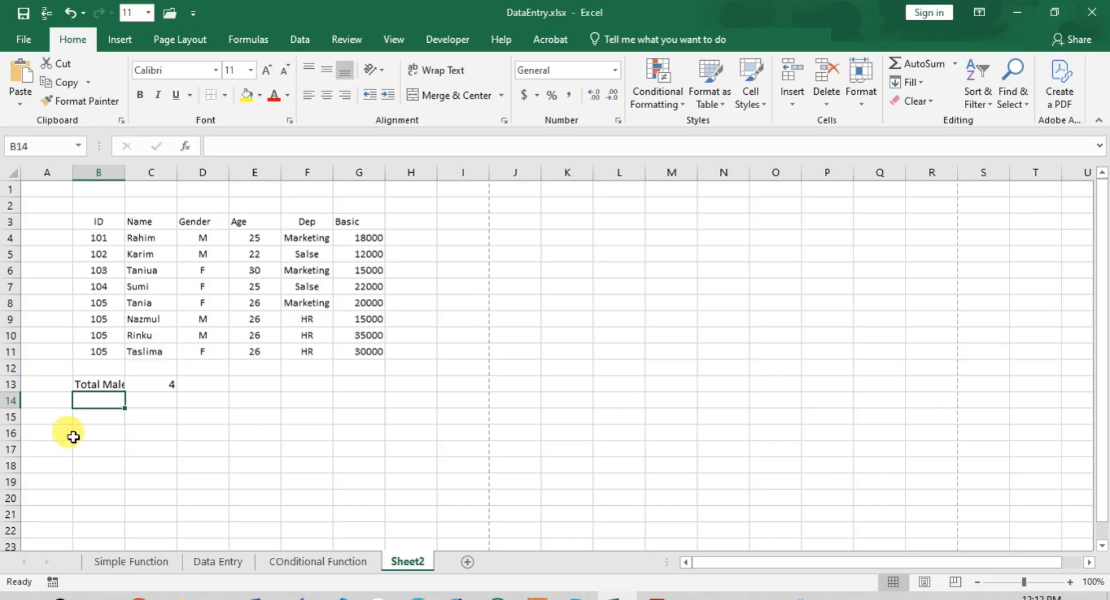
- Autofit column B to its contents and enter the label "Total Female" in cell B14
click(165, 385)
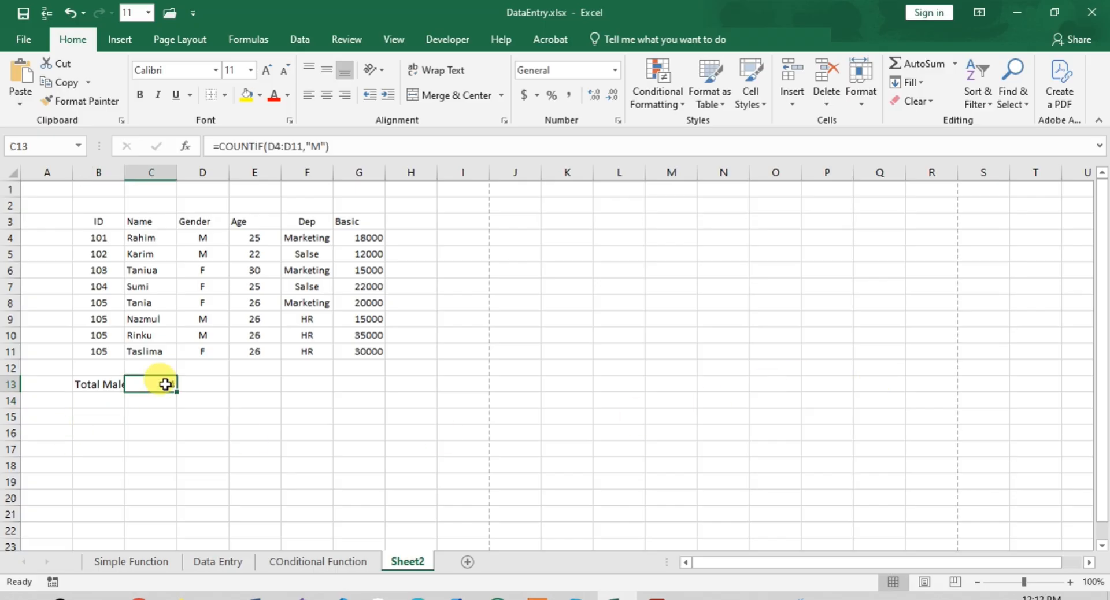
double_click(124, 172)
click(92, 398)
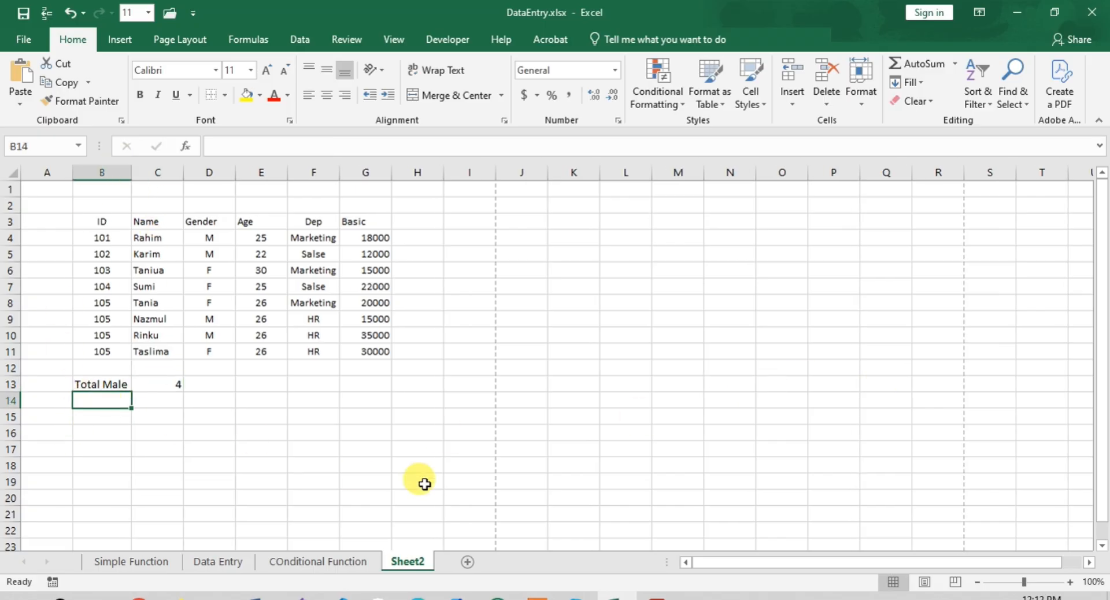
text(Total )
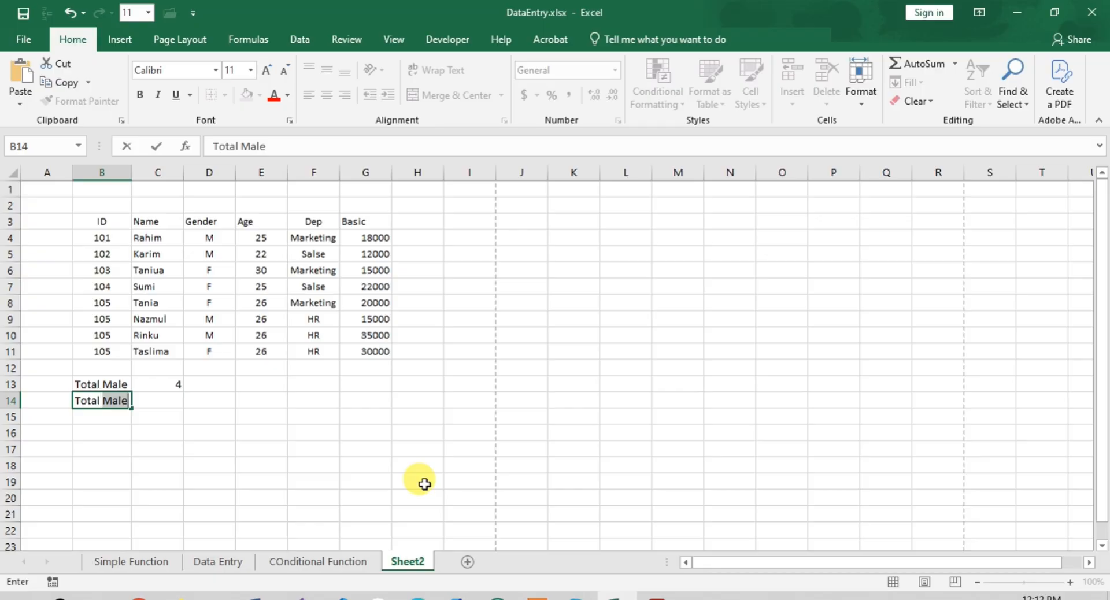
text(Female)
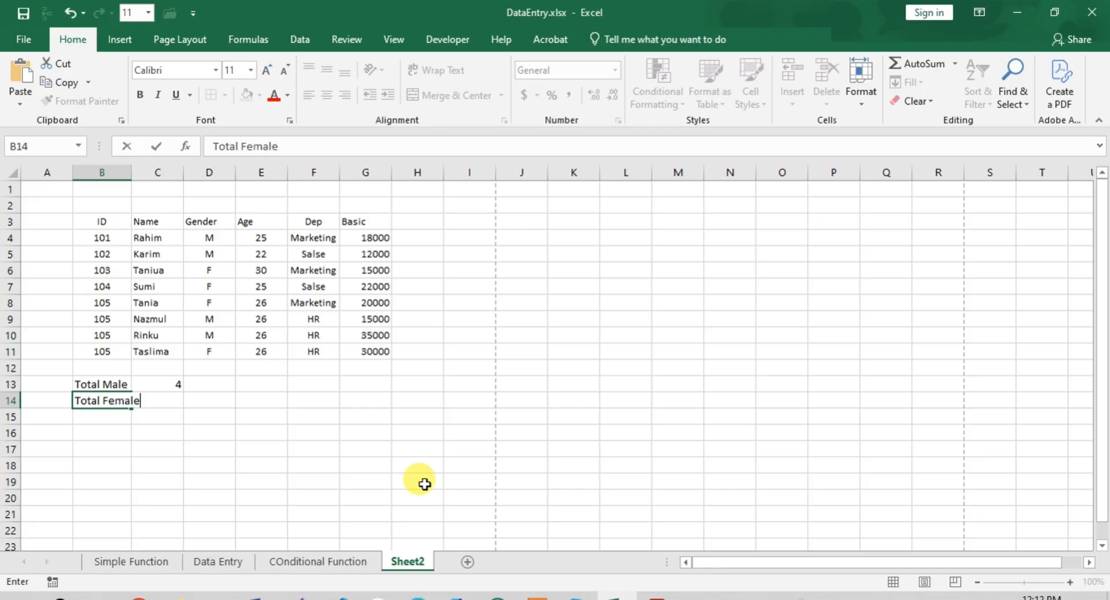
key(Tab)
- Count the female entries in cell C14 with the formula =COUNTIF(D4:D11,"F")
text(=Cou)
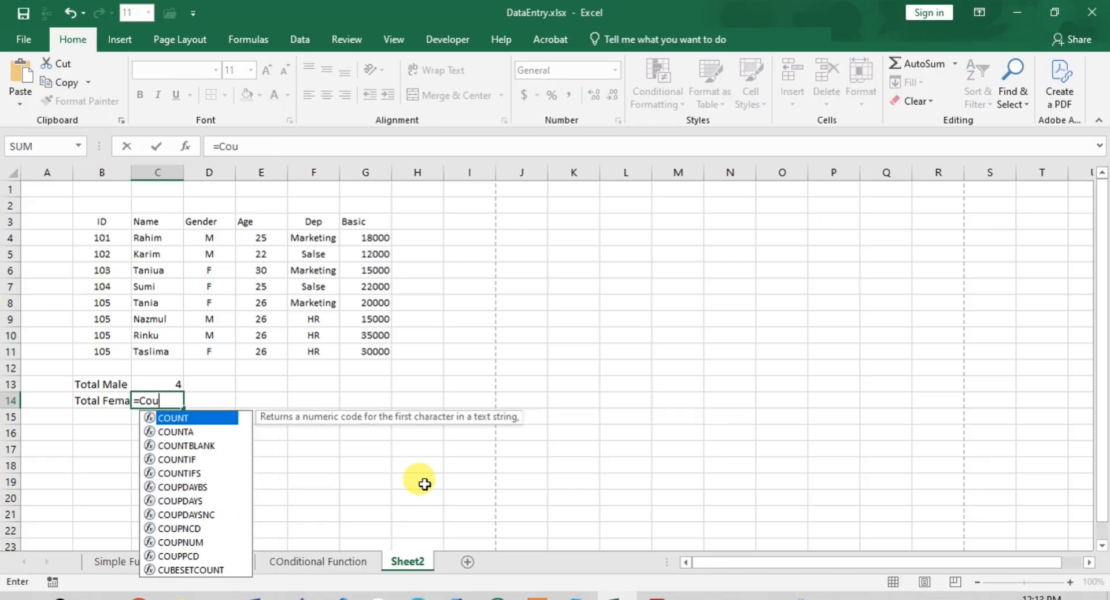
text(nt)
key(Down)
key(Down)
key(Down)
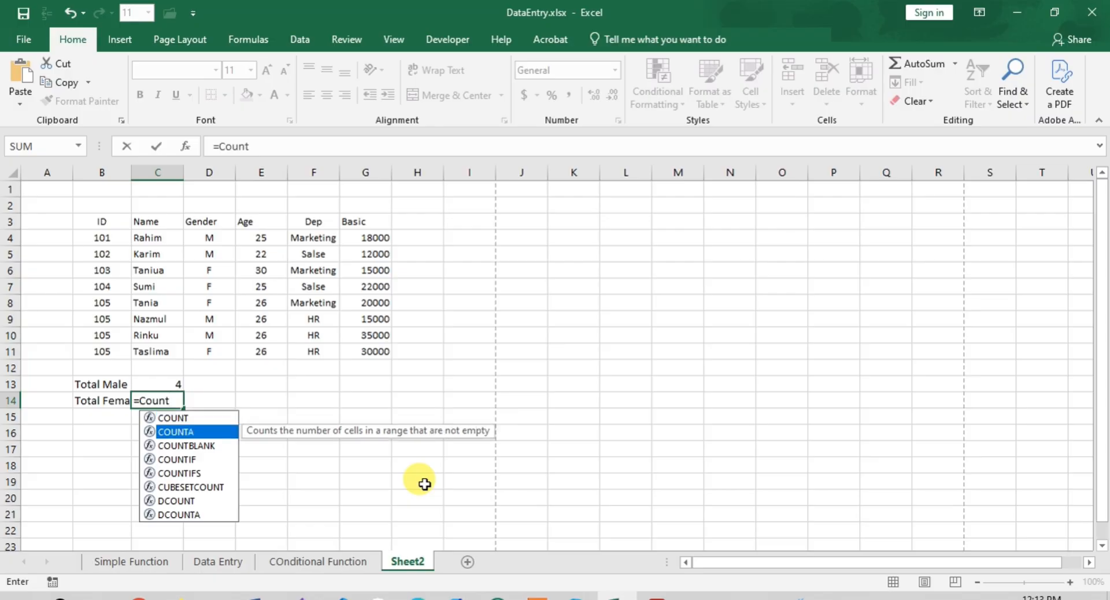
key(Tab)
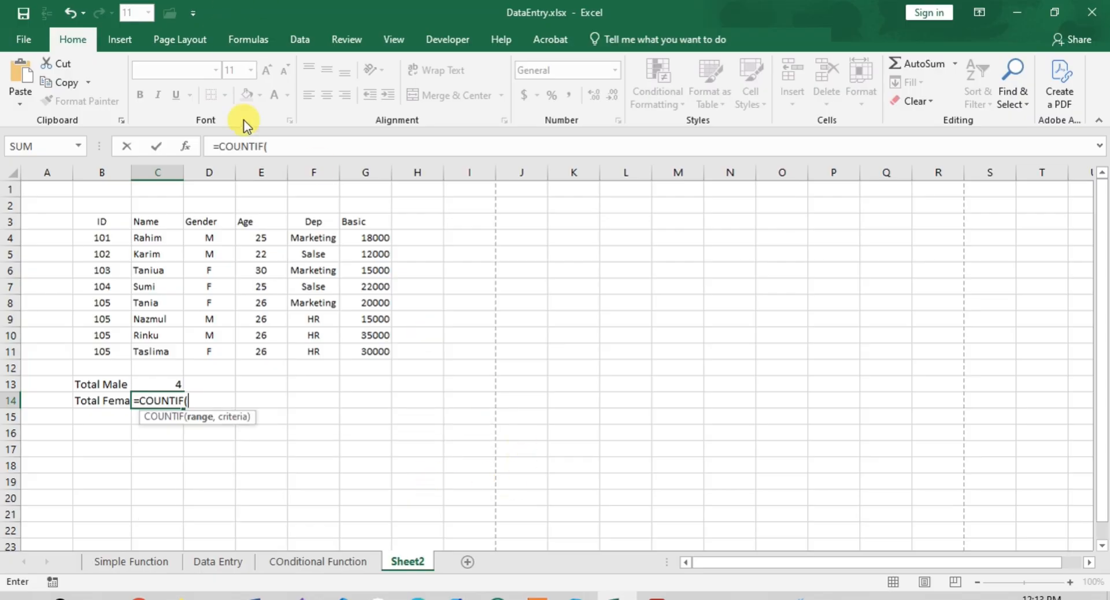
click(280, 145)
drag(199, 239, 199, 350)
text(,)
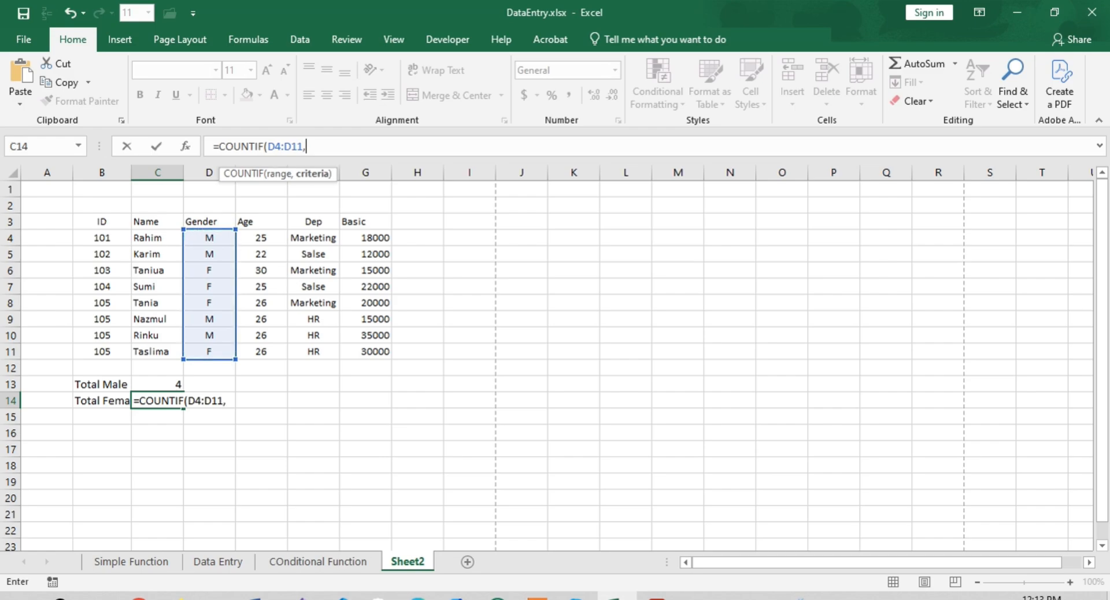
text("F")
key(Return)
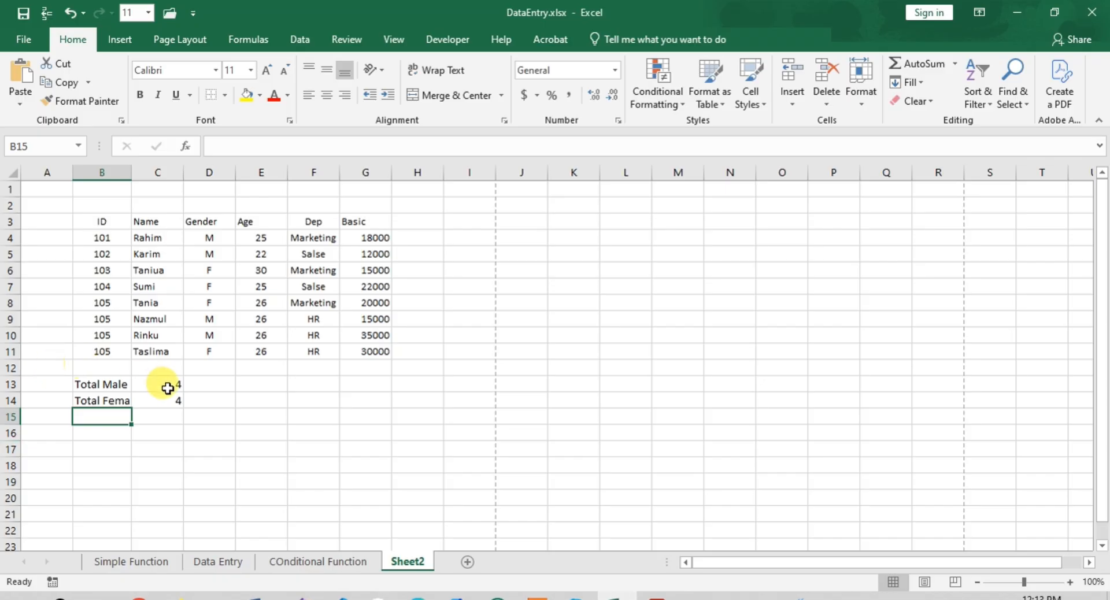
click(156, 405)
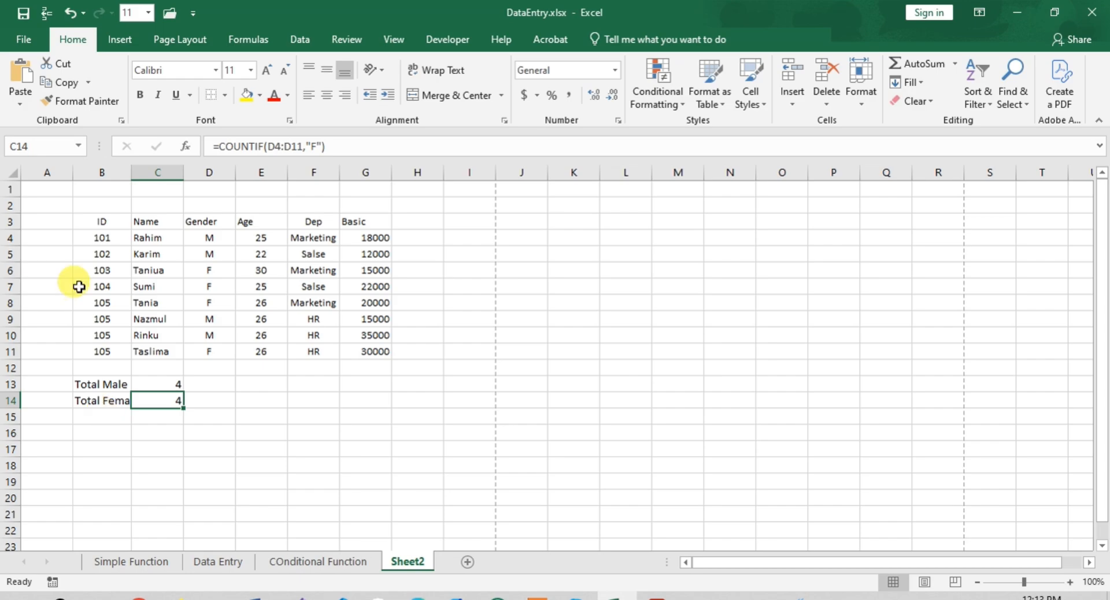
- Enter the label "Total Salary of Marketing" in cell B15
key(Down)
key(Left)
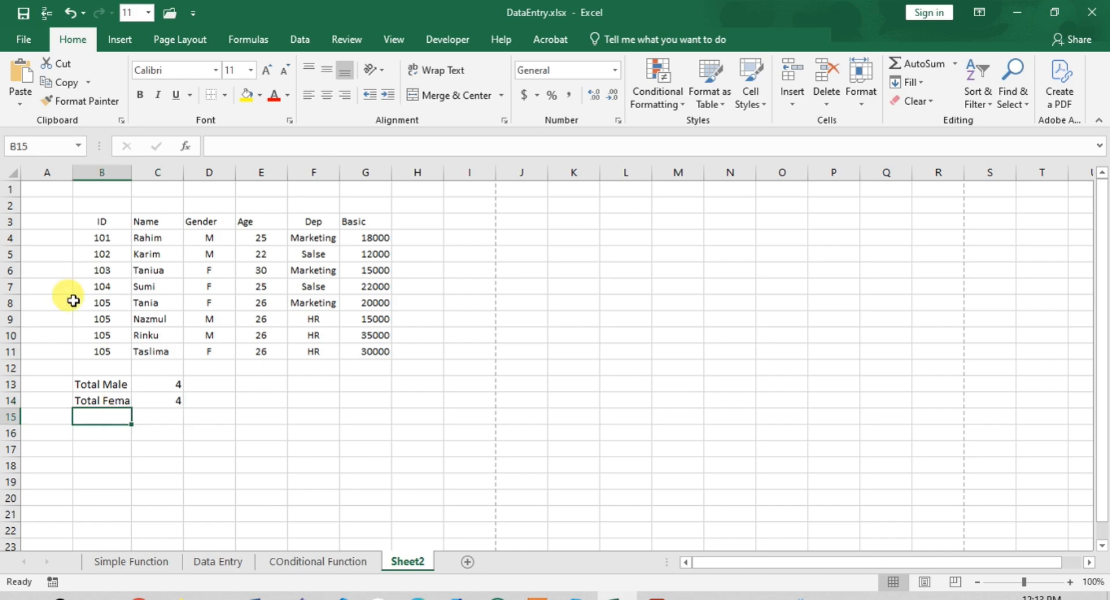
text(M)
key(BackSpace)
text(T)
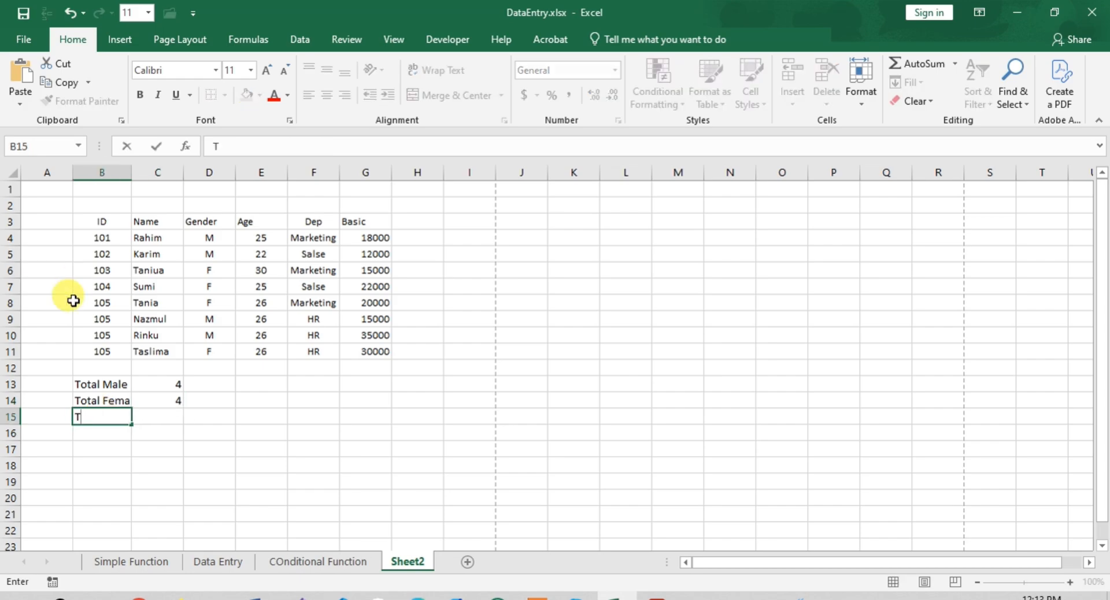
text(otal Salary of)
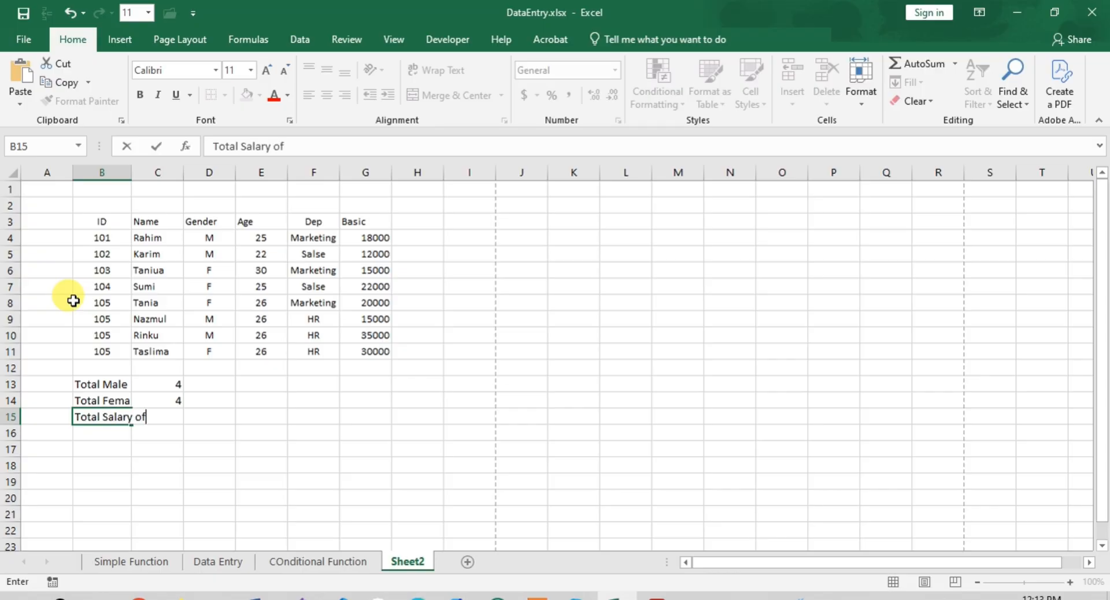
text( Marketing)
key(Tab)
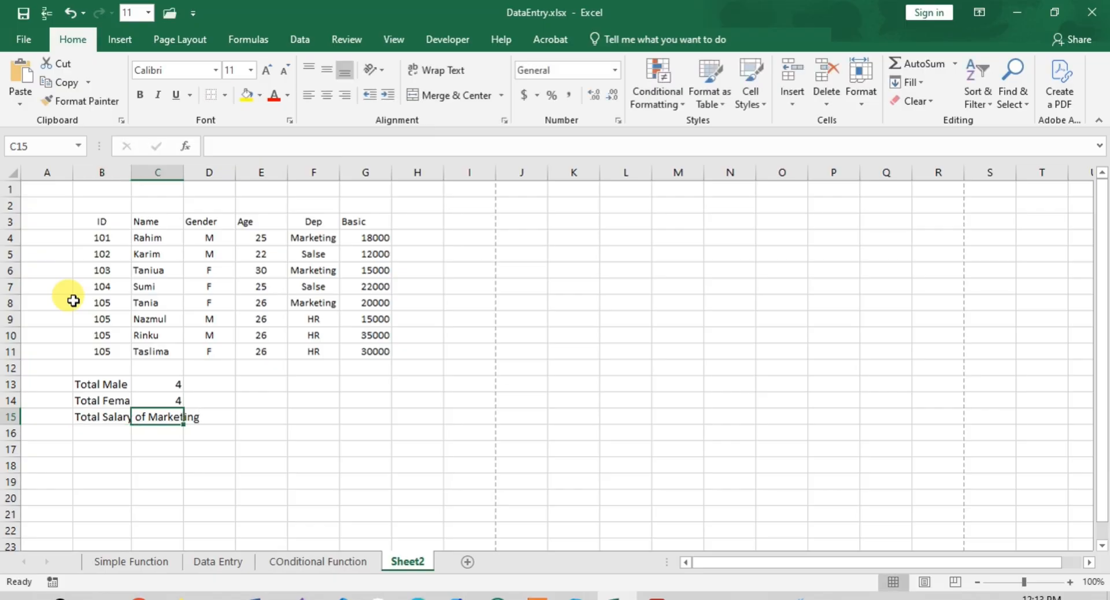
text(=)
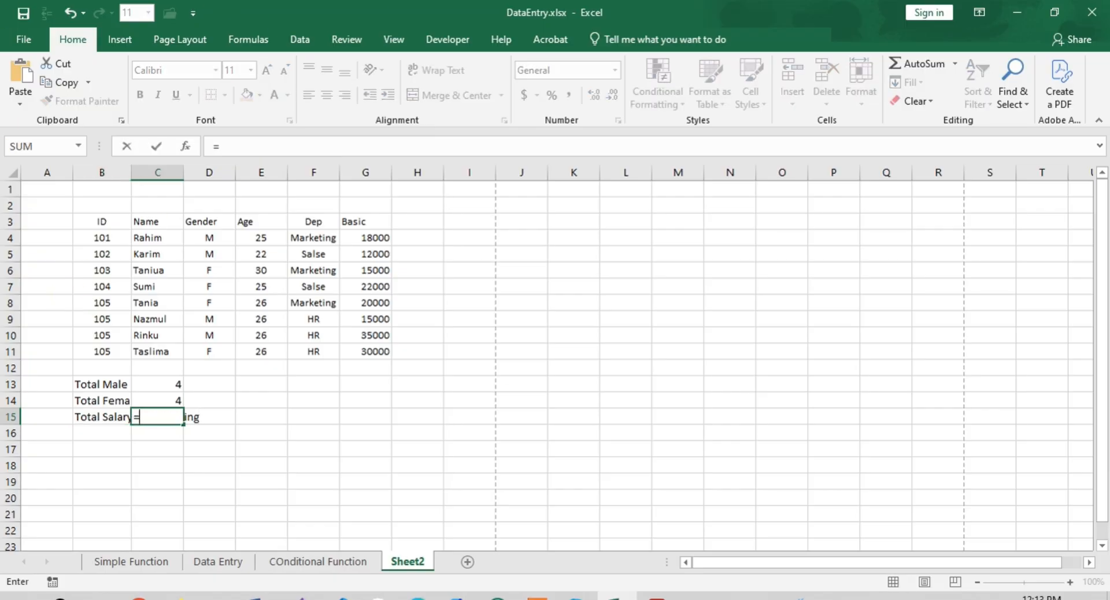
click(108, 418)
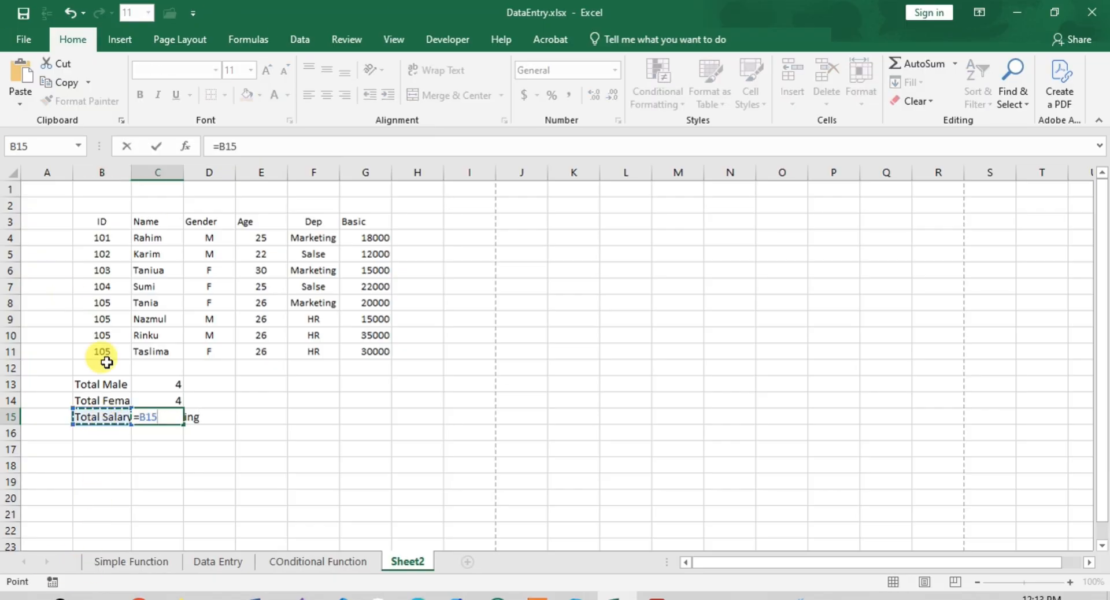
key(Escape)
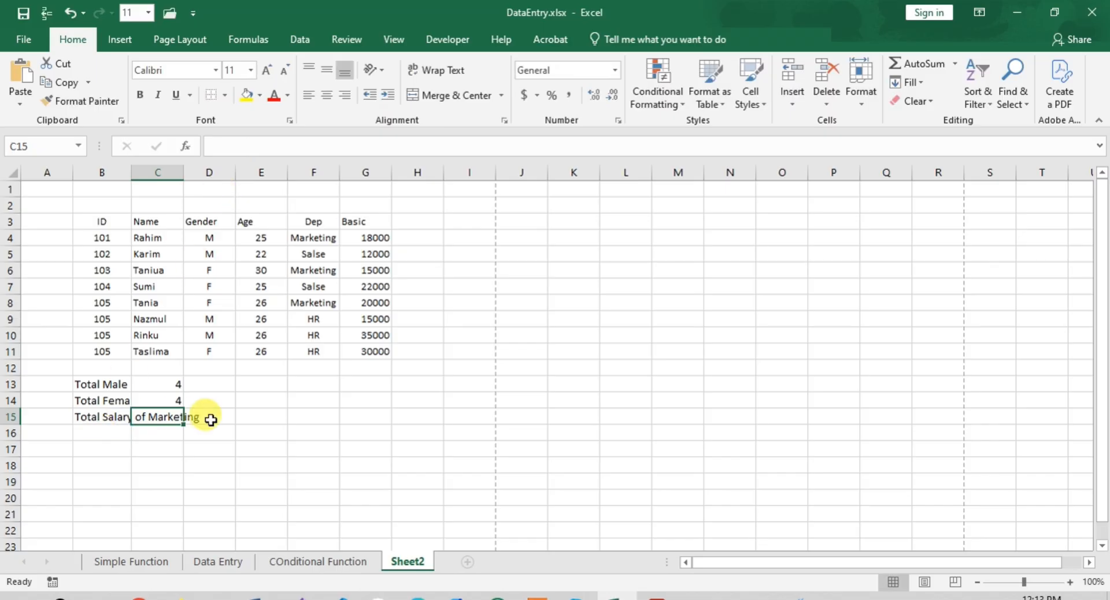
- Wrap the text of the "Total Salary of Marketing" label in cell B15
click(95, 416)
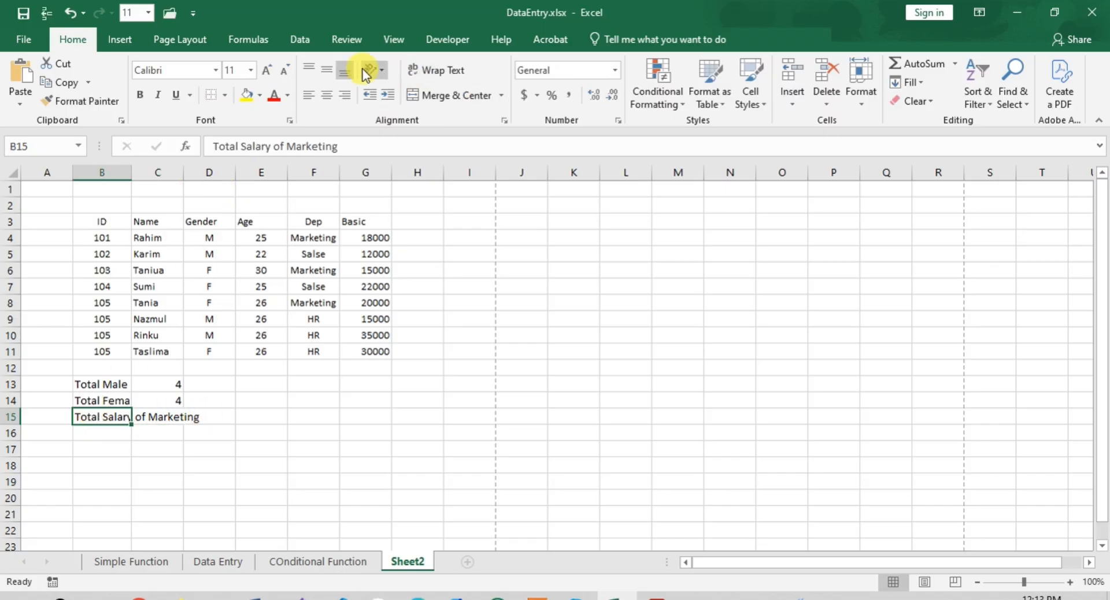
click(443, 75)
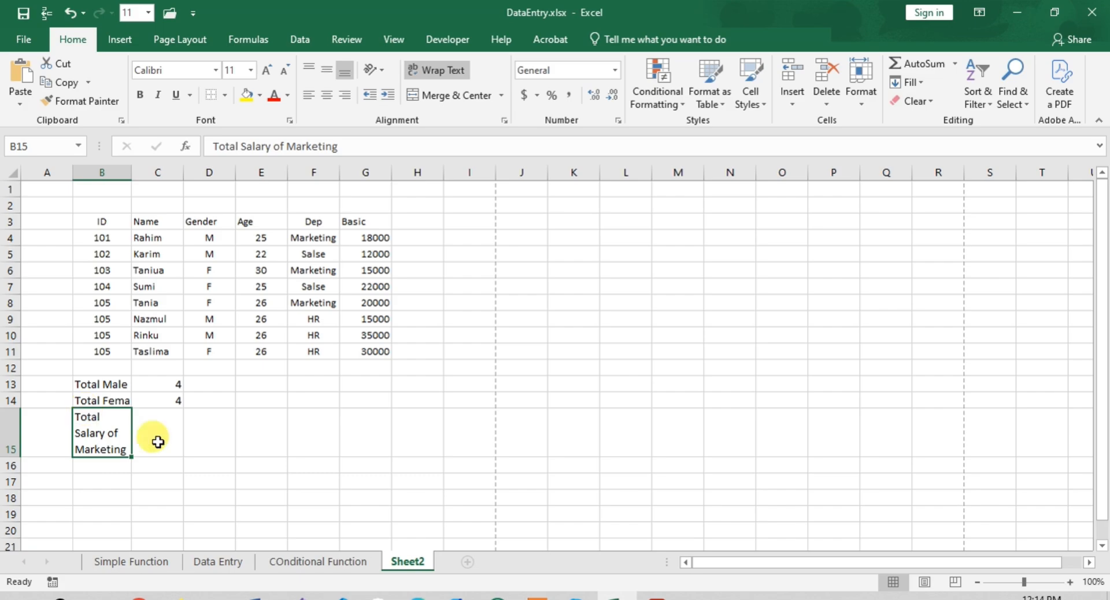
- Sum the Marketing department's basic salaries in cell C15 with the formula =SUMIF(F4:F11,"Marketing",G4:G11)
click(161, 442)
text(=)
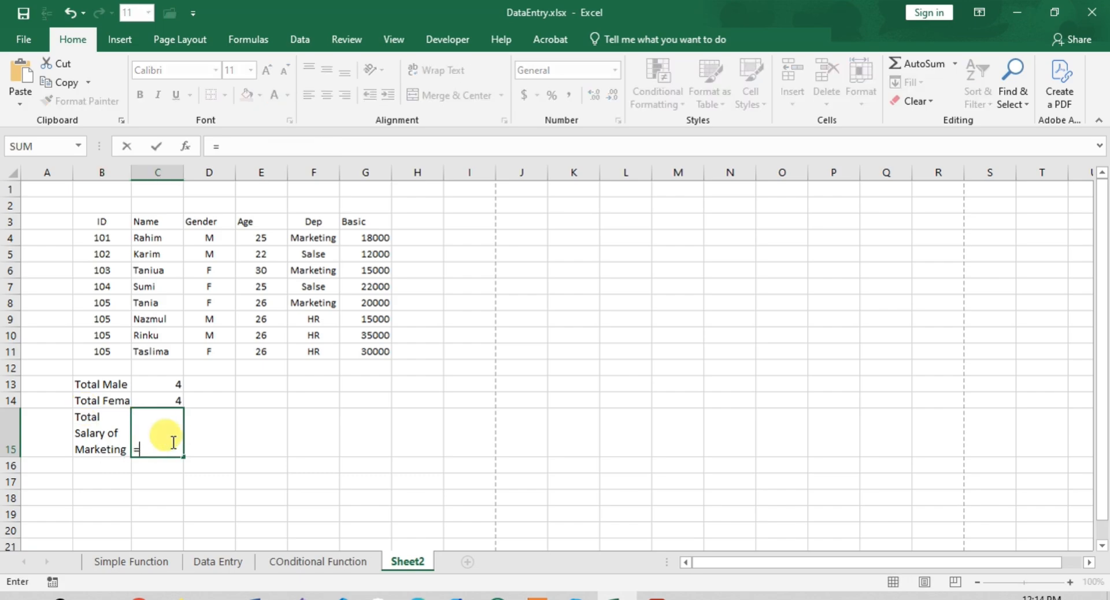
text(Sum)
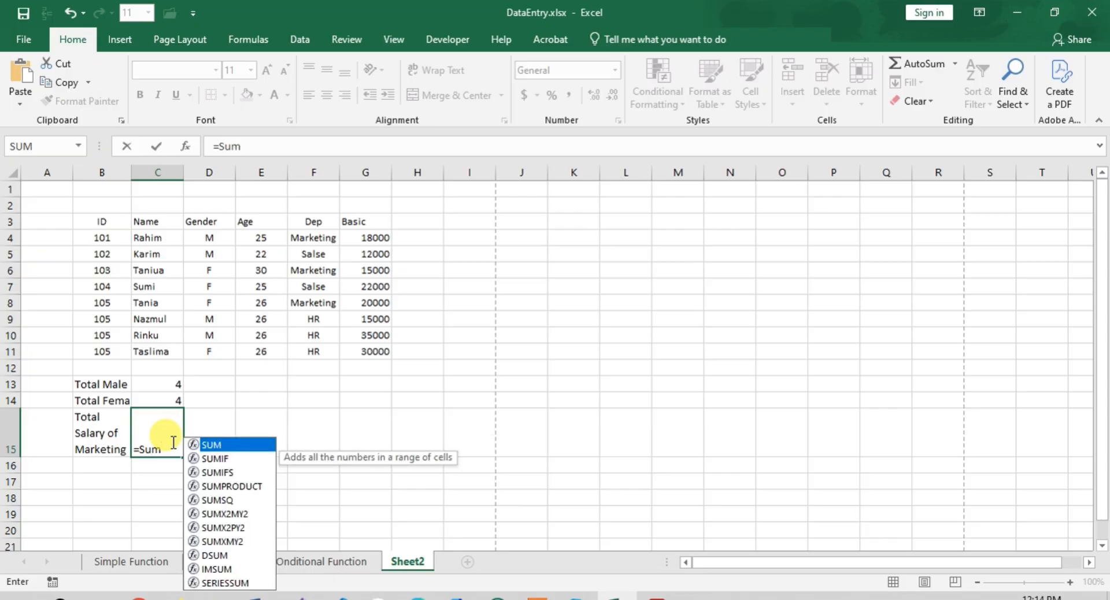
key(Down)
key(Down)
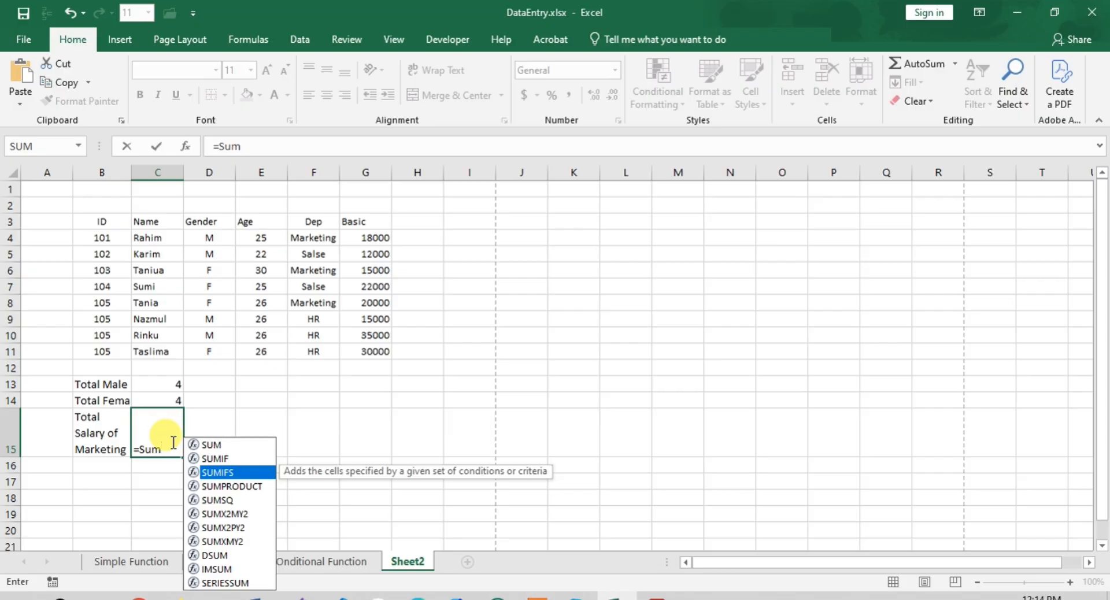
key(Up)
key(Tab)
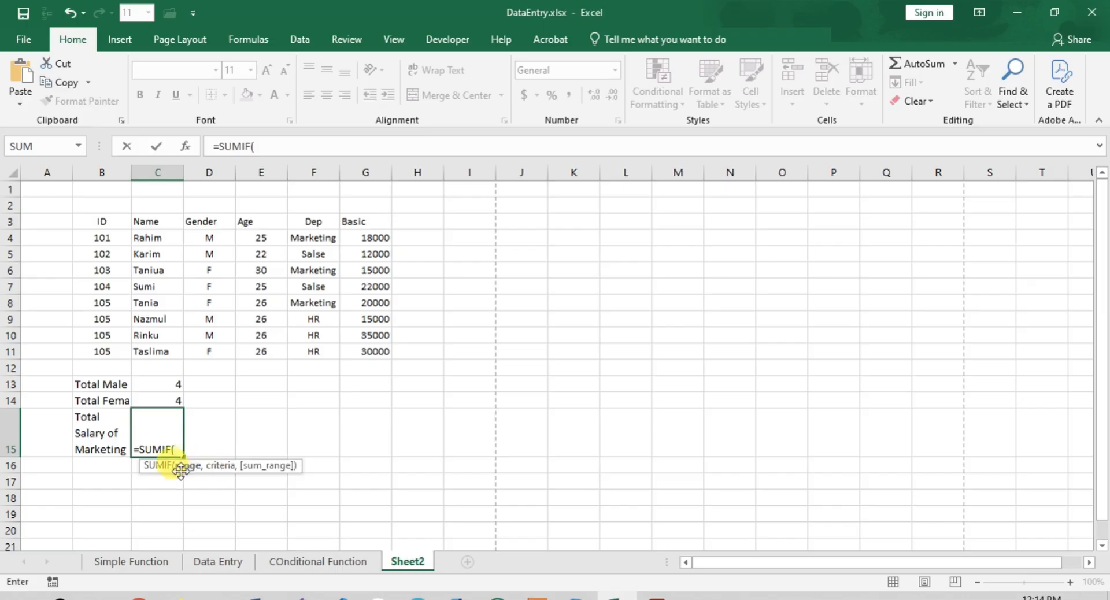
drag(309, 238, 313, 350)
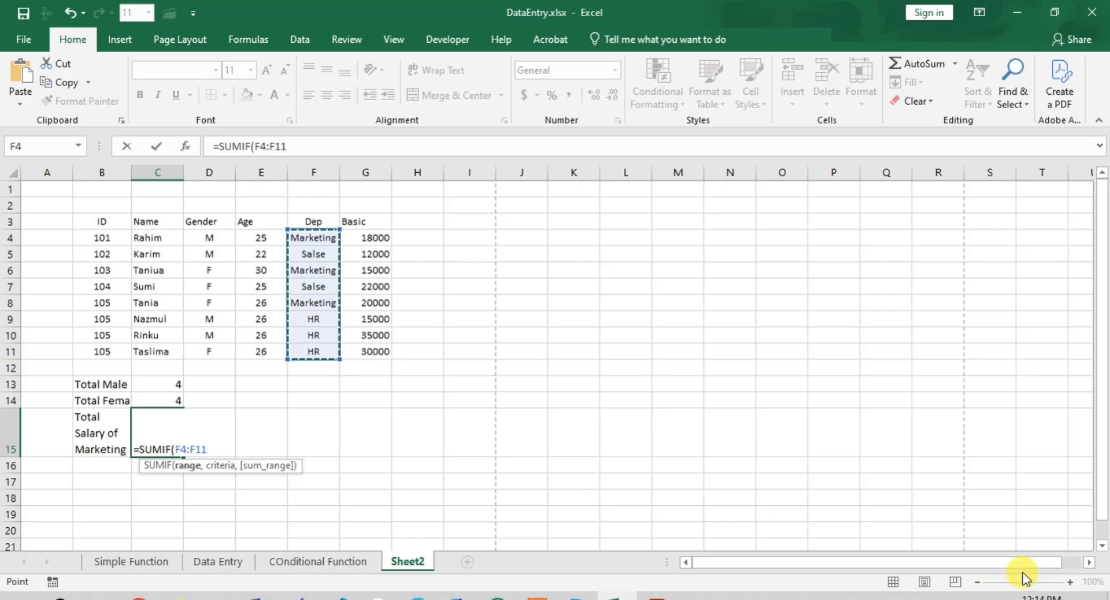
text(,)
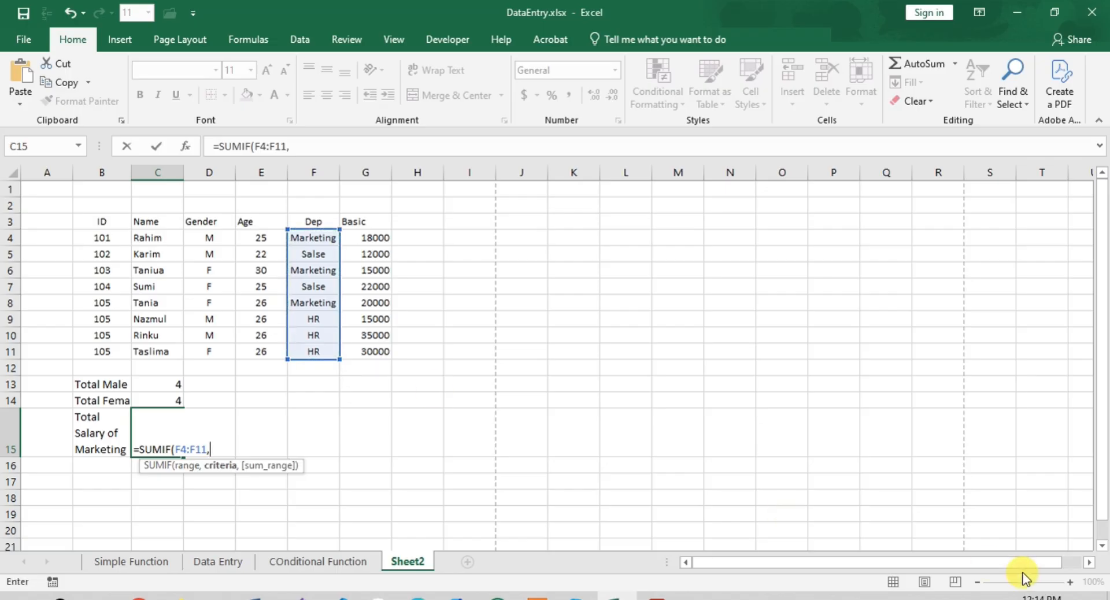
text("Market)
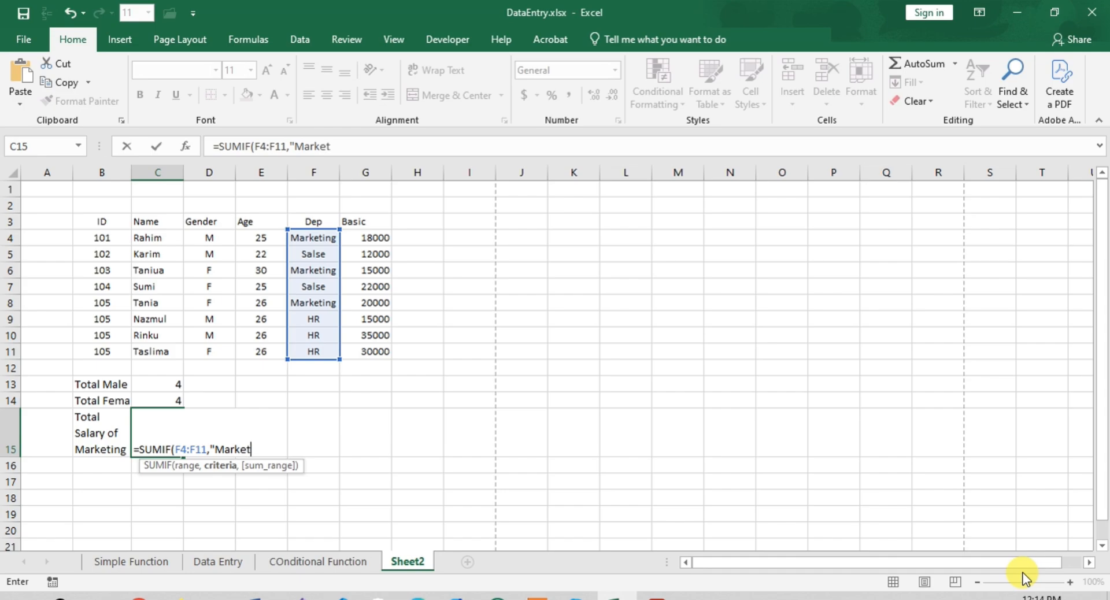
text(ing)
text(",)
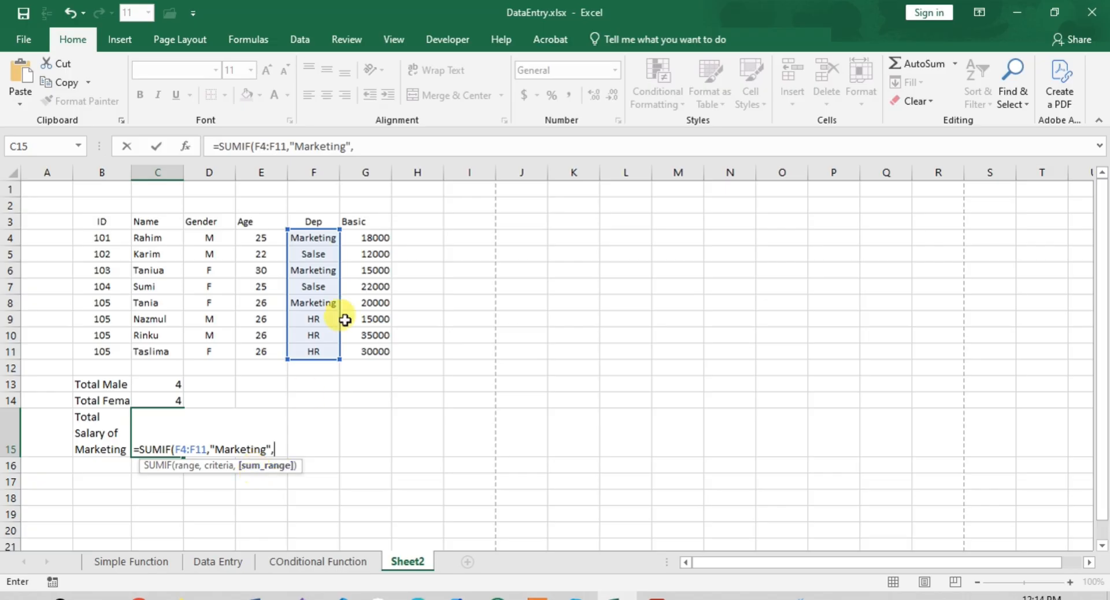
drag(364, 237, 386, 355)
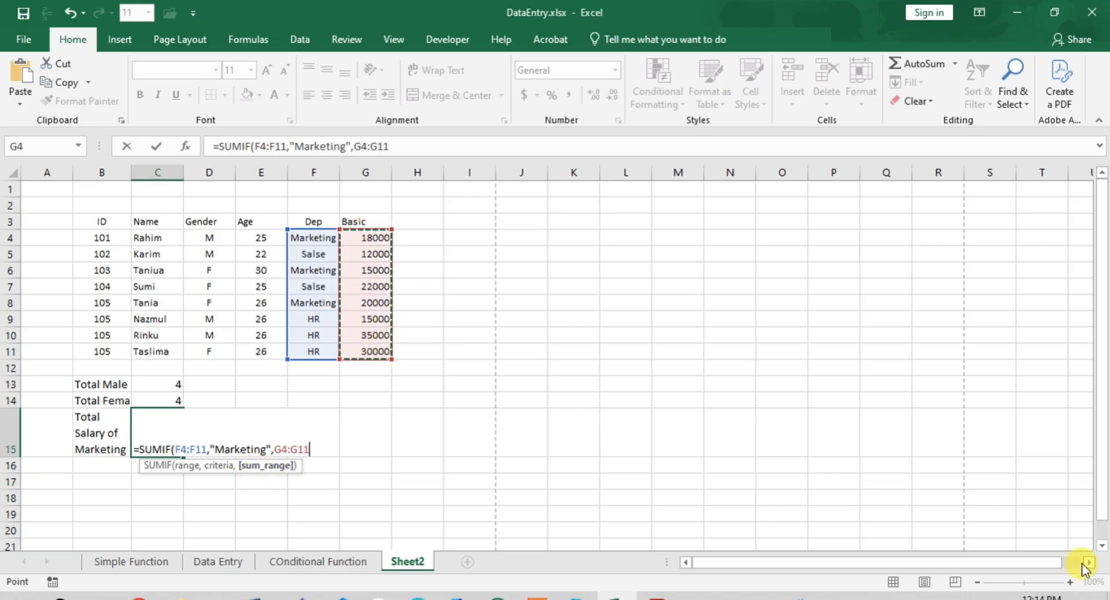
text())
key(Return)
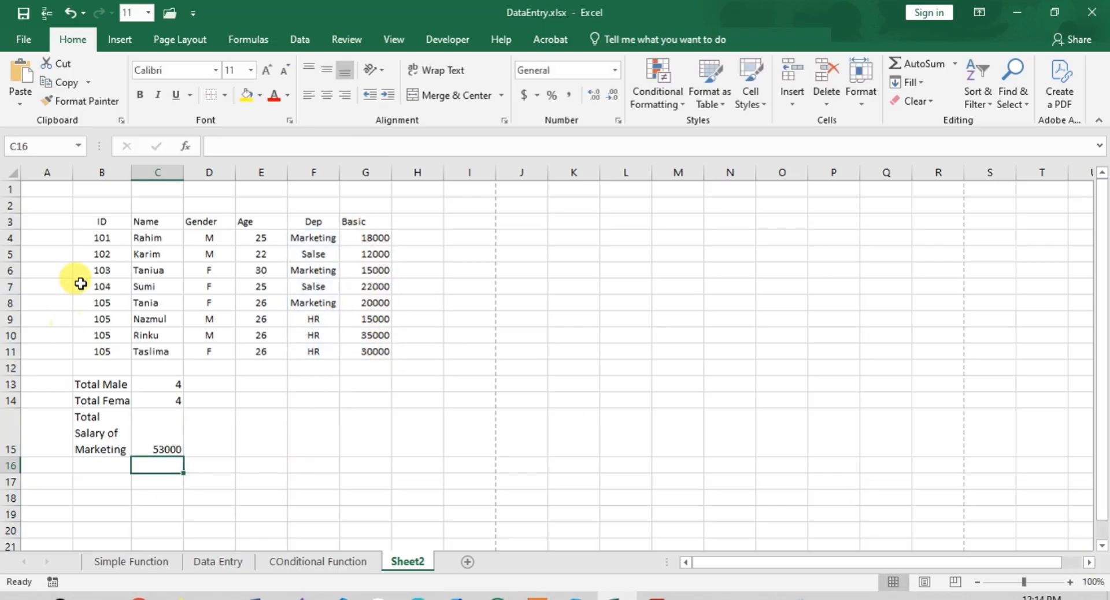
- Review the SUMIF formula in cell C15 and its range, criteria and sum range arguments
click(160, 438)
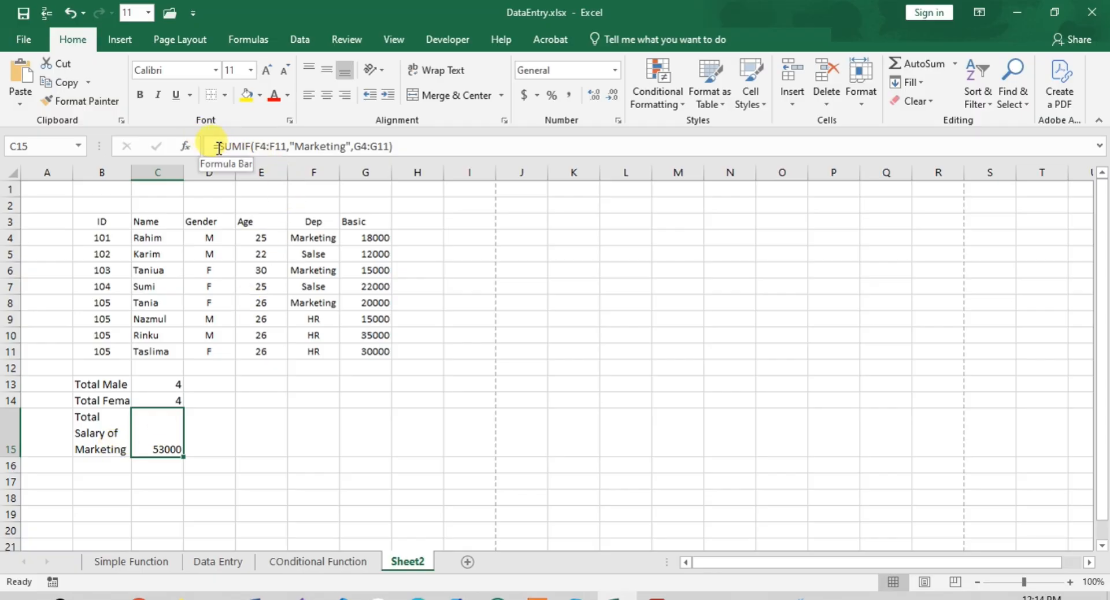
double_click(248, 146)
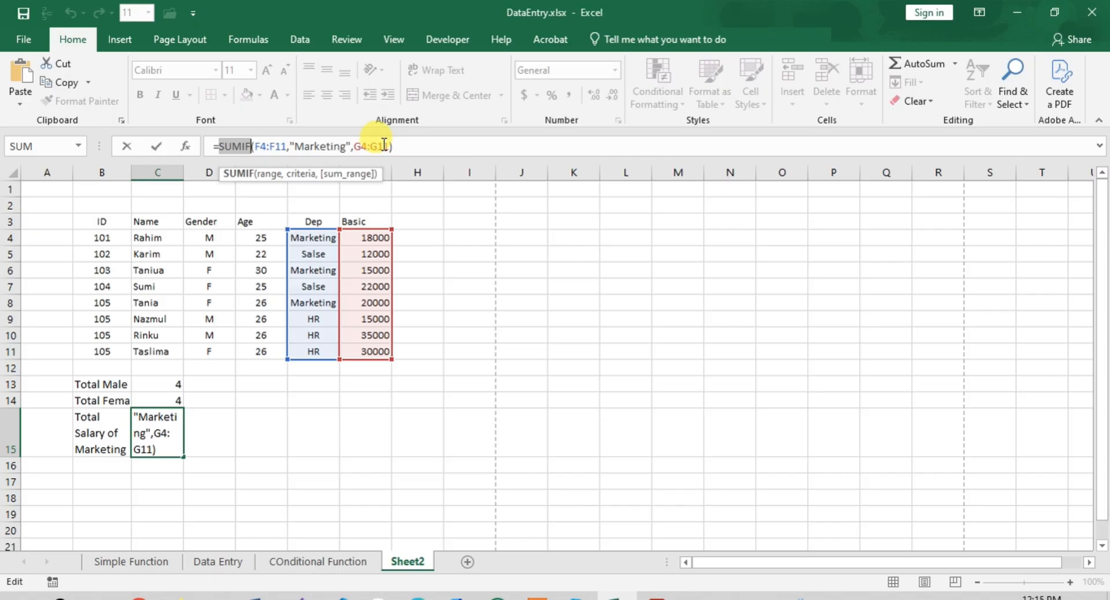
click(413, 146)
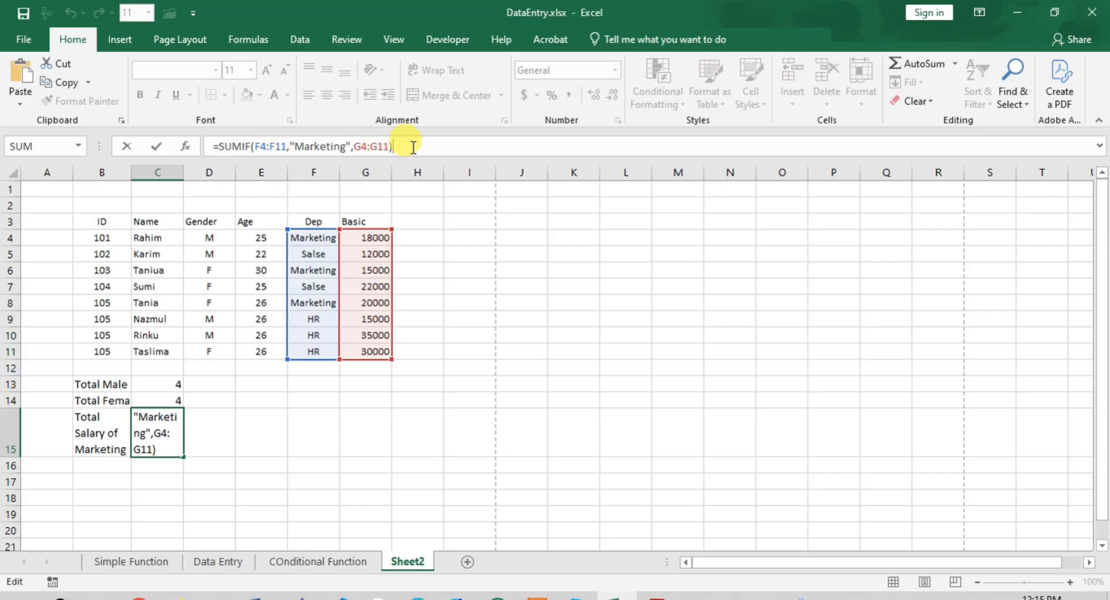
key(Return)
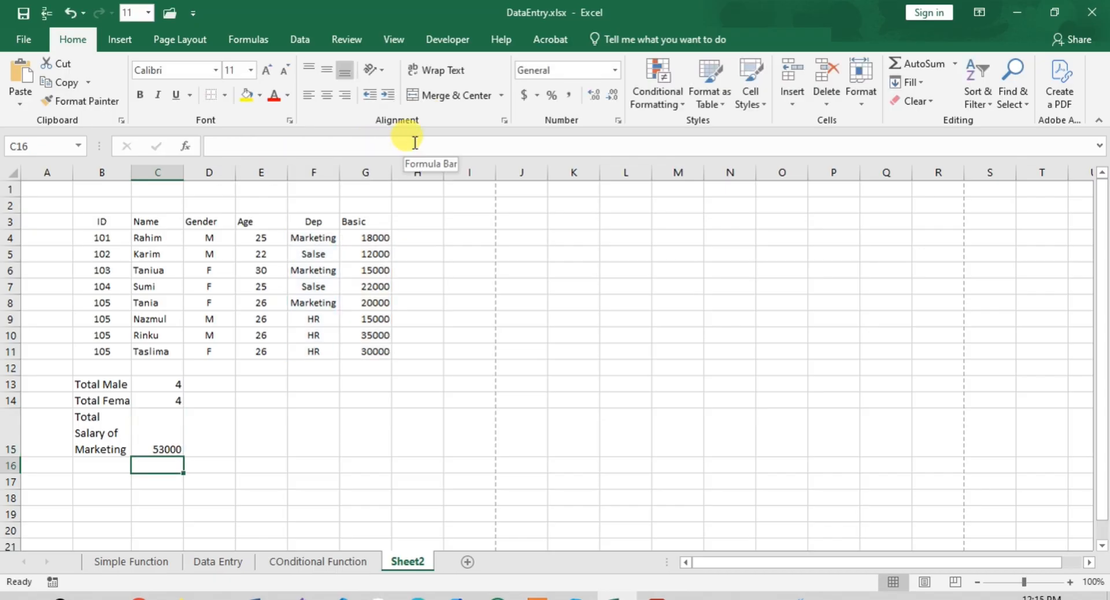
- Enter the label "Female of HR" in cell B16
click(104, 463)
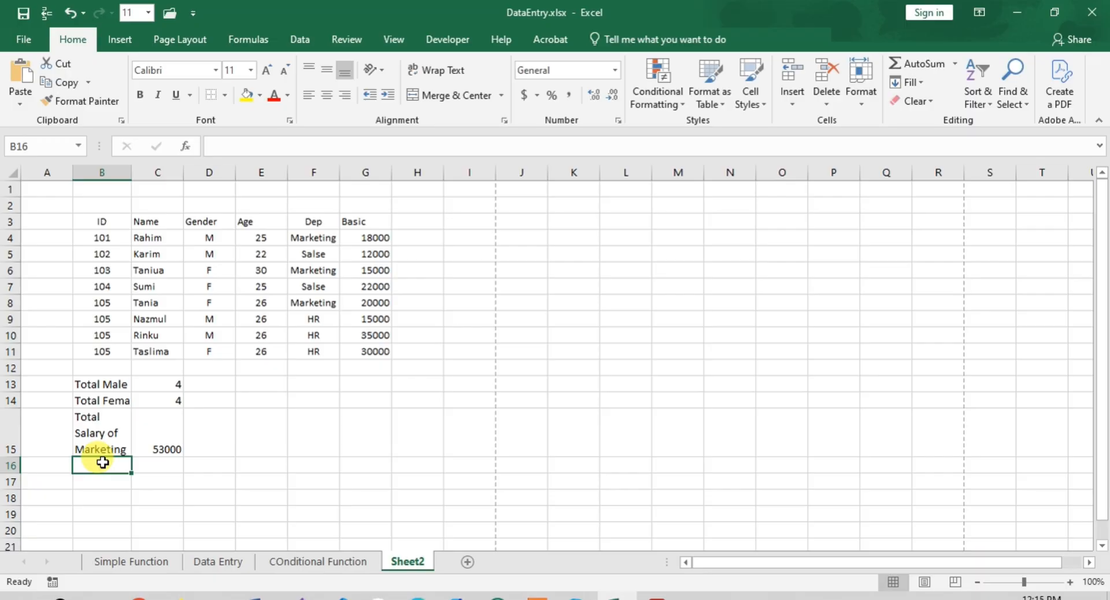
text(Femalt)
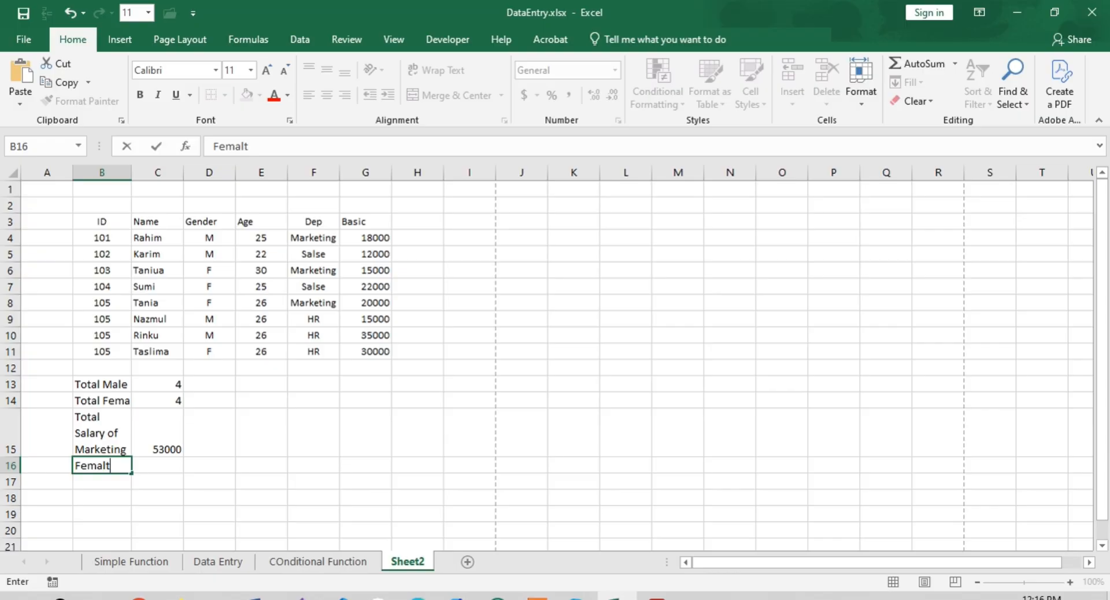
key(BackSpace)
text(e of HR)
key(Tab)
- Count the females in the HR department in cell C16 with the formula =COUNTIFS(D4:D11,"F",F4:F11,"HR")
text(=)
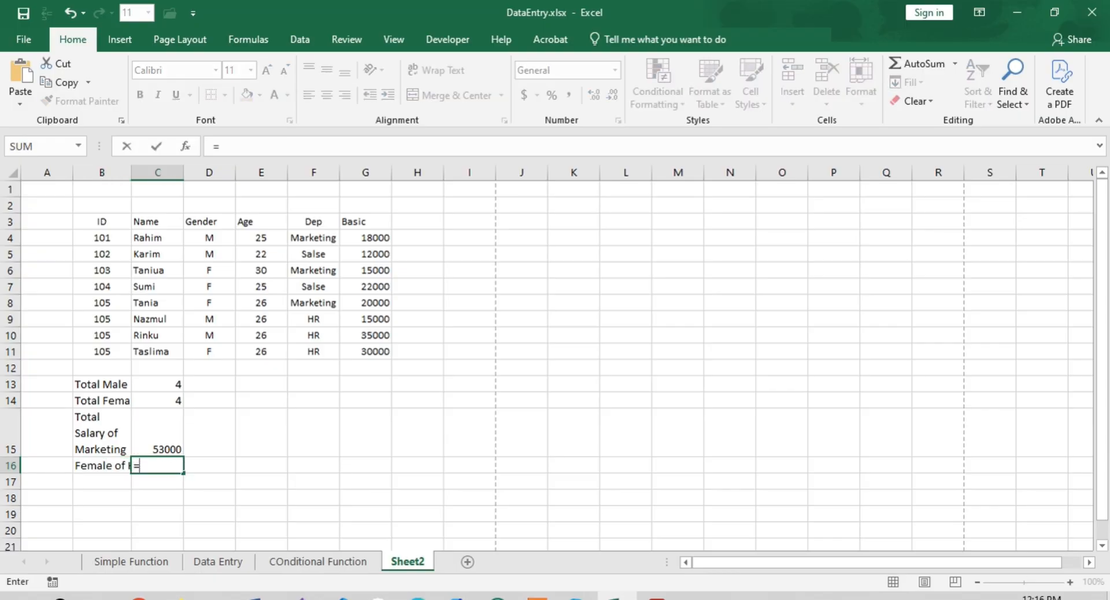
click(259, 147)
text(Coun)
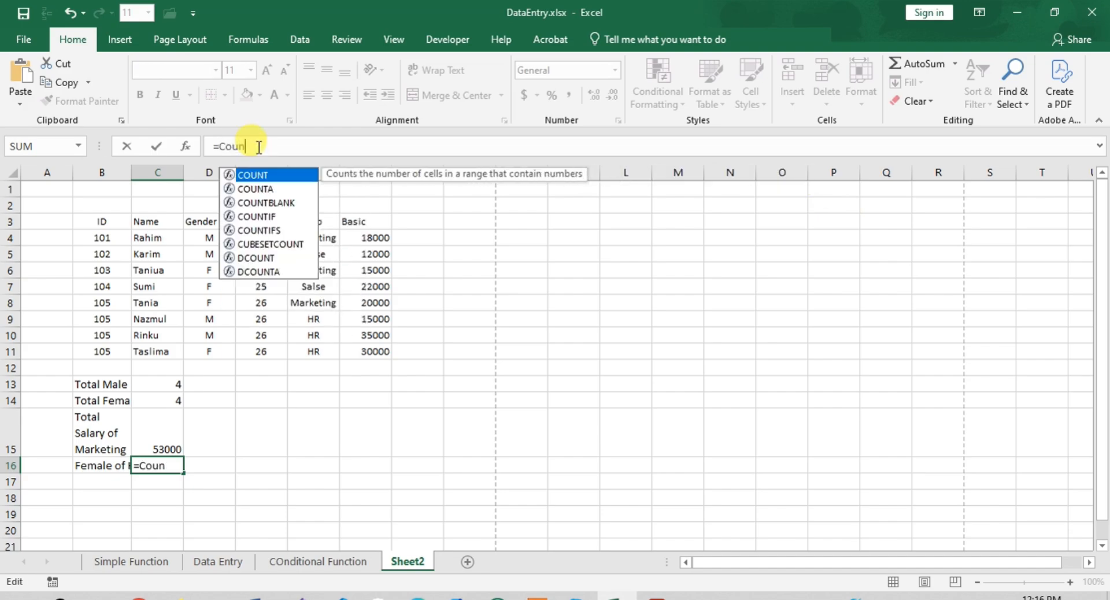
key(Down)
key(Down)
key(Down)
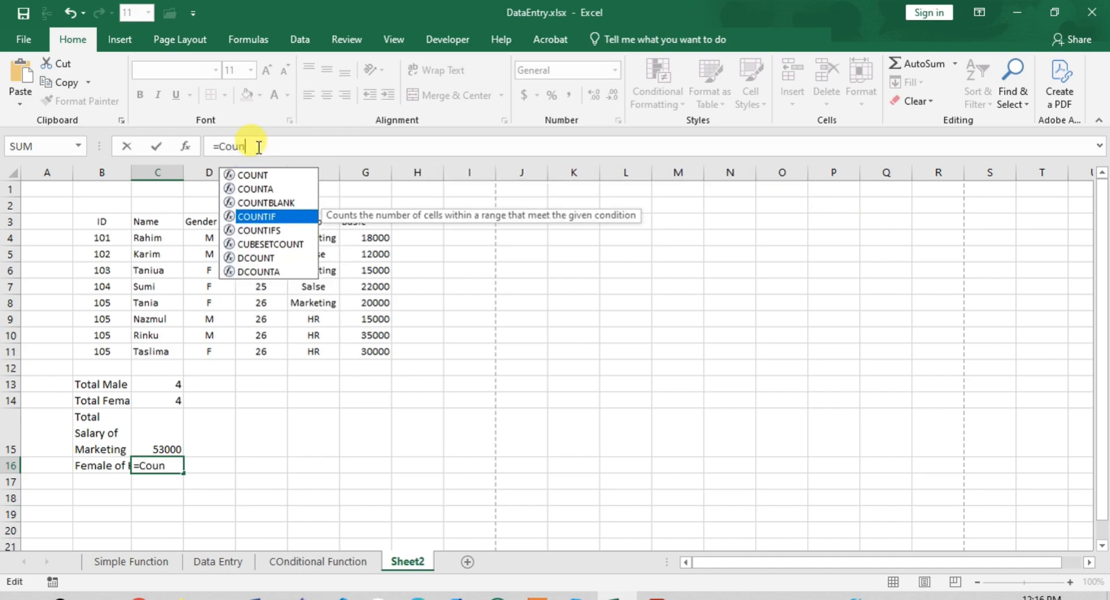
key(Down)
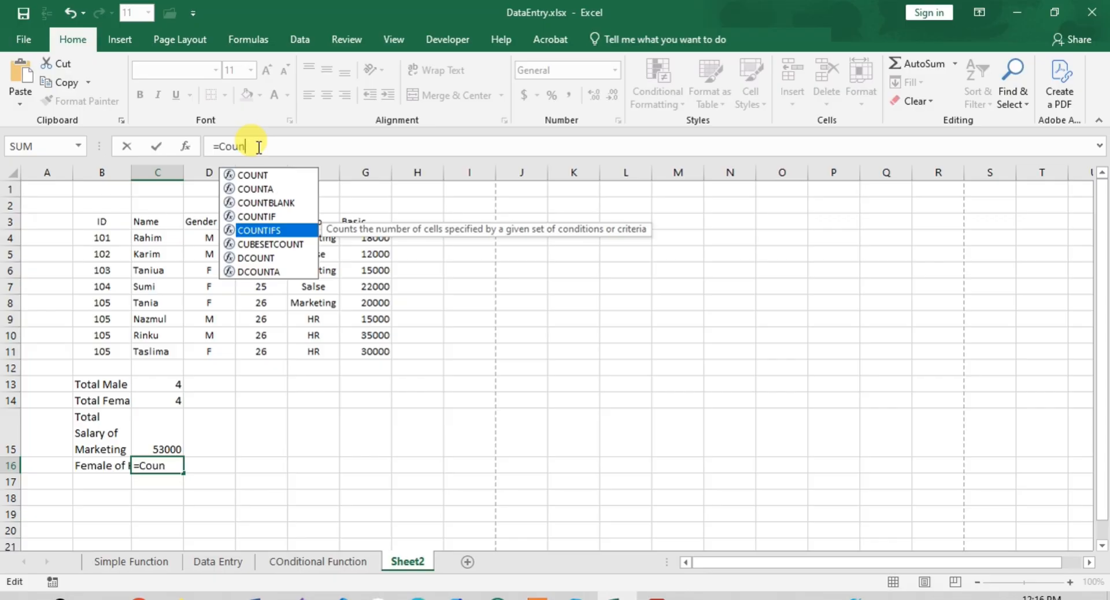
key(Tab)
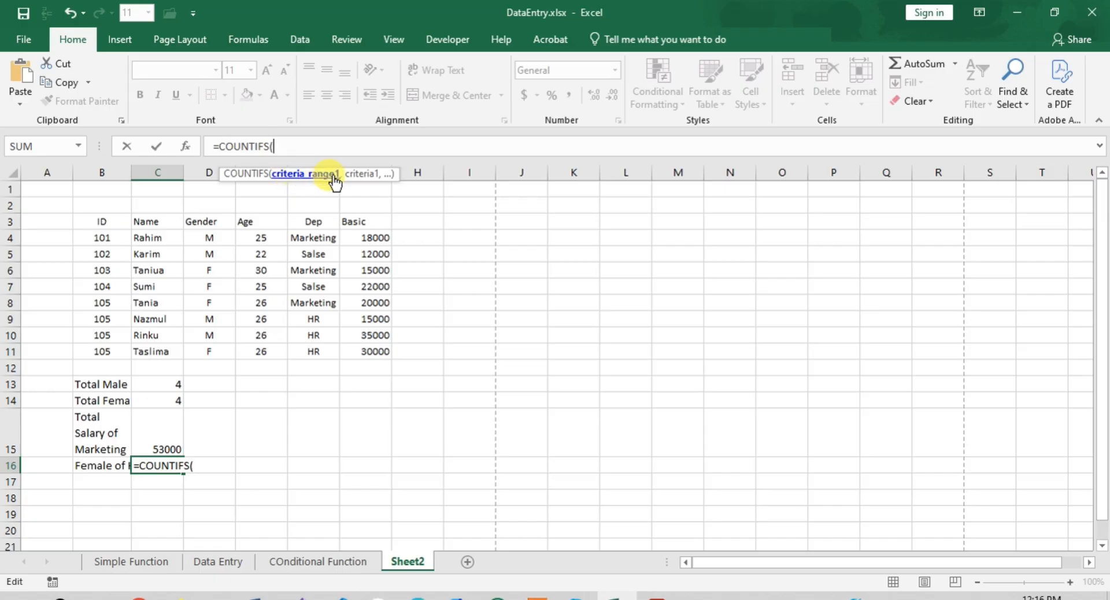
drag(209, 238, 210, 349)
text(,")
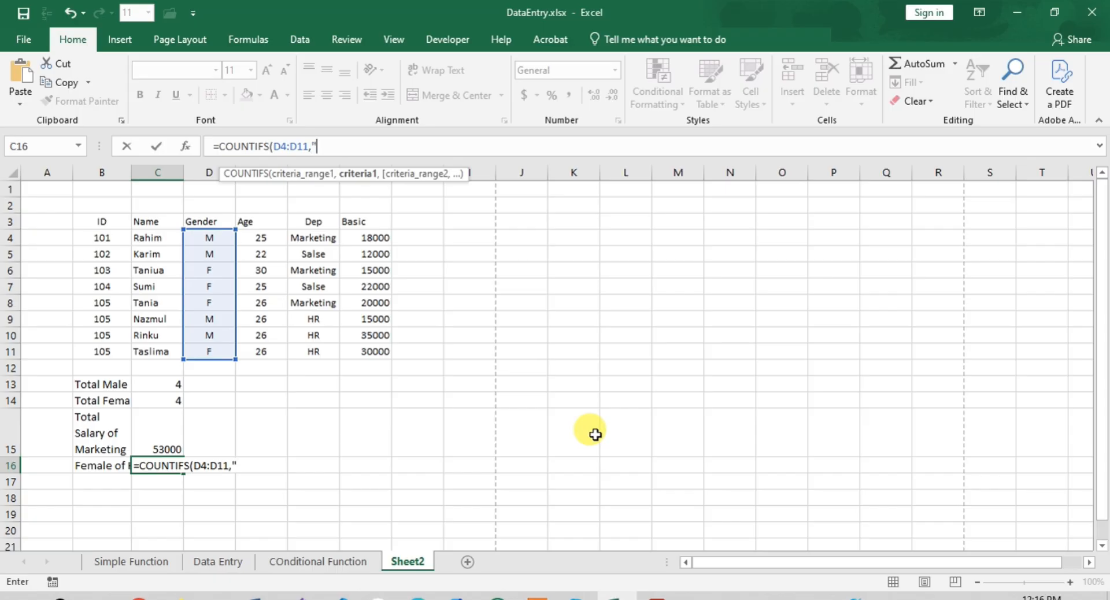
text(F",)
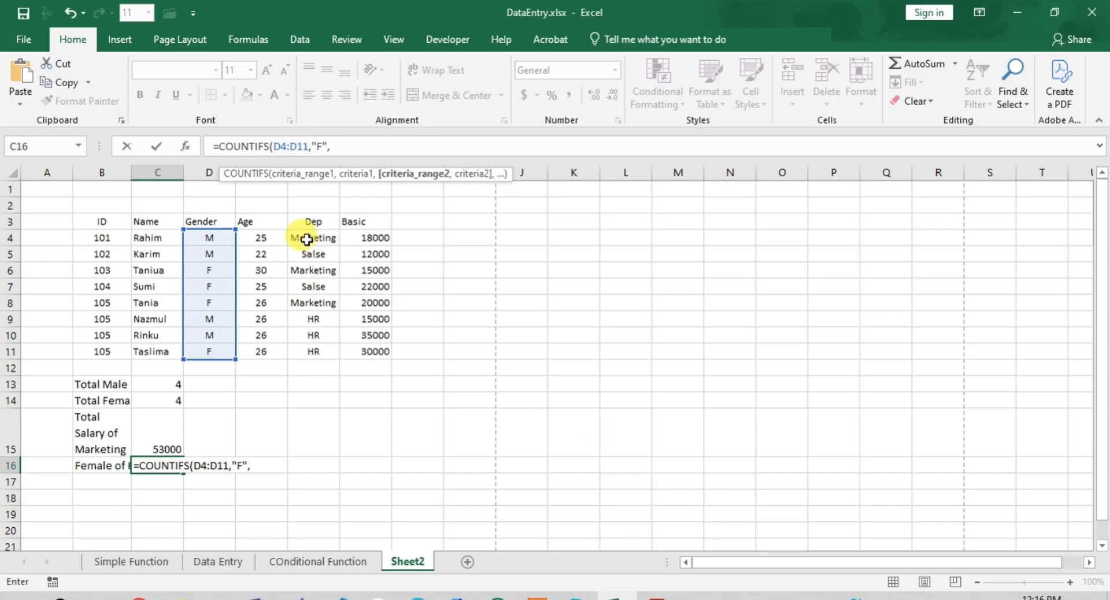
drag(300, 238, 314, 349)
text(,")
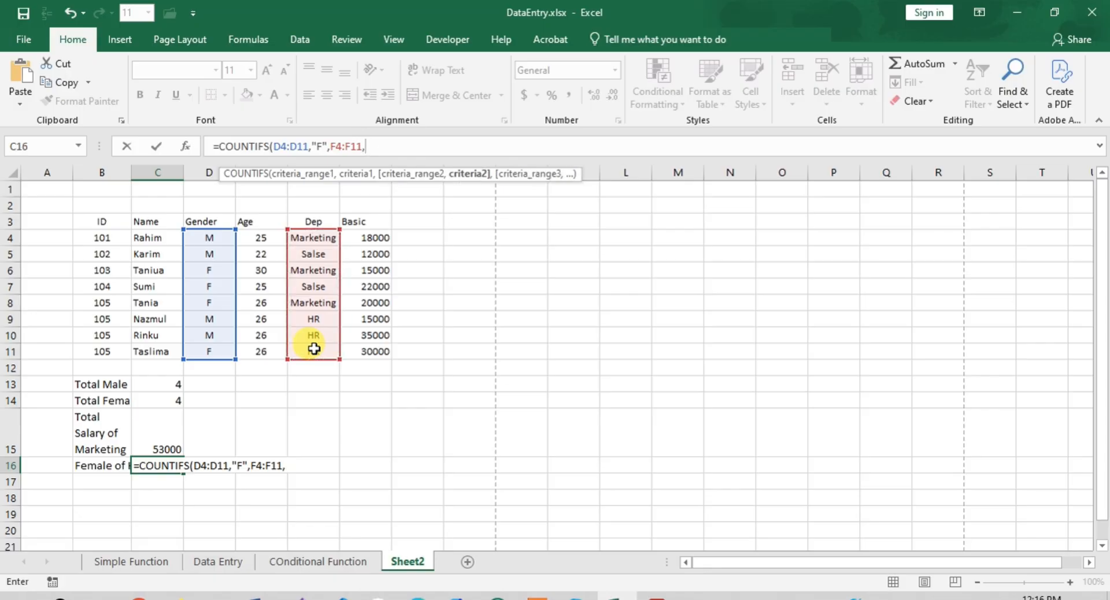
text(HR")
key(Return)
key(Up)
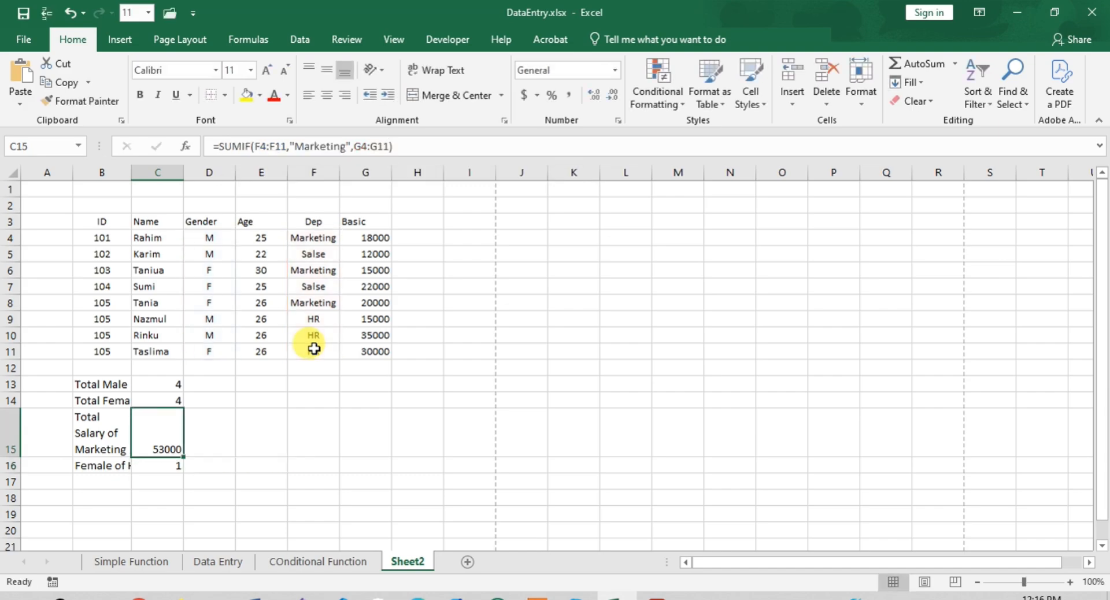
click(153, 467)
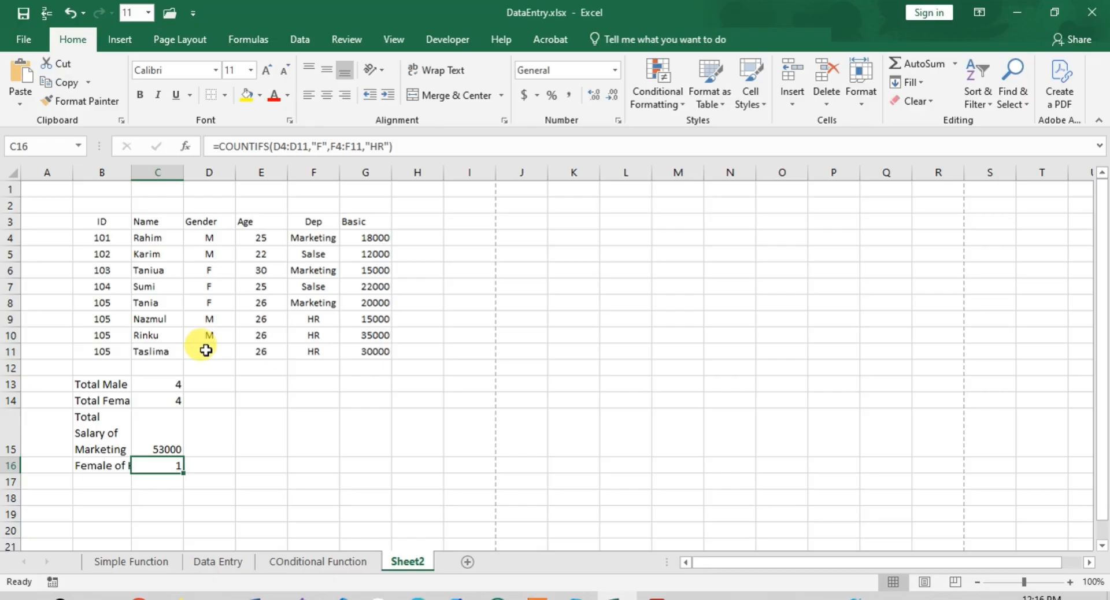
- Enter the label "Marketing+male" in cell B17
click(119, 481)
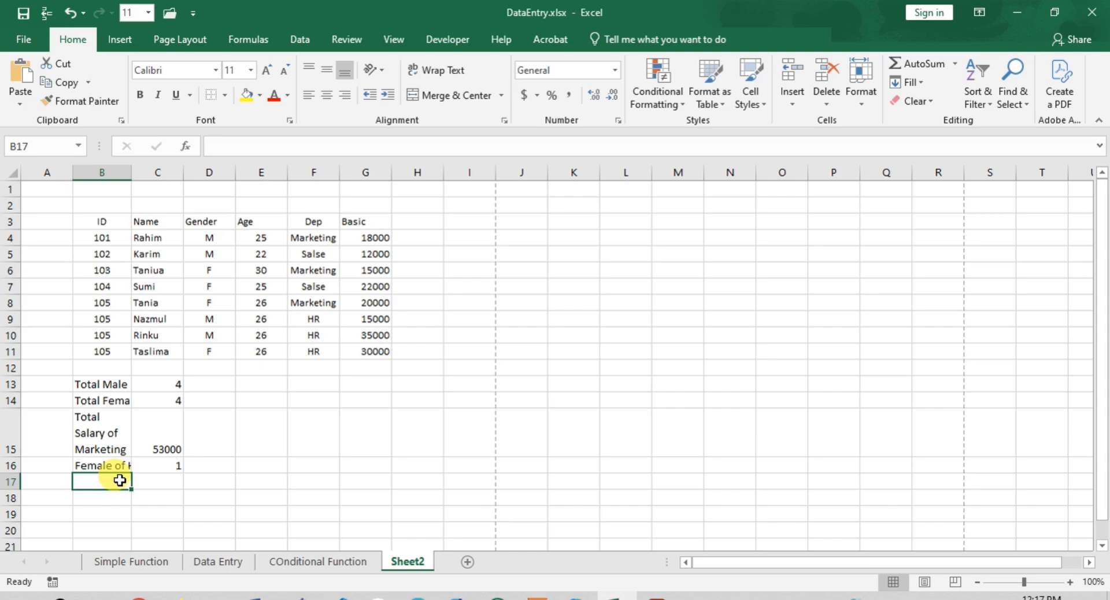
text(Ma)
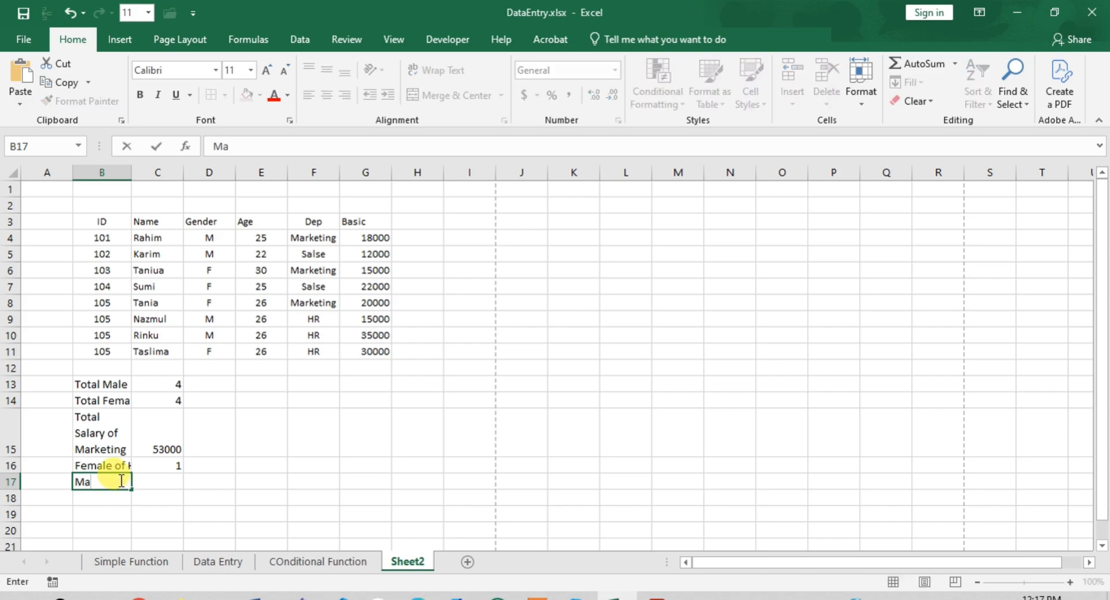
text(rketing+ma)
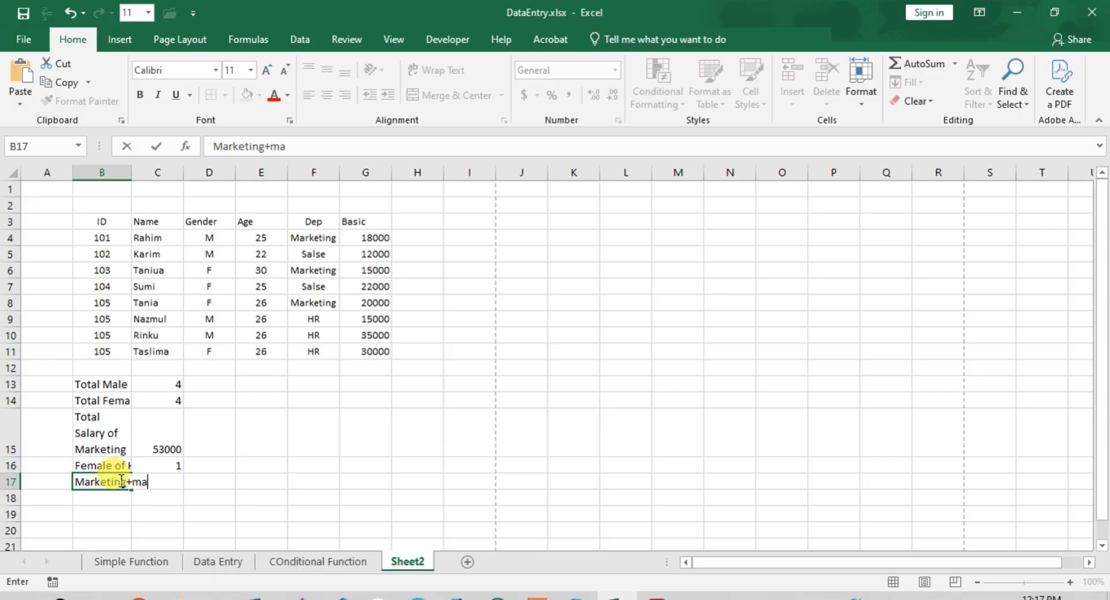
text(le)
key(Tab)
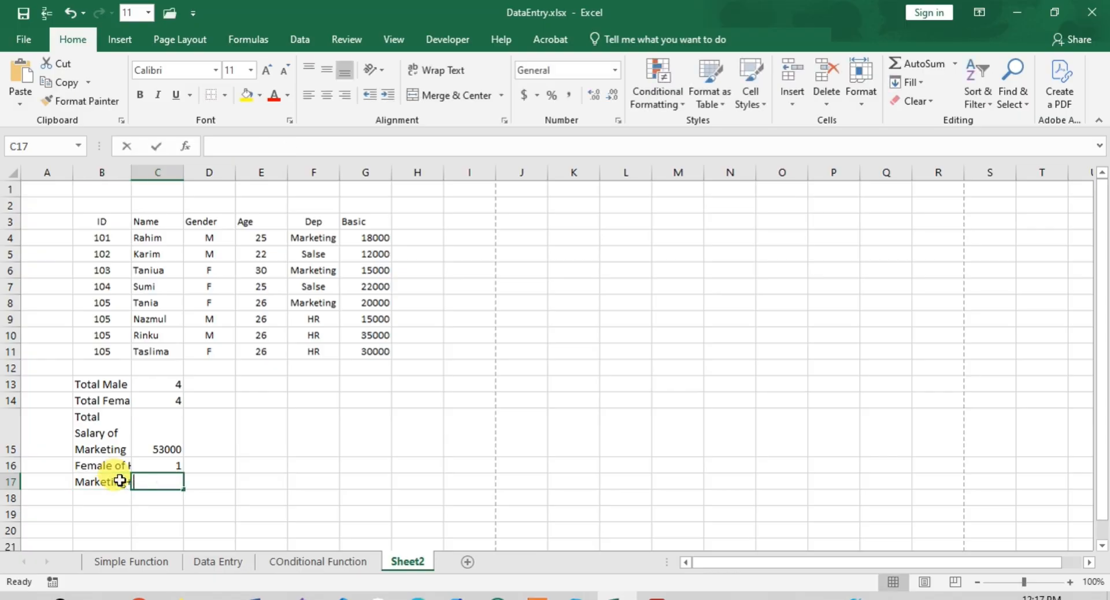
- Start a SUMIFS formula in cell C17 with the Basic salaries G4:G11 as the sum range
text(=sum)
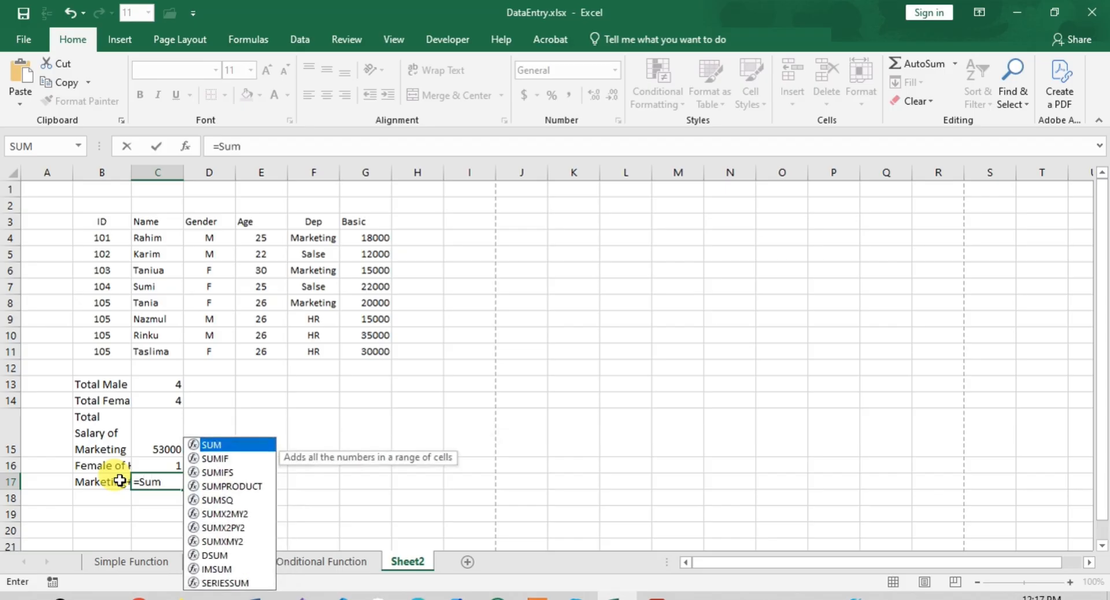
key(Tab)
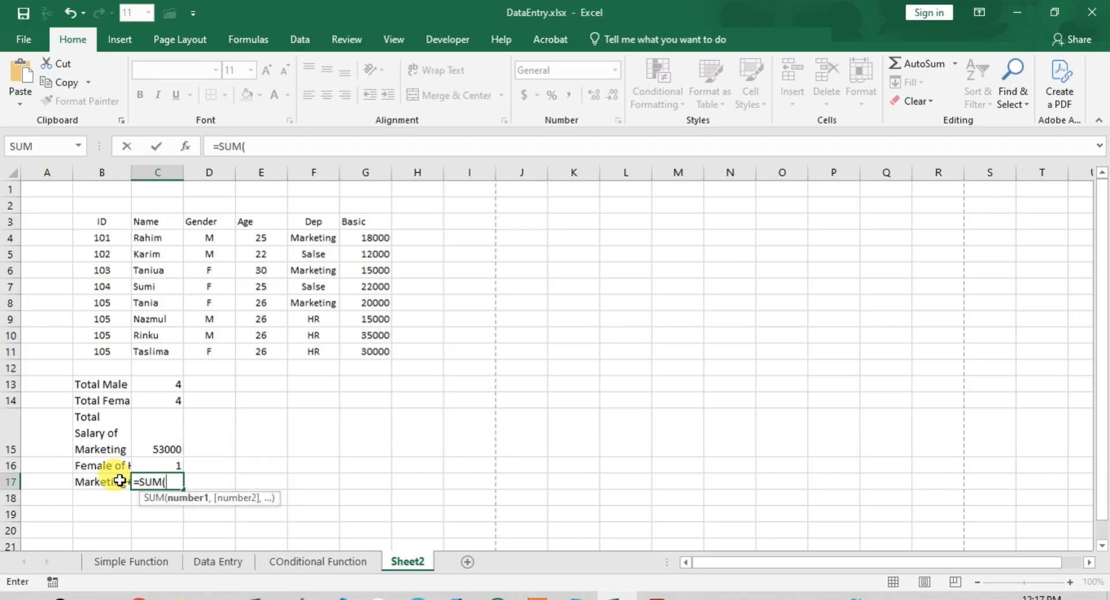
click(246, 147)
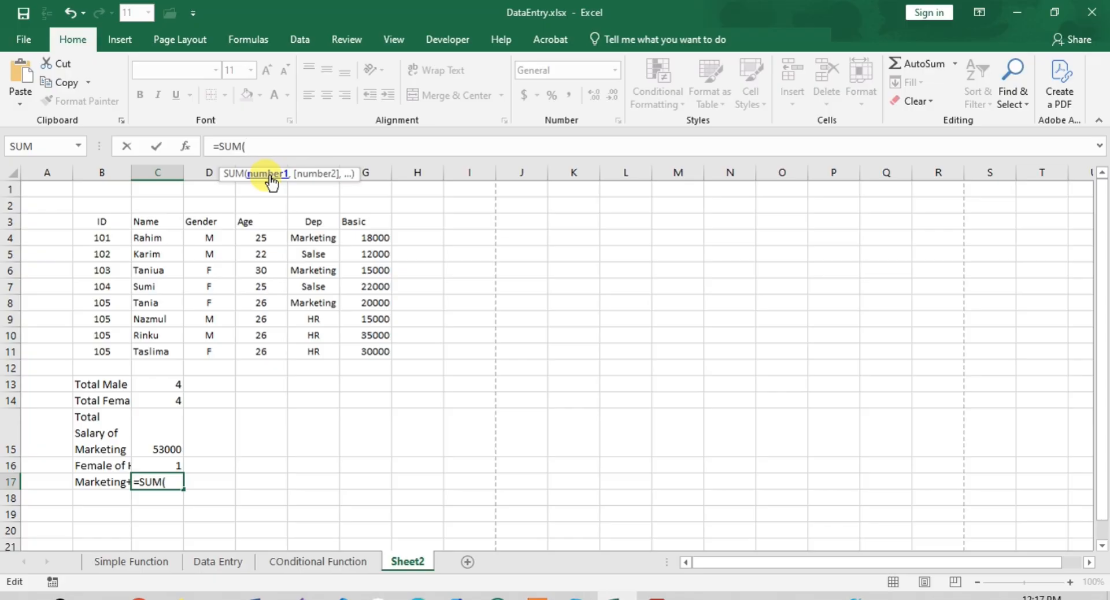
key(BackSpace)
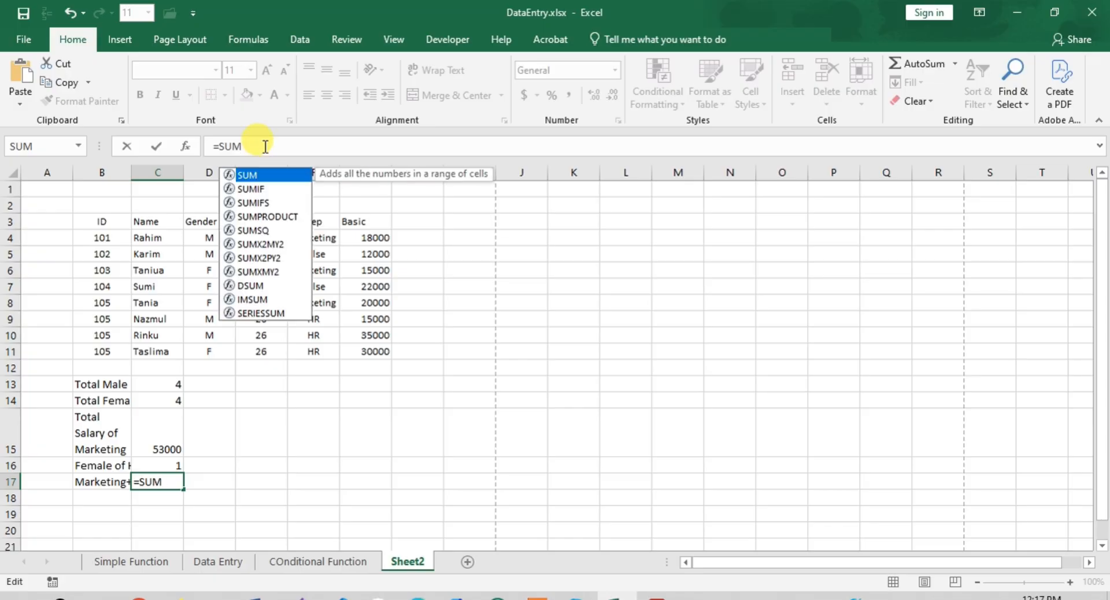
text(i)
key(Down)
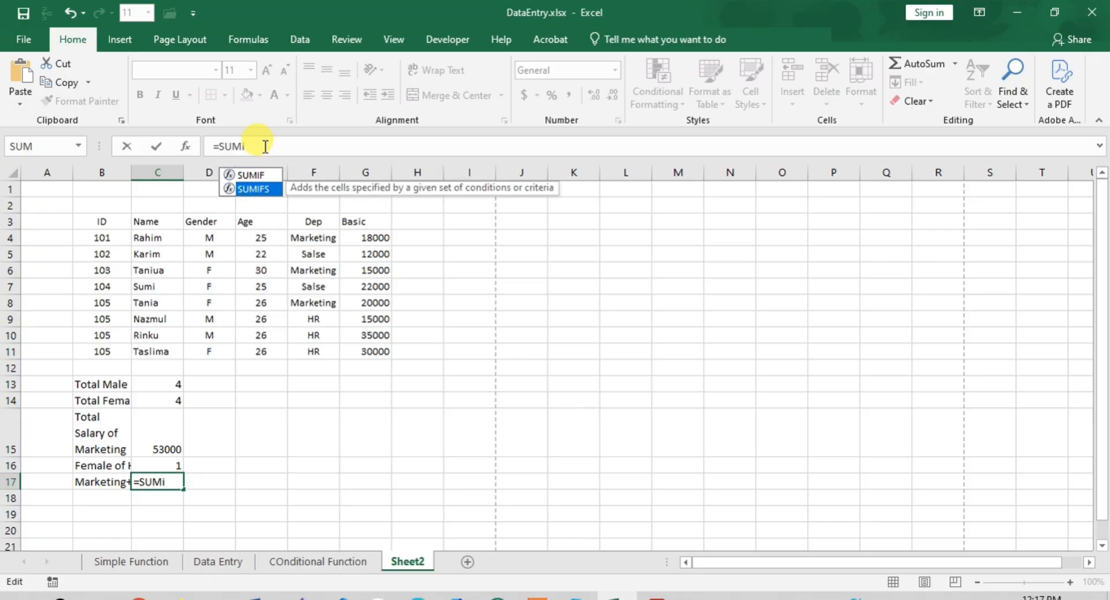
key(Tab)
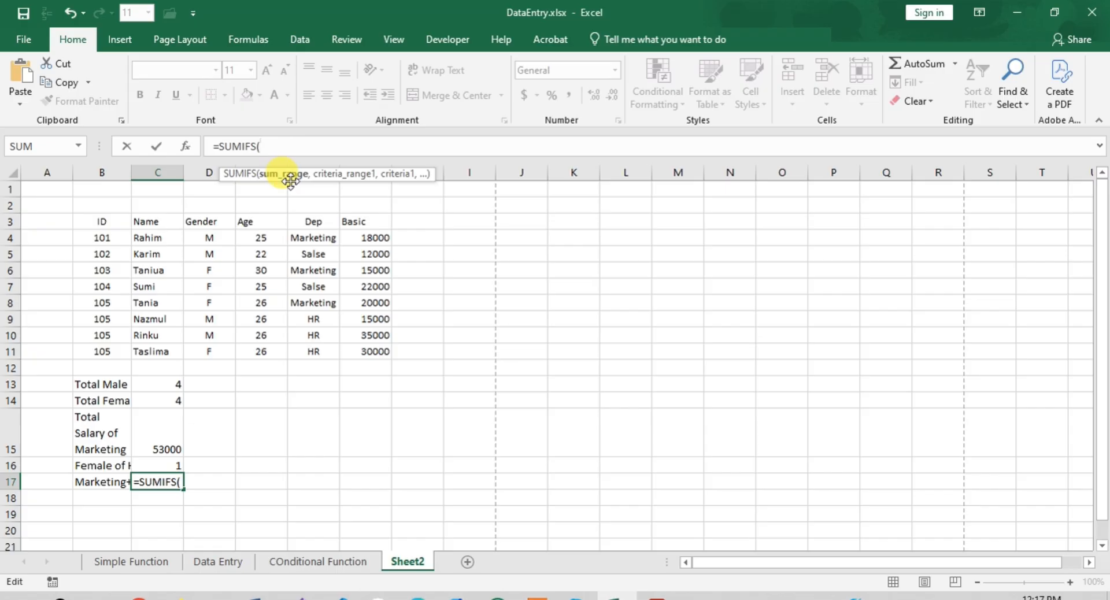
drag(372, 234, 382, 348)
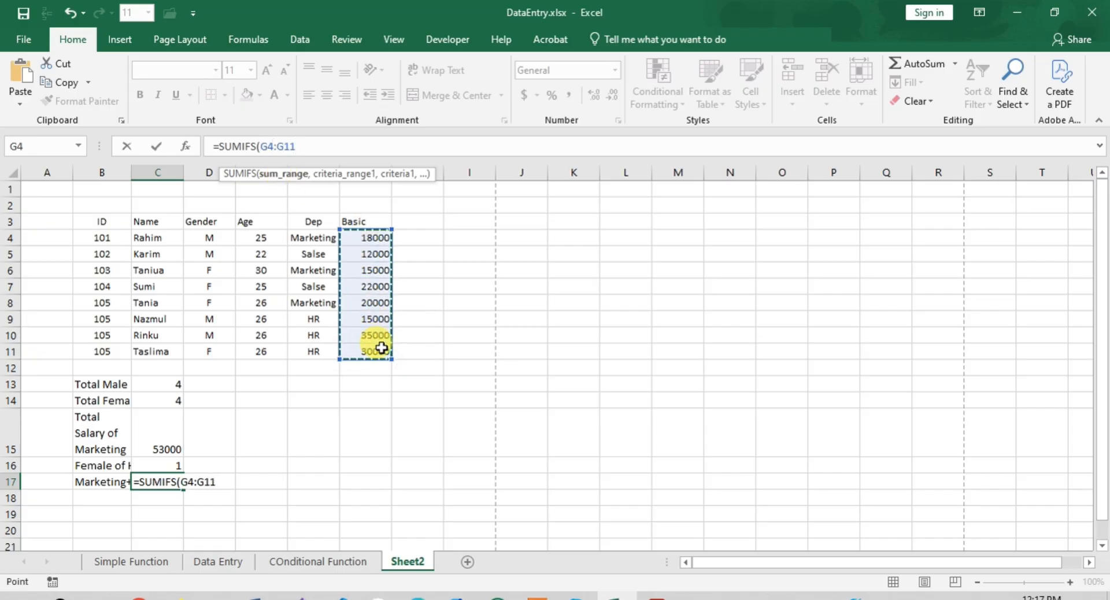
text(,)
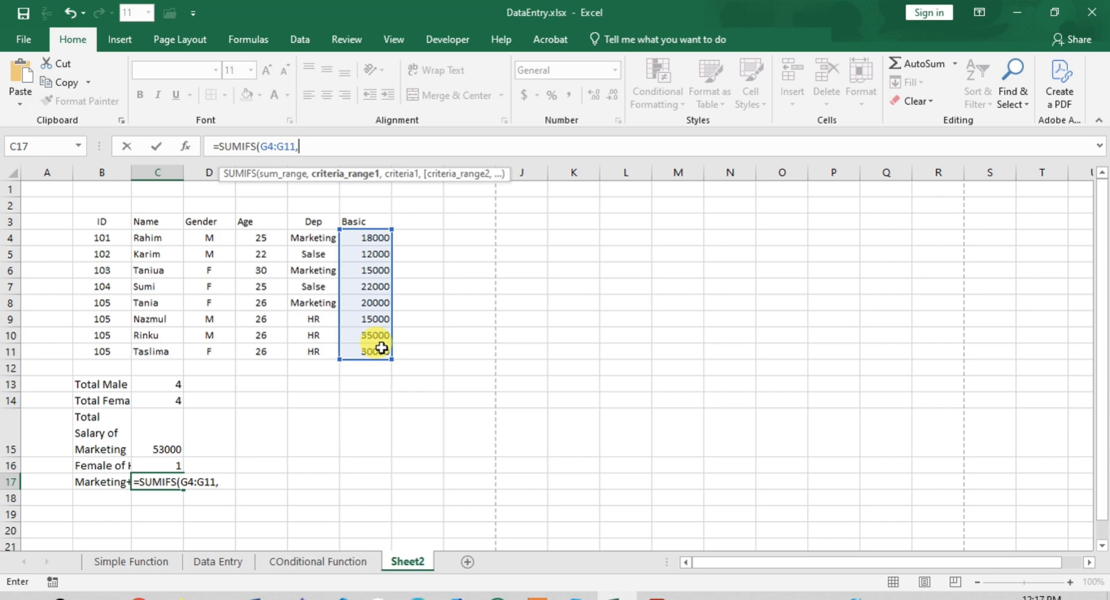
- Add the gender range D4:D11 with the criterion "M" to the SUMIFS formula
click(207, 221)
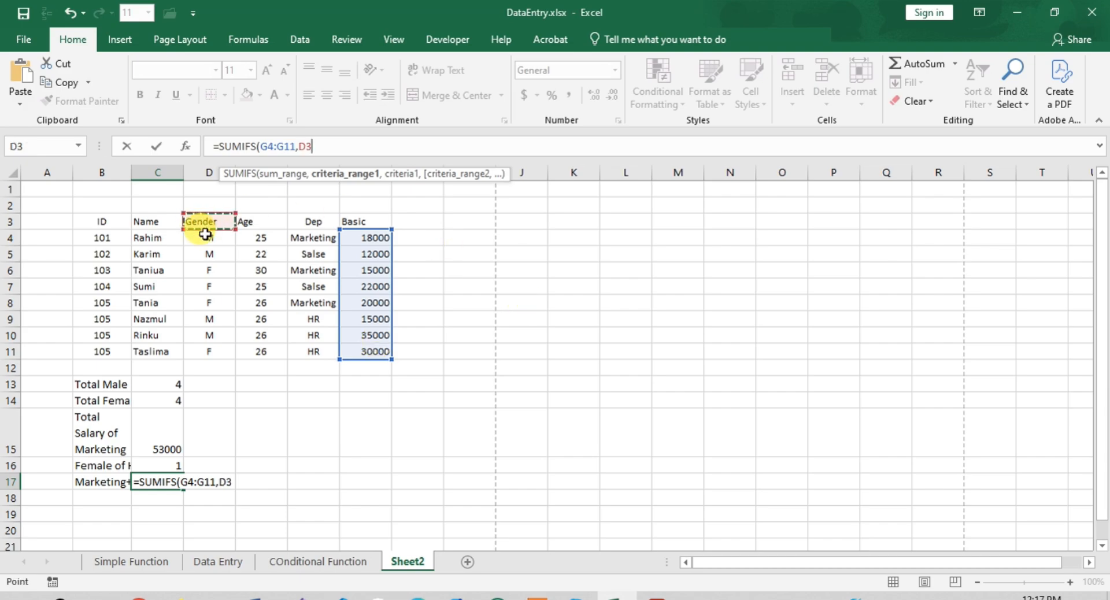
drag(205, 234, 205, 353)
text(,)
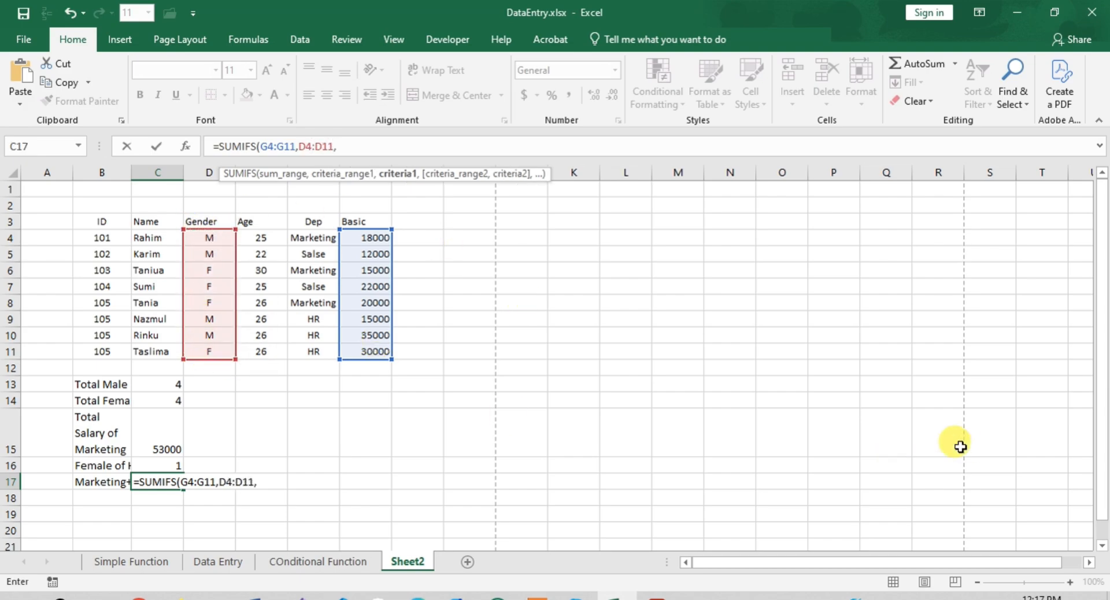
text("M",)
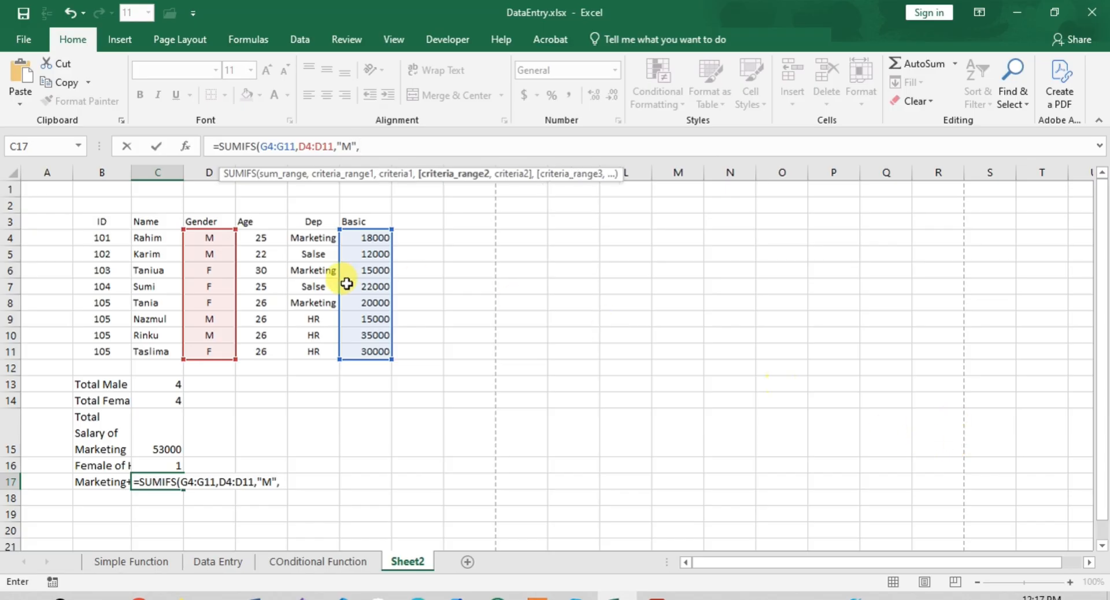
- Complete the SUMIFS formula with the department range F4:F11 and the criterion "Marketing"
drag(302, 237, 299, 354)
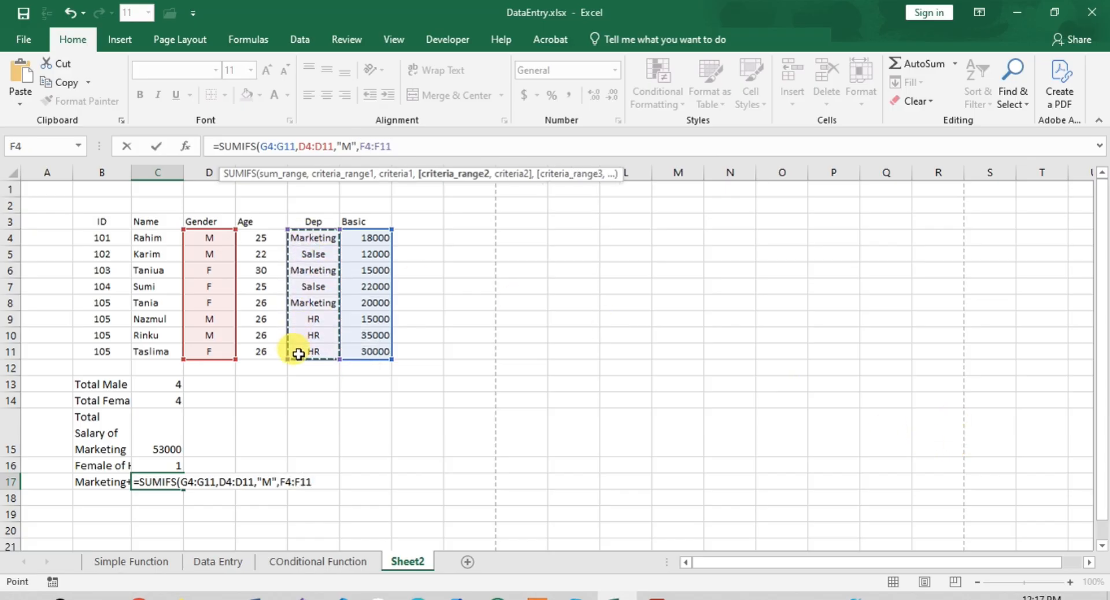
text(,)
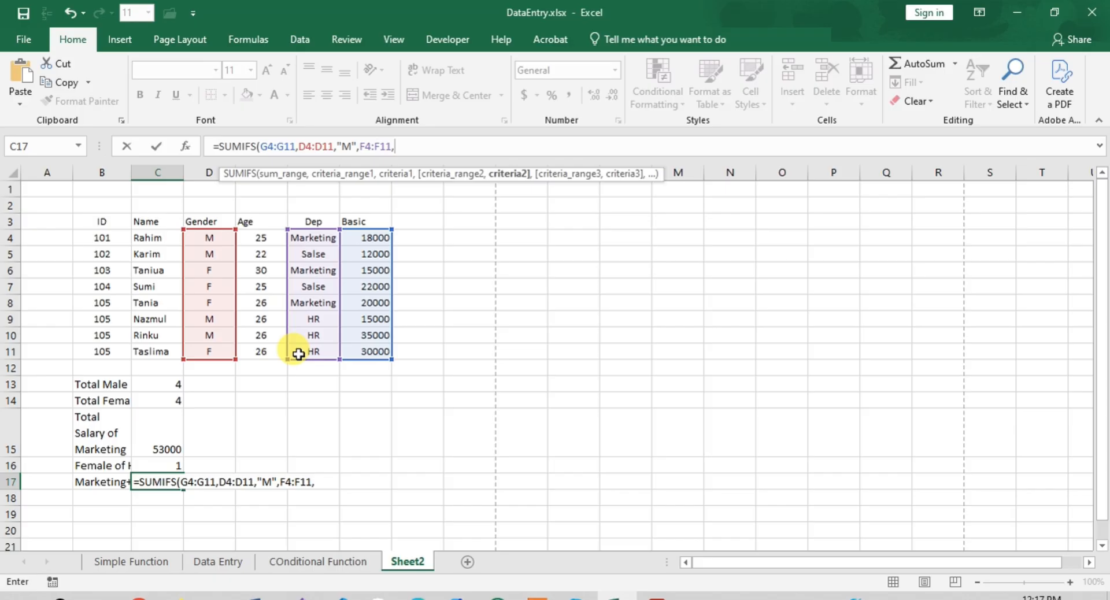
text("Marketing)
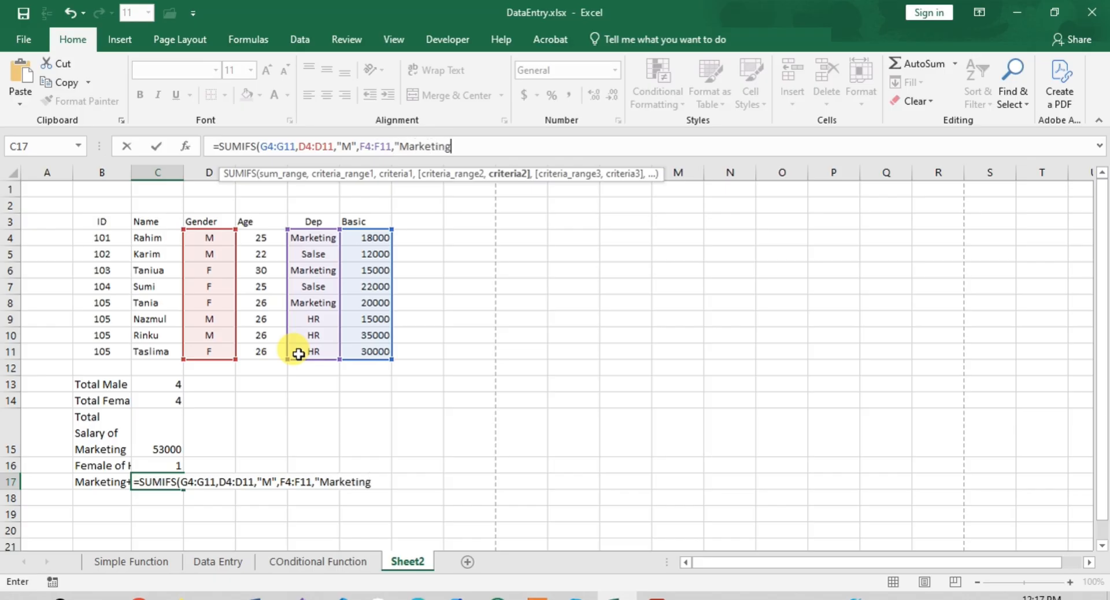
text(")
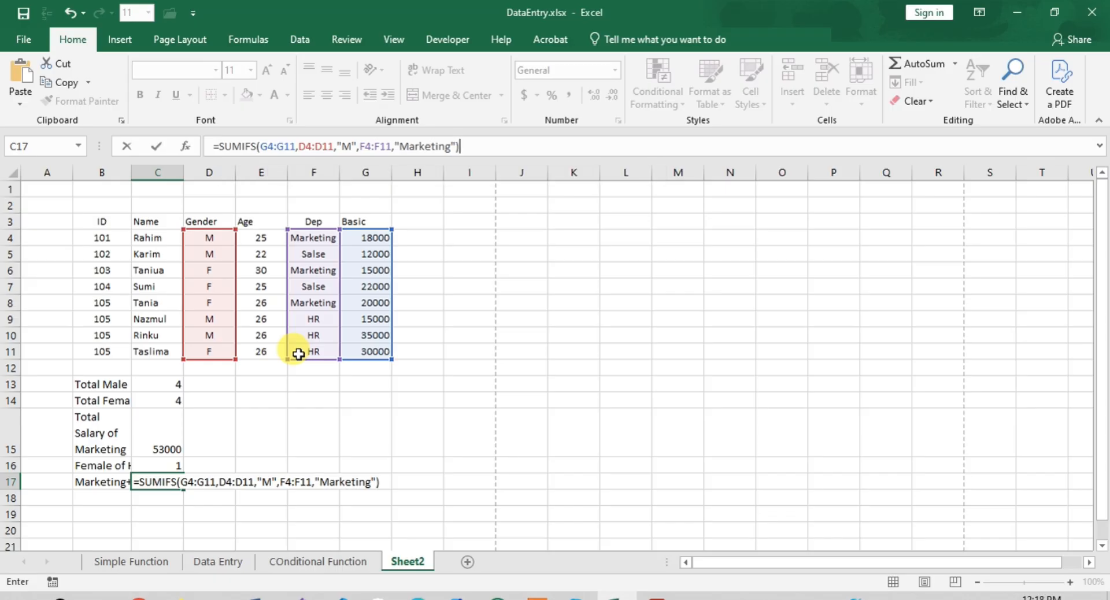
key(Return)
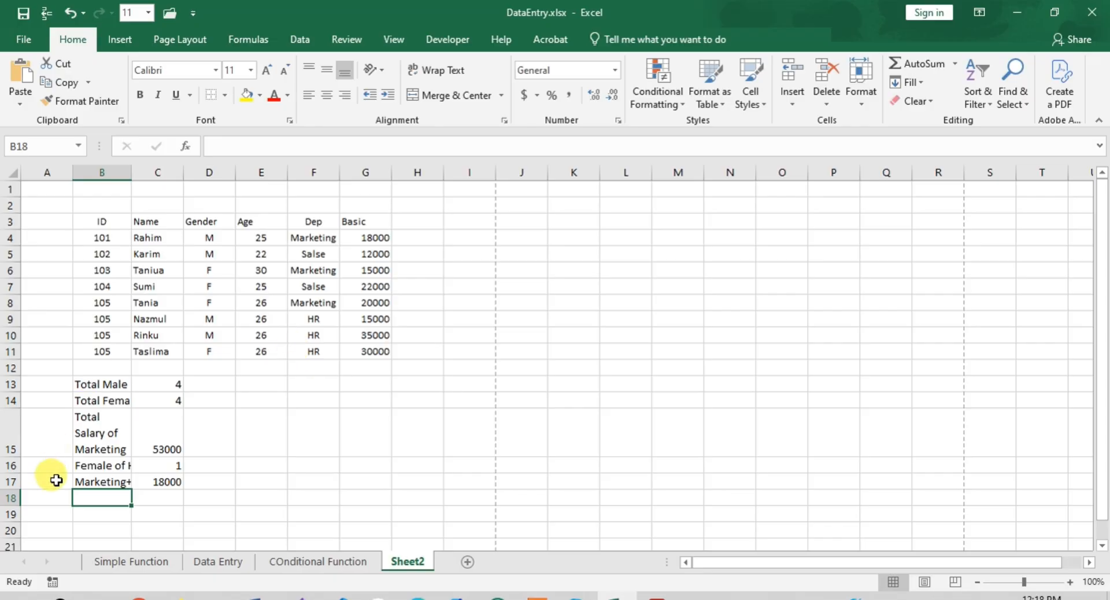
- Review the SUMIFS formula in cell C17 against the Marketing rows of the employee table
click(161, 484)
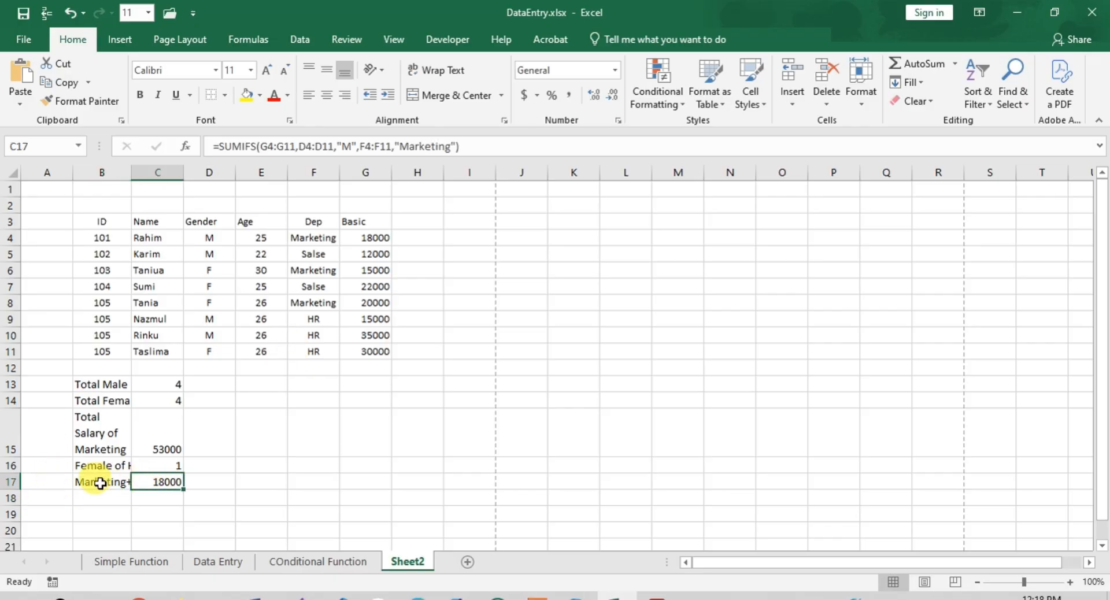
click(311, 302)
drag(312, 303, 301, 239)
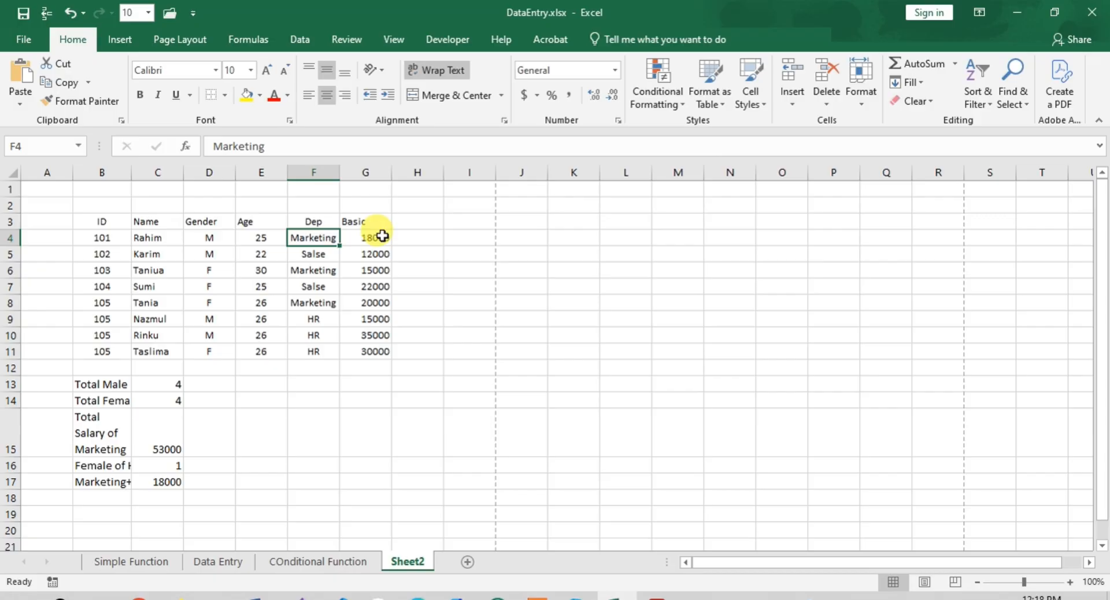
- Change the gender in cell D8 to M and check the SUMIFS result in cell C17
click(203, 302)
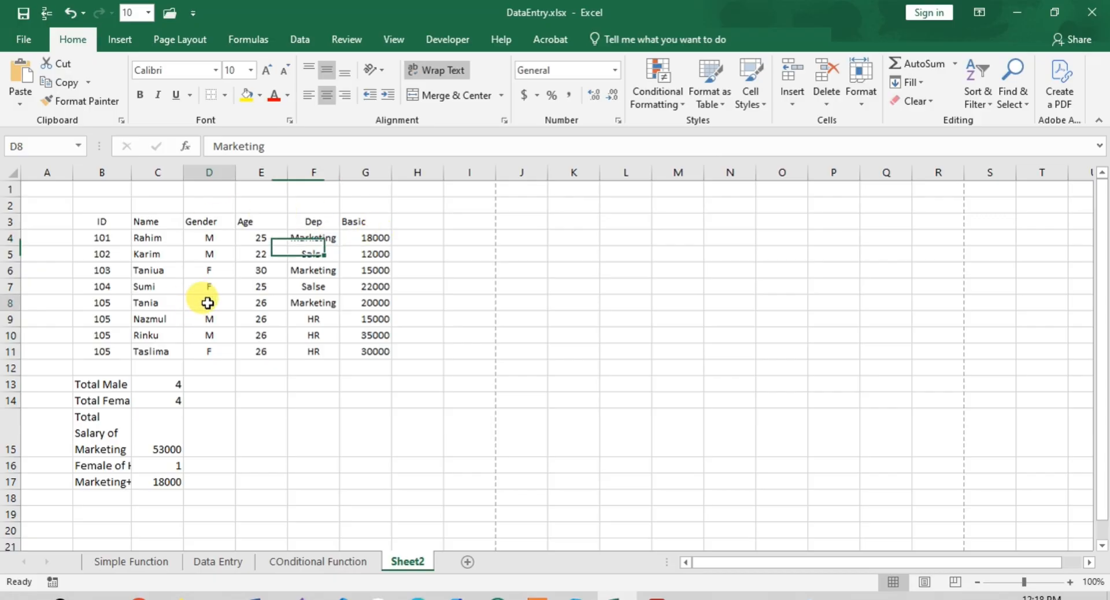
text(M)
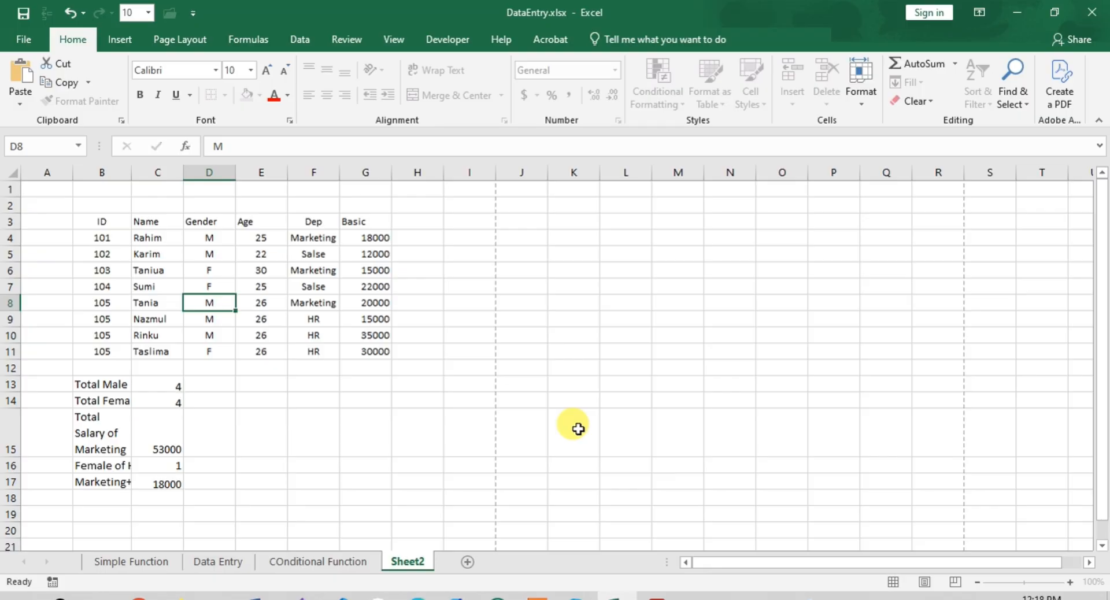
key(Return)
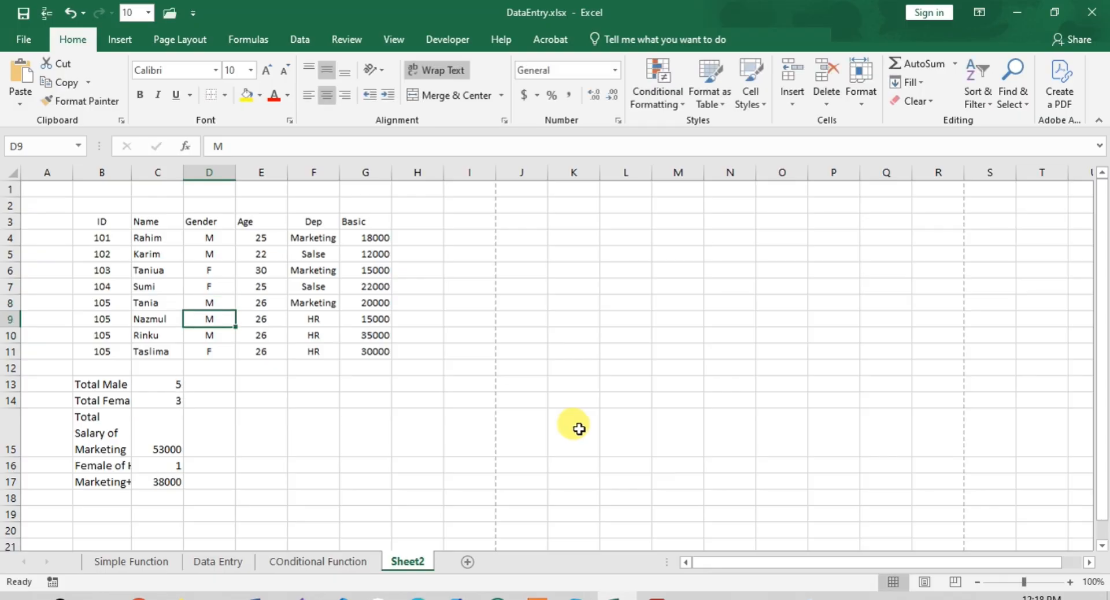
click(157, 485)
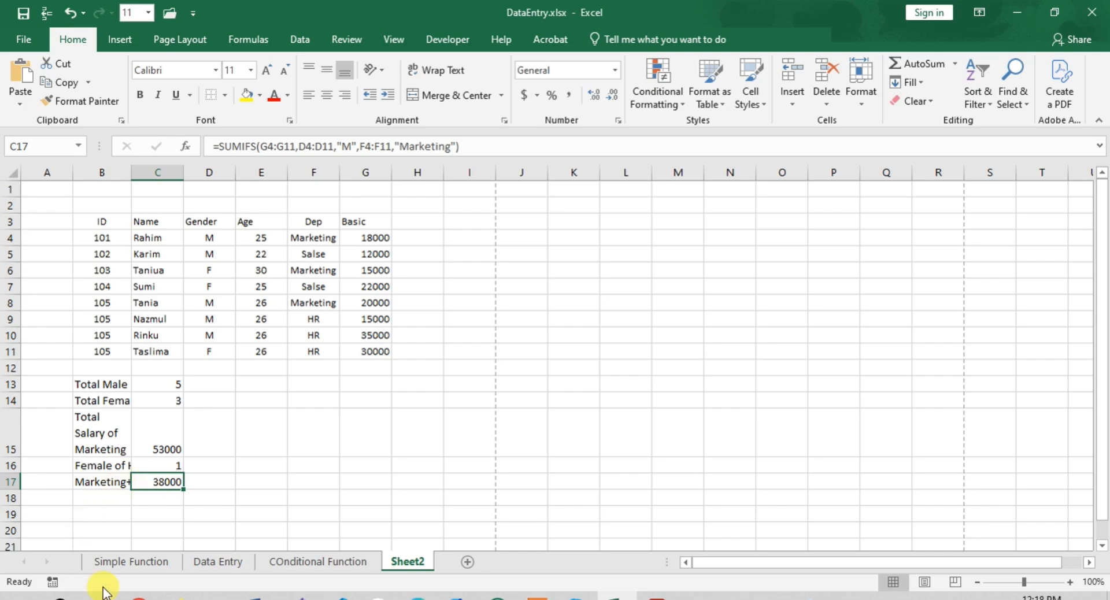
- Rename the worksheet Sheet2 as IF_IFS and widen column B so its labels are readable
click(538, 599)
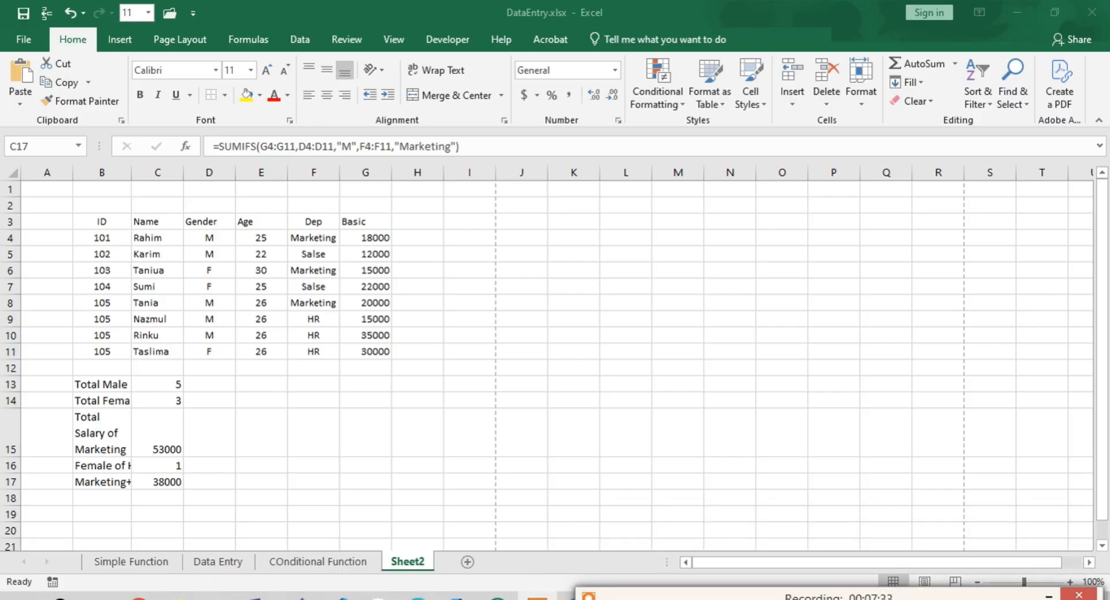
click(396, 562)
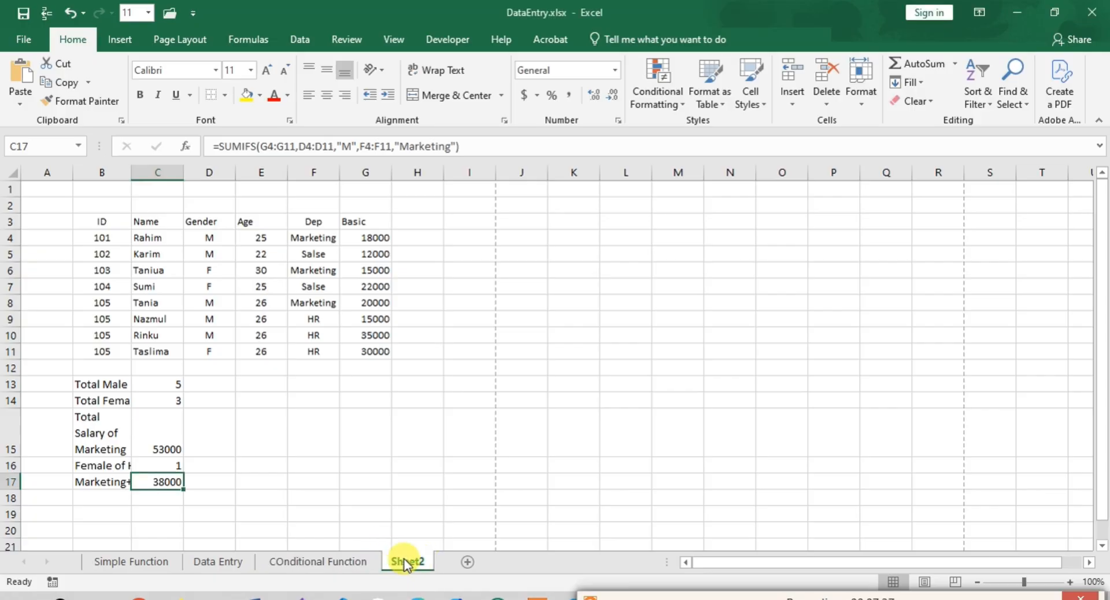
right_click(405, 560)
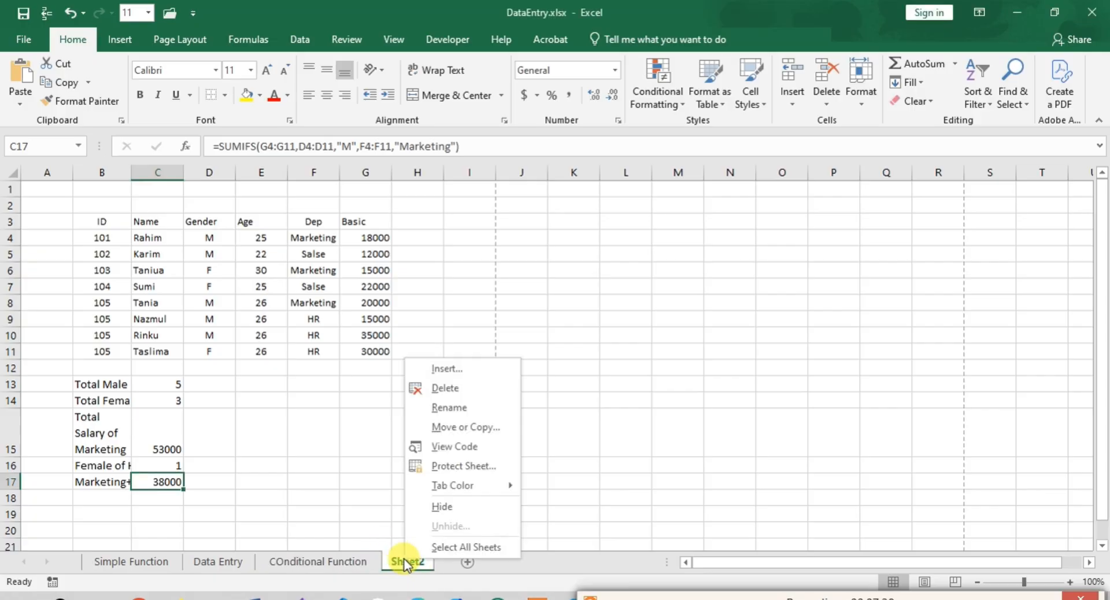
click(447, 407)
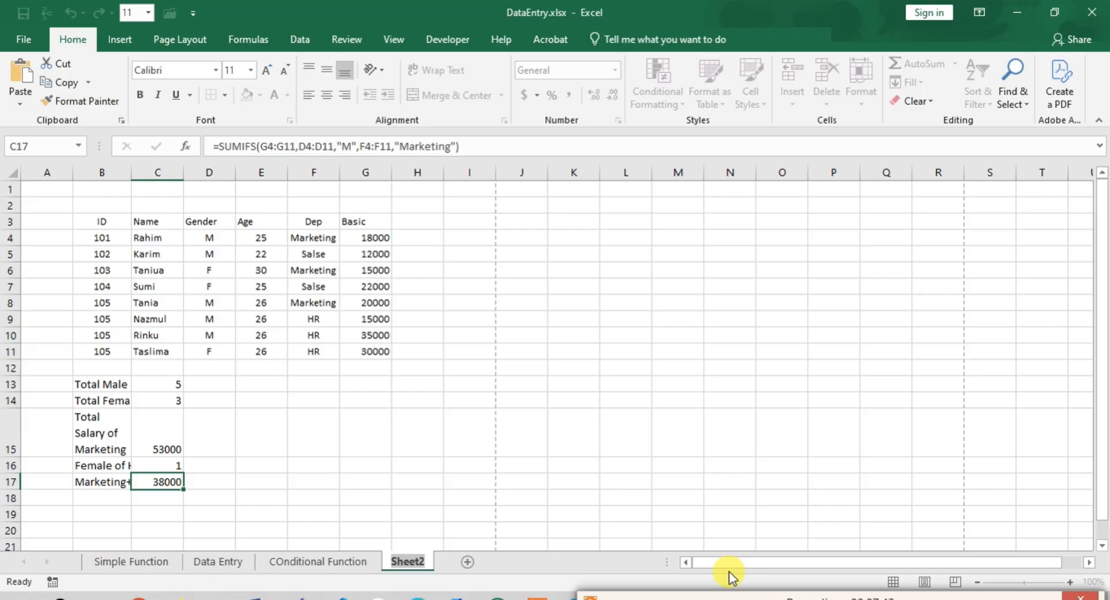
text(IFS)
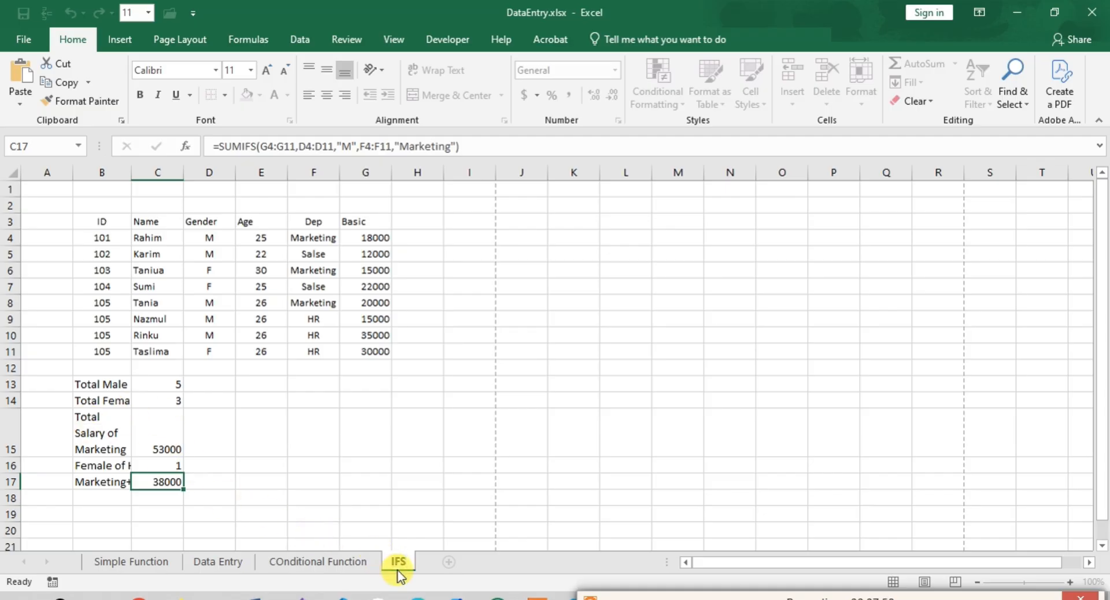
key(Left)
key(Left)
key(Left)
text(IF_)
double_click(131, 172)
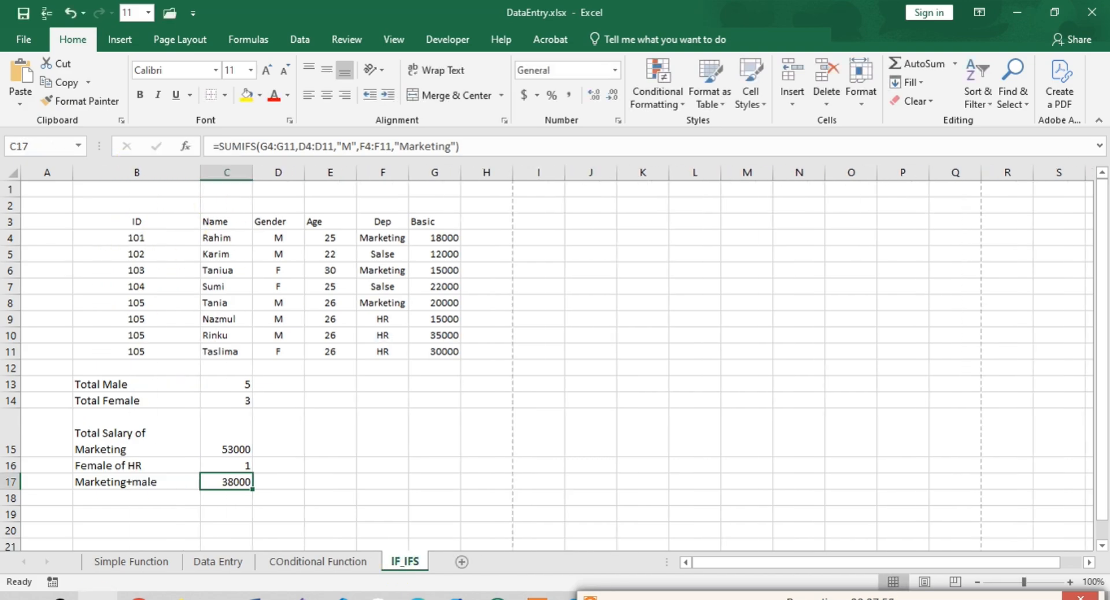
- Copy the label "Total Salary of Marketing" from cell B15 into cell B18
click(104, 436)
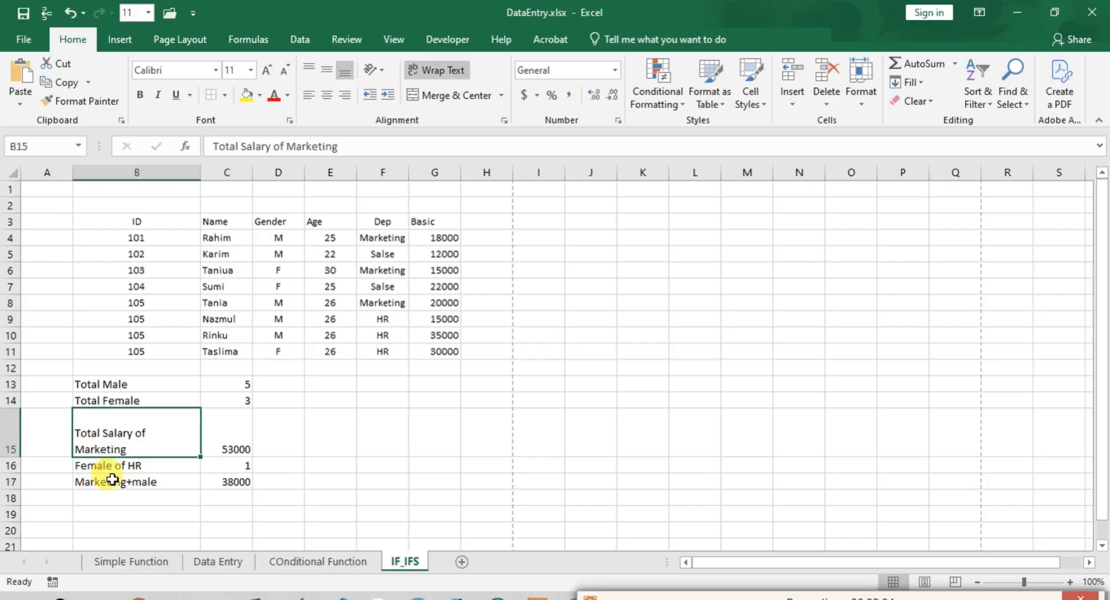
key(ctrl+c)
click(112, 498)
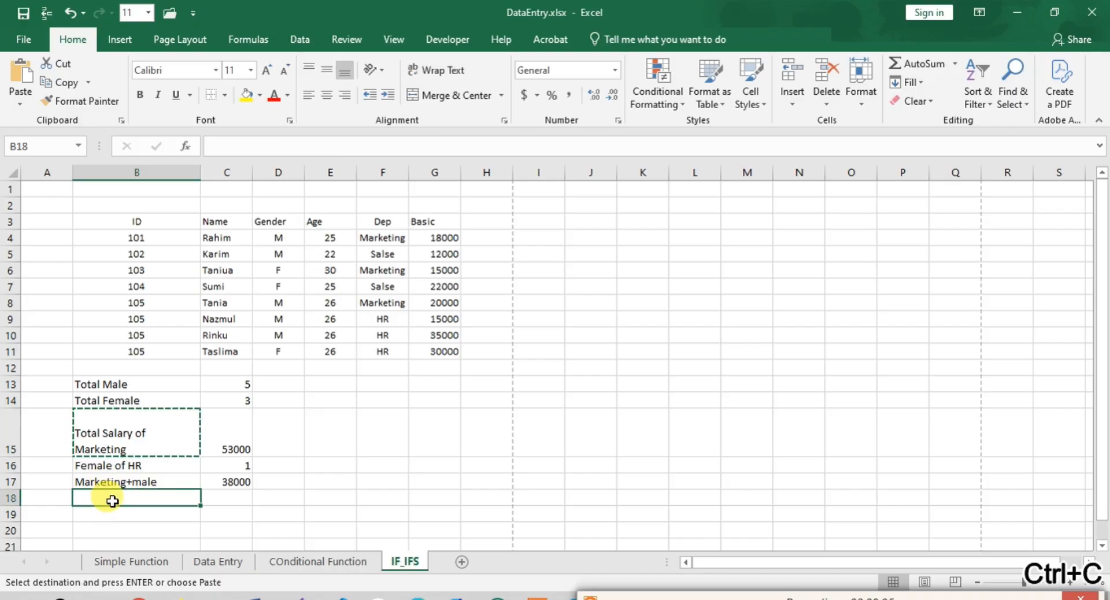
key(ctrl+v)
- Change the label in cell B18 to "Average Salary of Marketing"
double_click(82, 503)
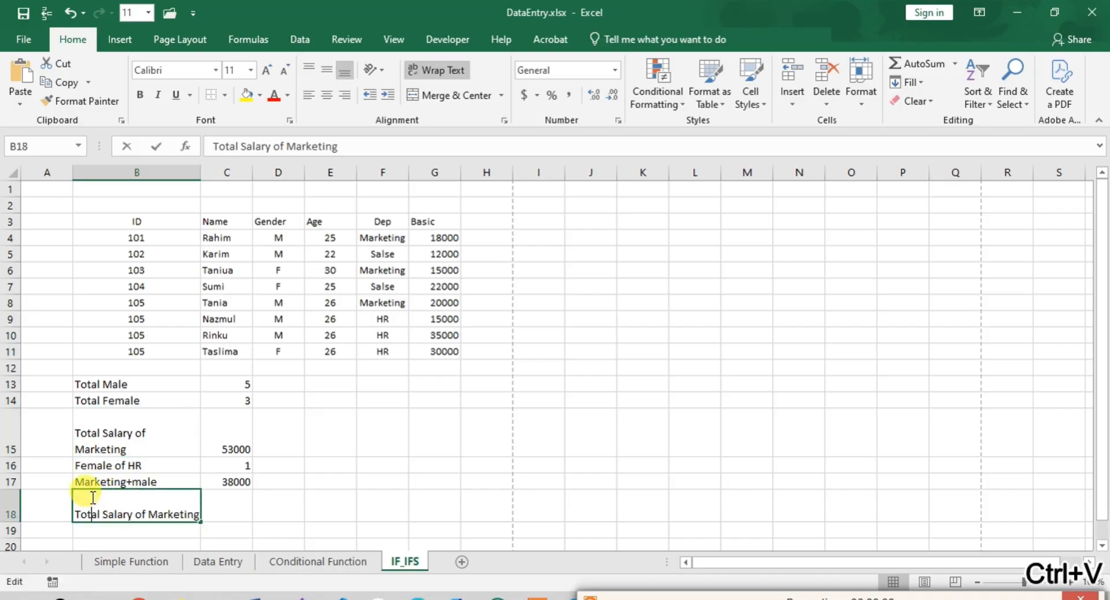
drag(86, 509, 100, 511)
text(Av)
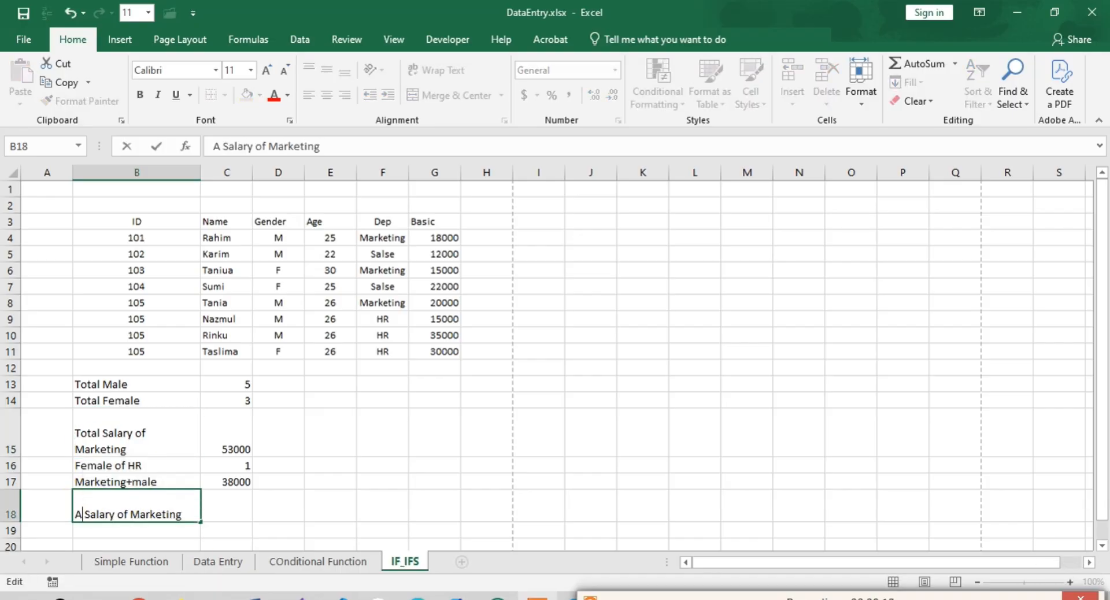
text(arage)
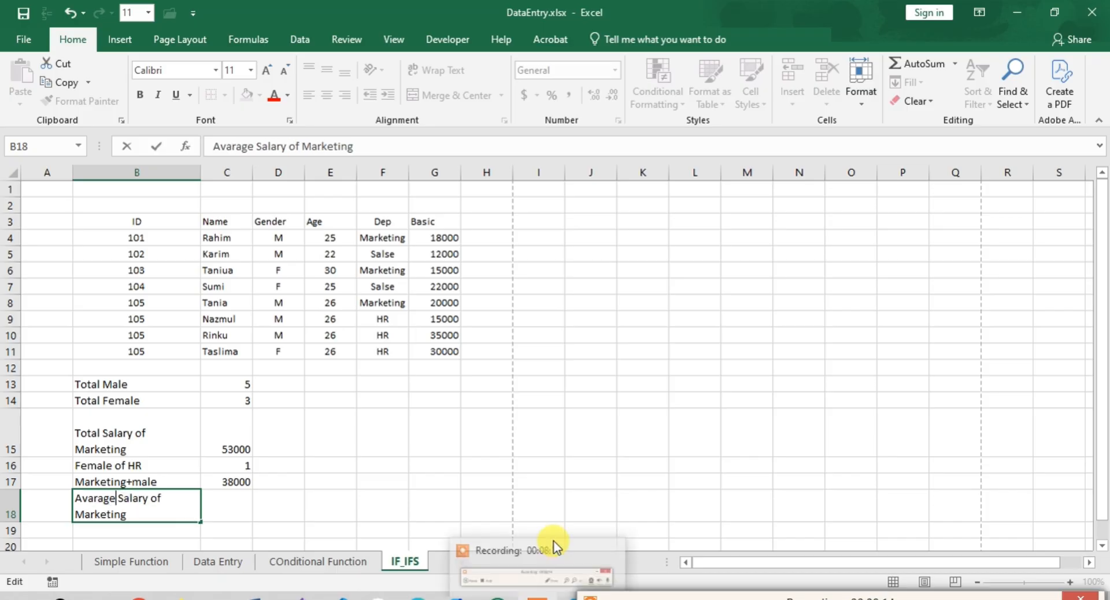
click(95, 498)
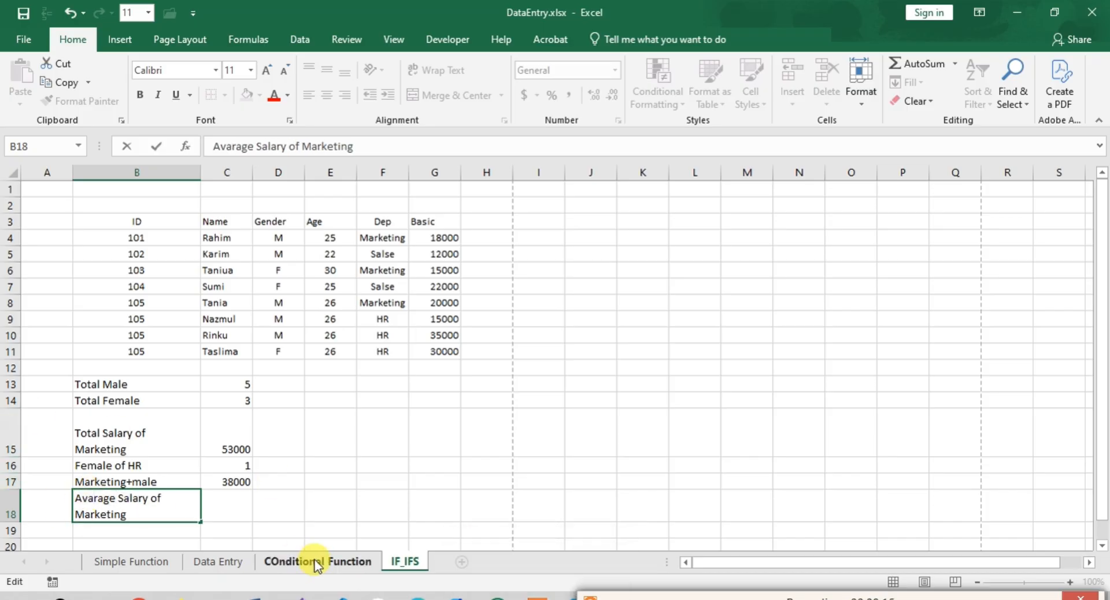
key(BackSpace)
text(e)
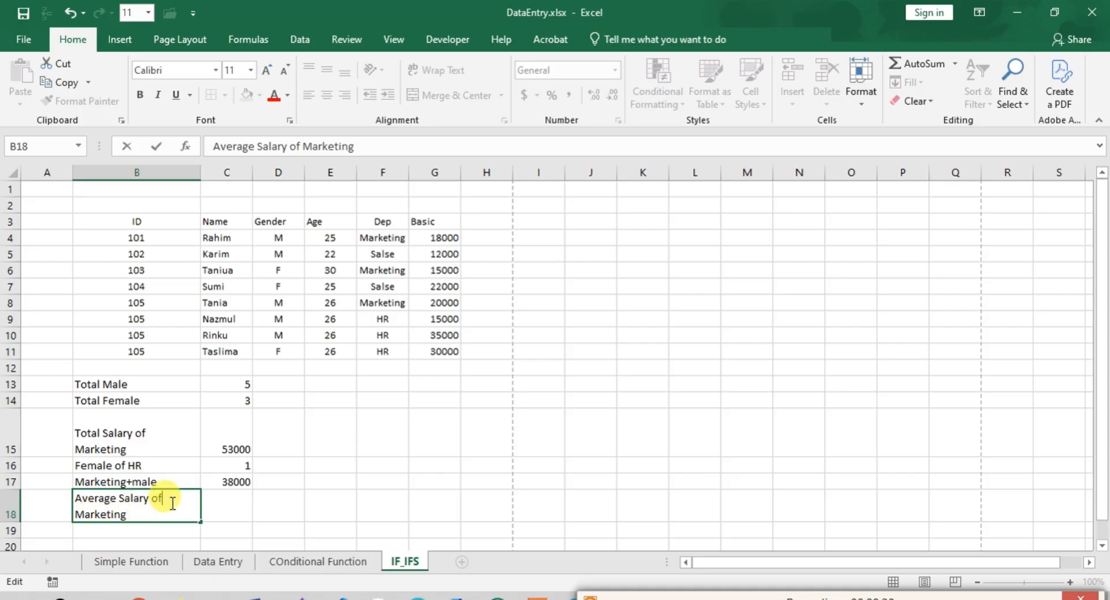
- Start an AVERAGEIF formula in cell C18 with the department cells F4:F11 as the range
click(230, 508)
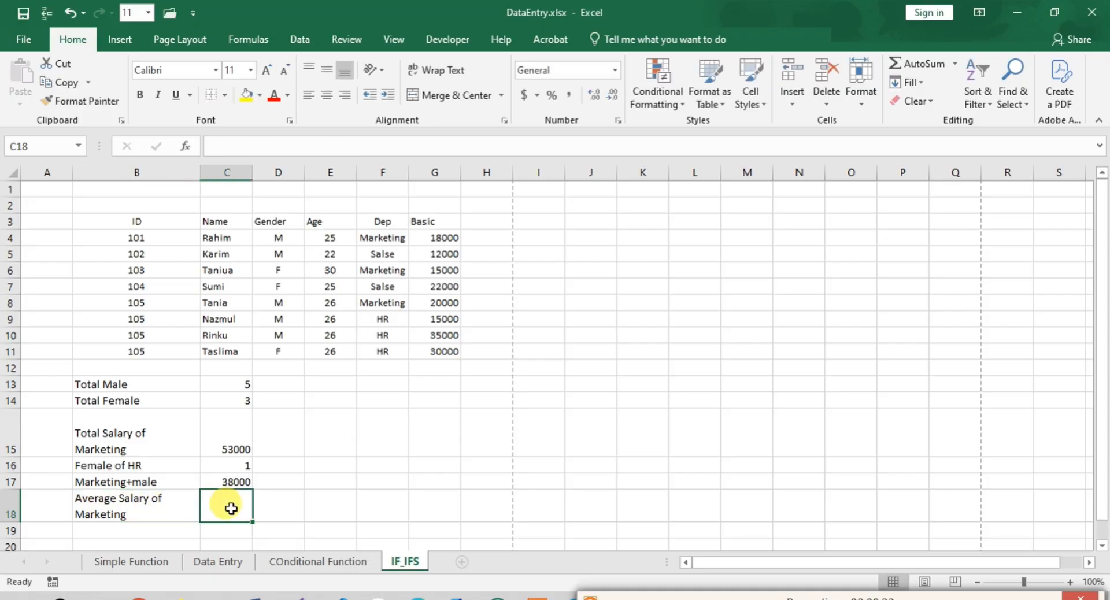
click(241, 144)
text(=)
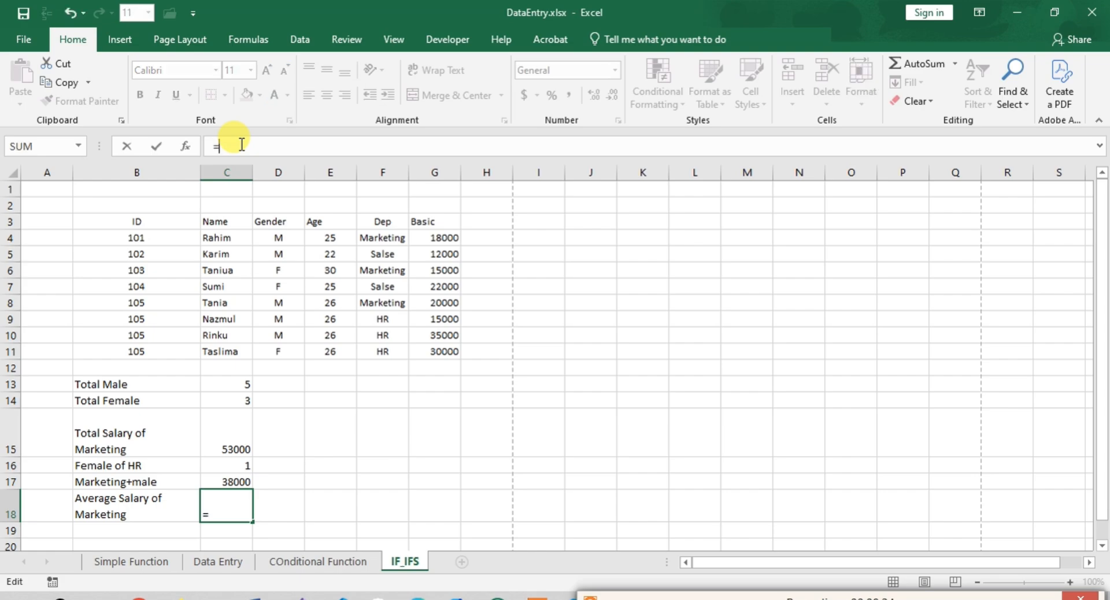
text(Aver)
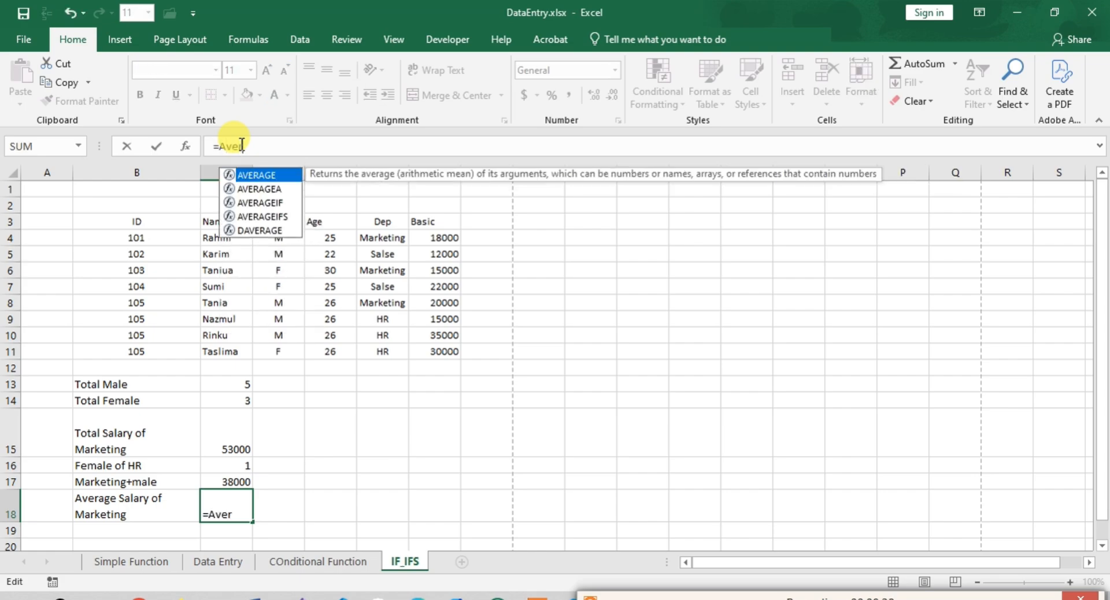
key(Down)
key(Down)
key(Tab)
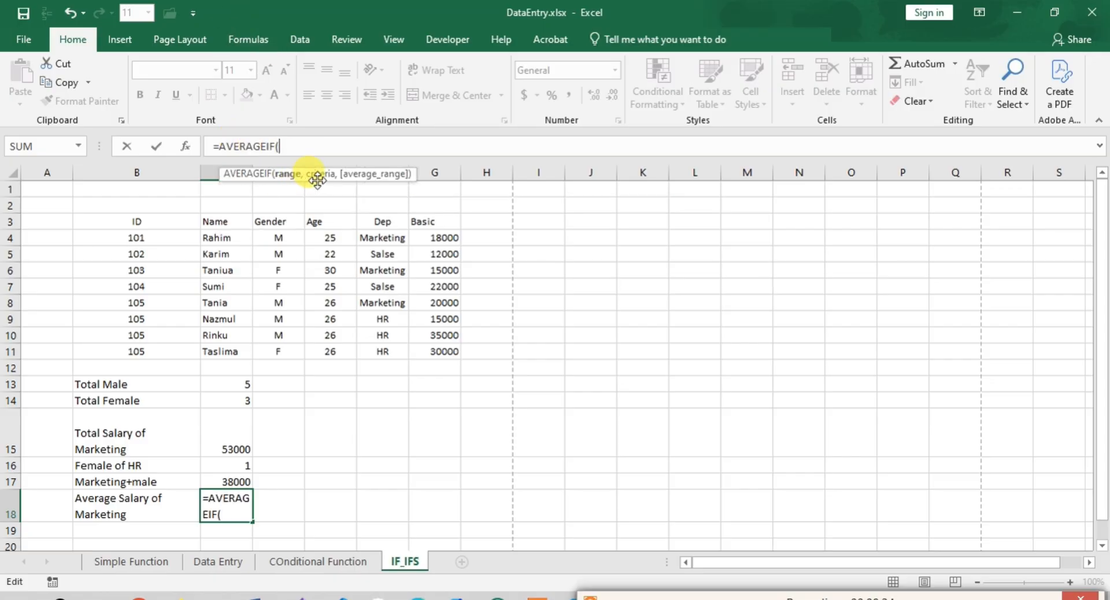
click(381, 241)
drag(382, 242, 387, 347)
- Complete the AVERAGEIF formula with the criterion "Marketing" and the Basic salaries G4:G11 as the average range
text(,)
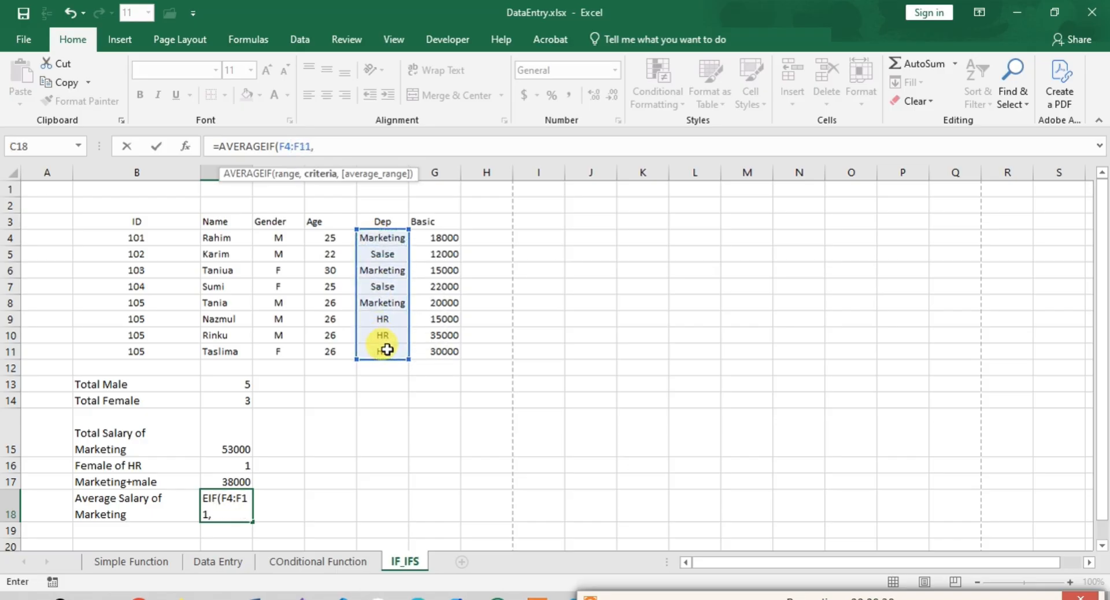
text("Marketing")
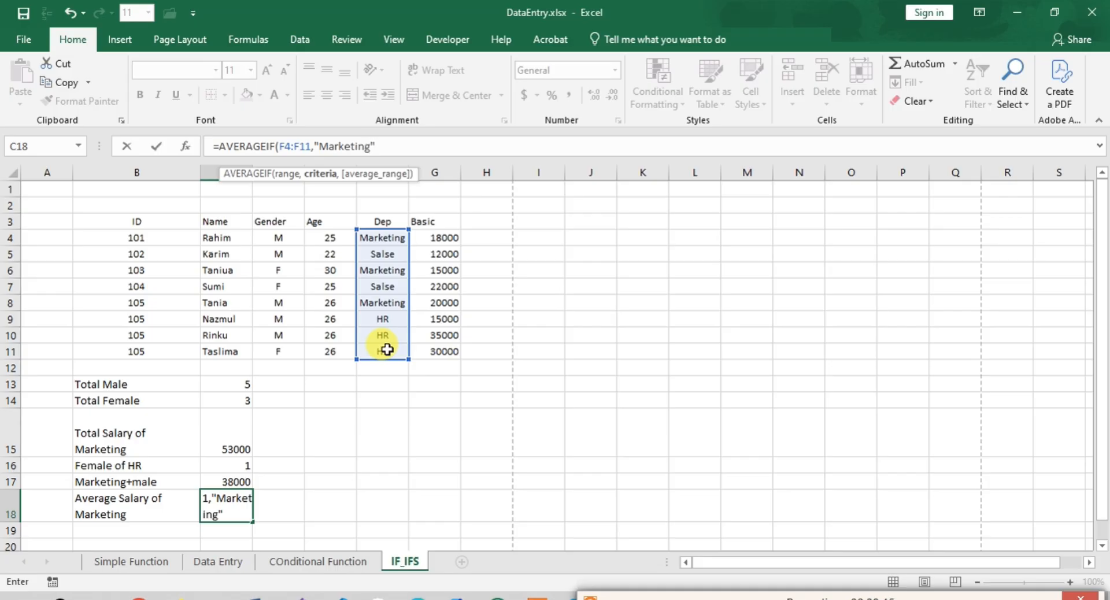
text(,)
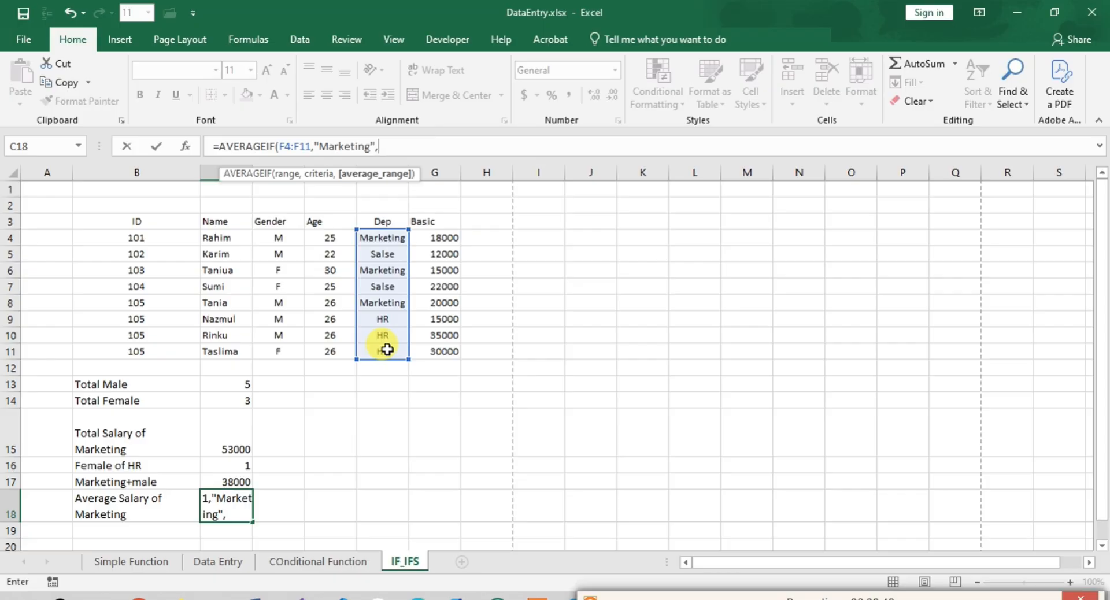
drag(433, 237, 446, 354)
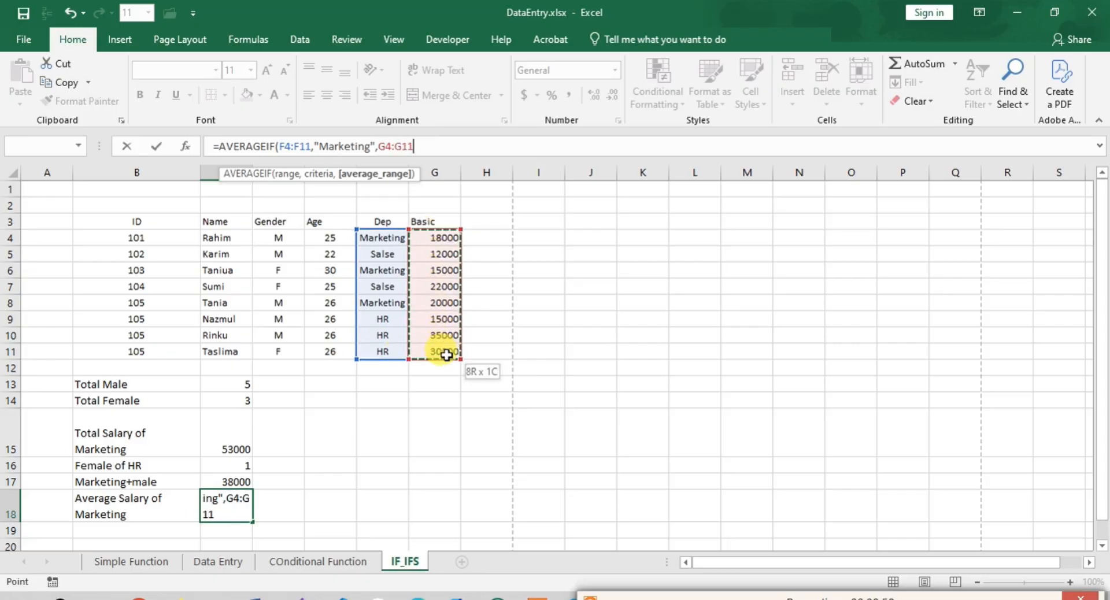
text())
key(Return)
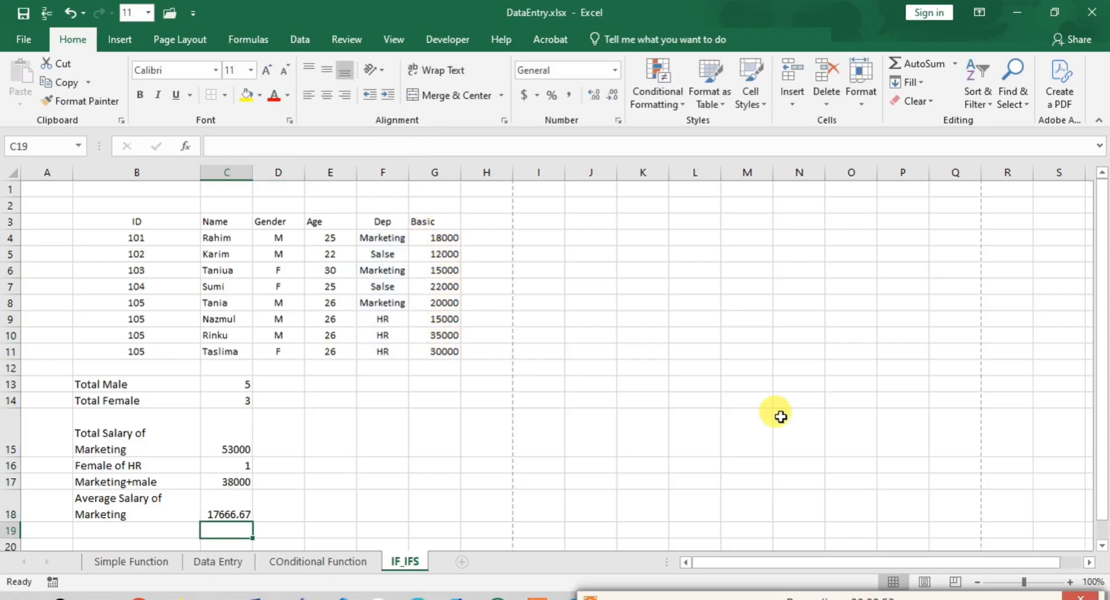
click(212, 513)
- Enter the label "Avg of HR+Male" in cell B19
scroll(114, 488, down, 1)
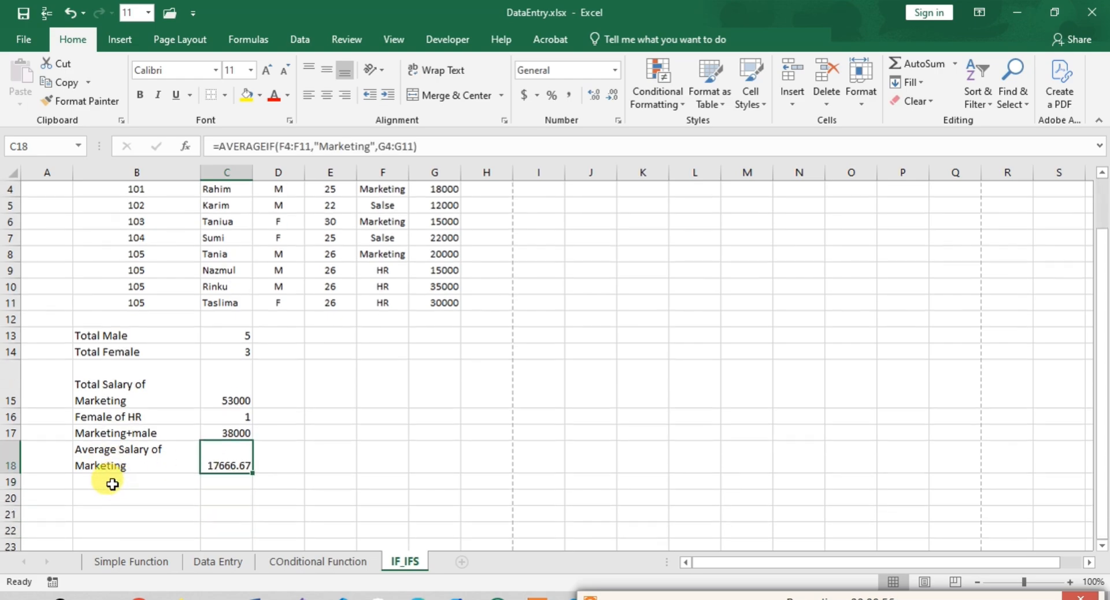
click(111, 484)
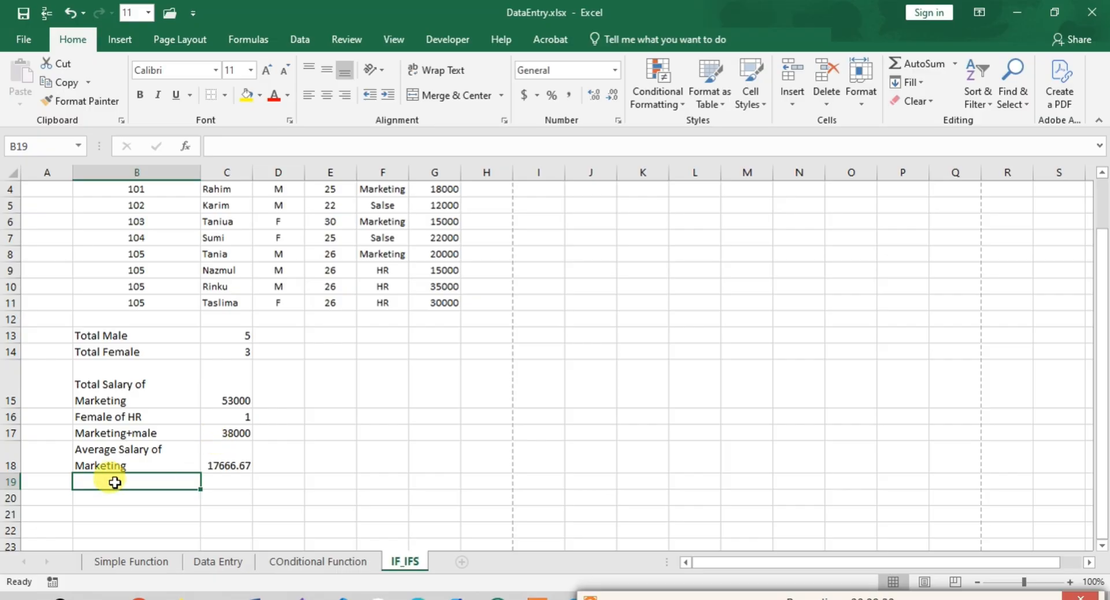
text(Av)
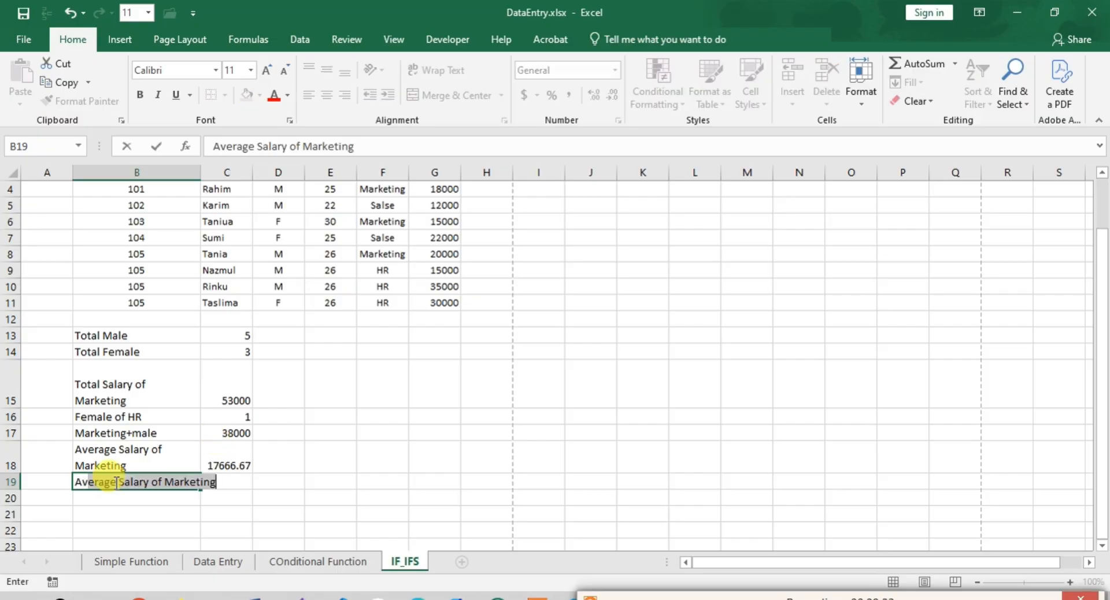
text(g of )
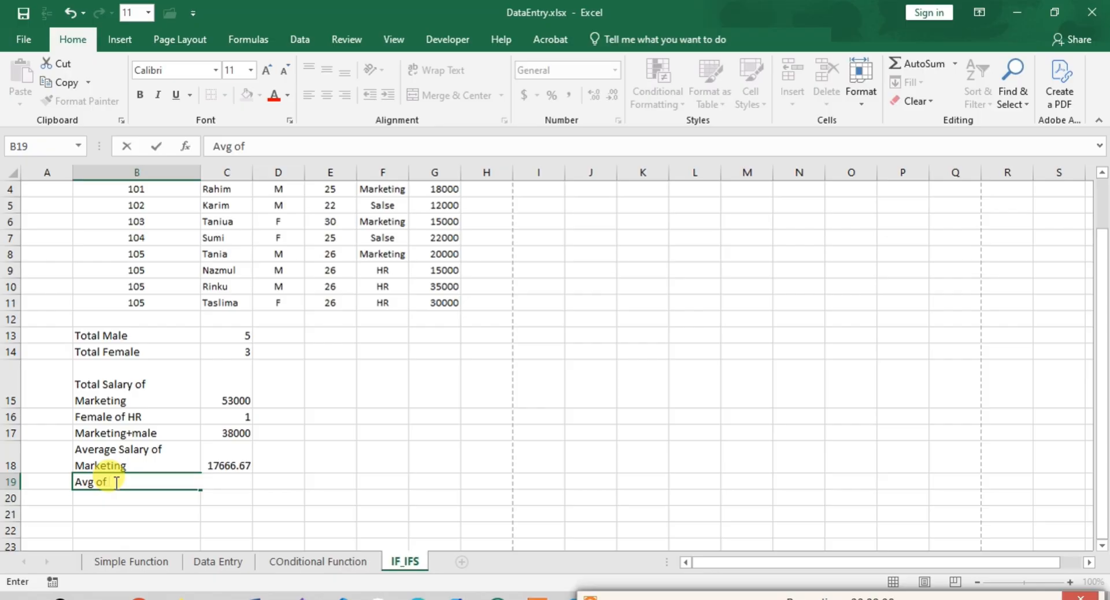
text(HR+Male)
key(Tab)
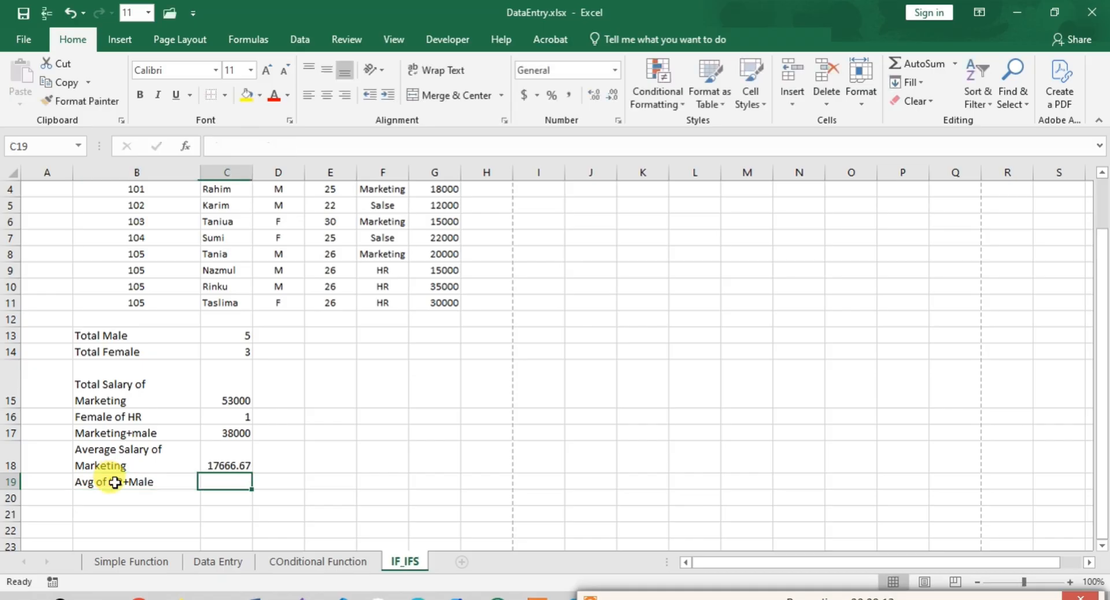
- Start an AVERAGEIFS formula in cell C19 with the Basic salaries G4:G11 as the average range
text(=)
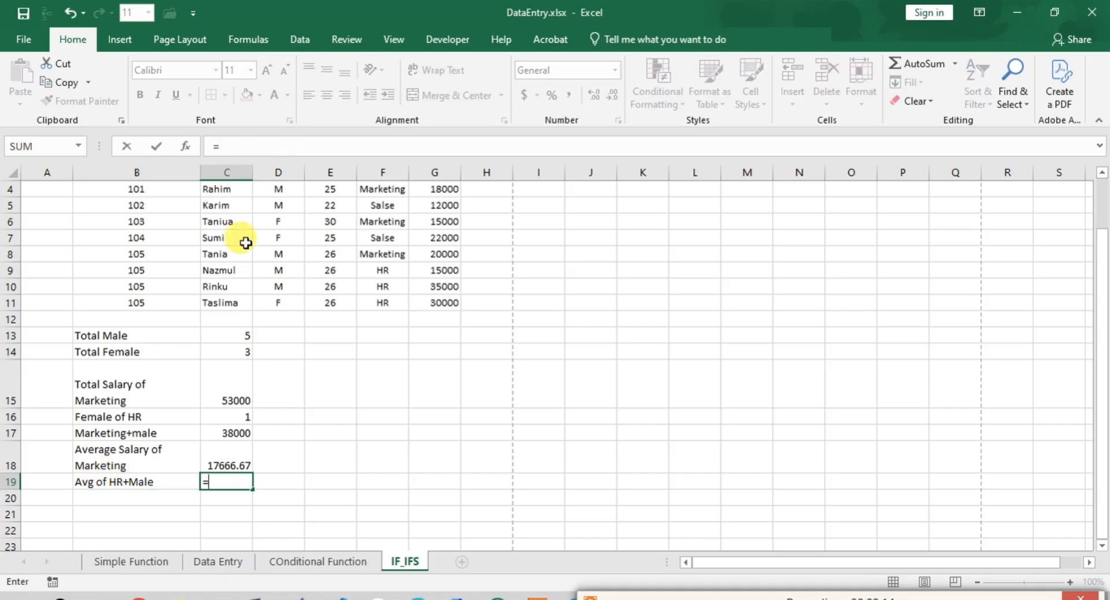
click(227, 149)
text(Av)
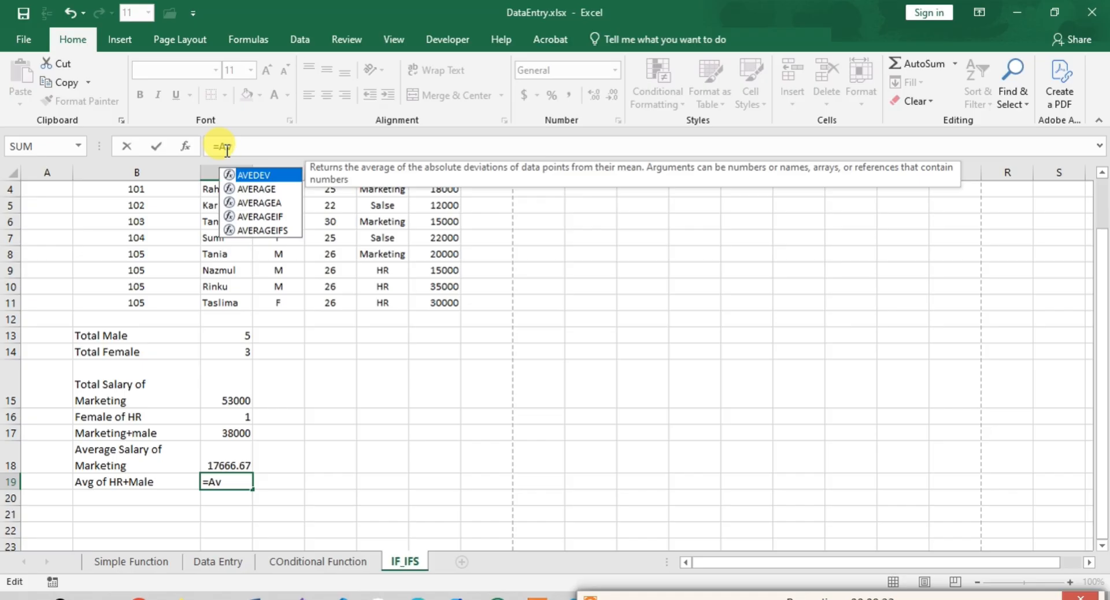
key(Down)
key(Down)
key(Down)
key(Down)
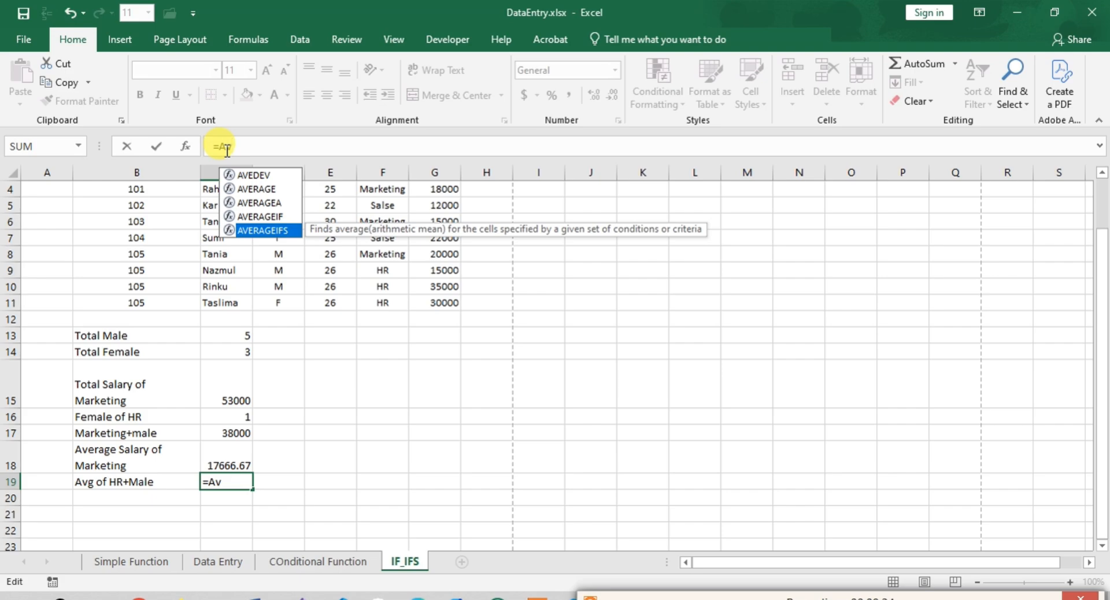
key(Tab)
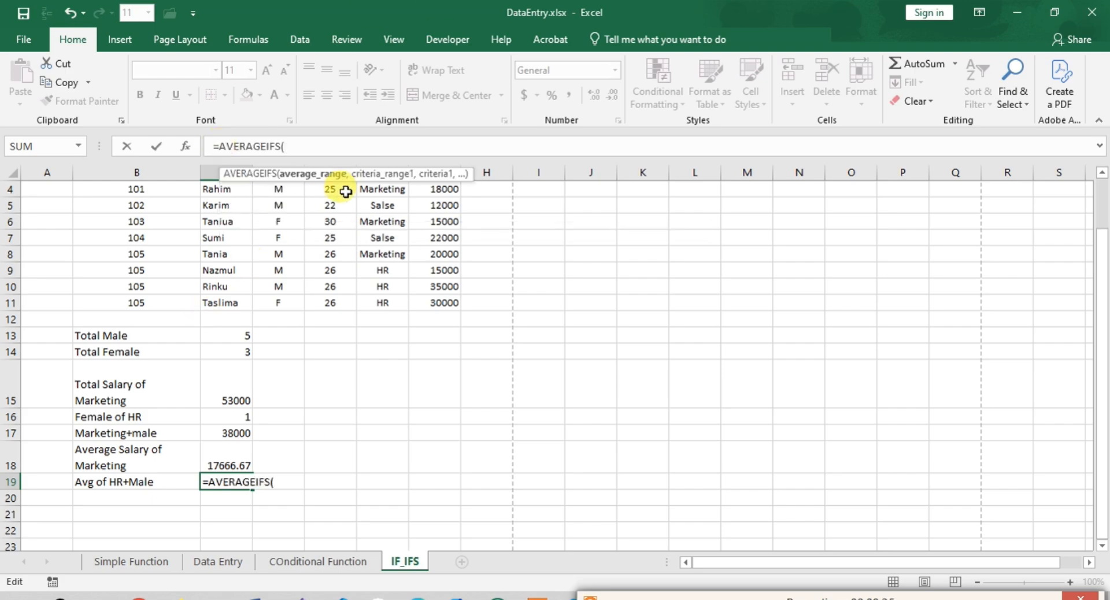
scroll(400, 270, up, 1)
drag(452, 237, 462, 355)
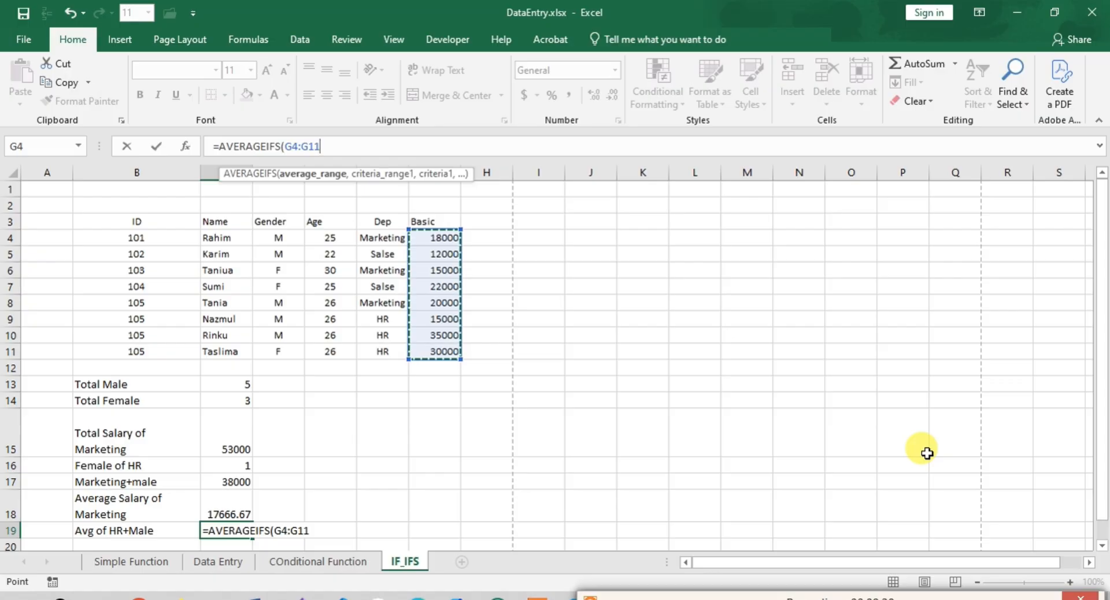
- Complete the AVERAGEIFS formula with the criteria "M" for the gender range D4:D11 and "HR" for the department range F4:F11
text(,)
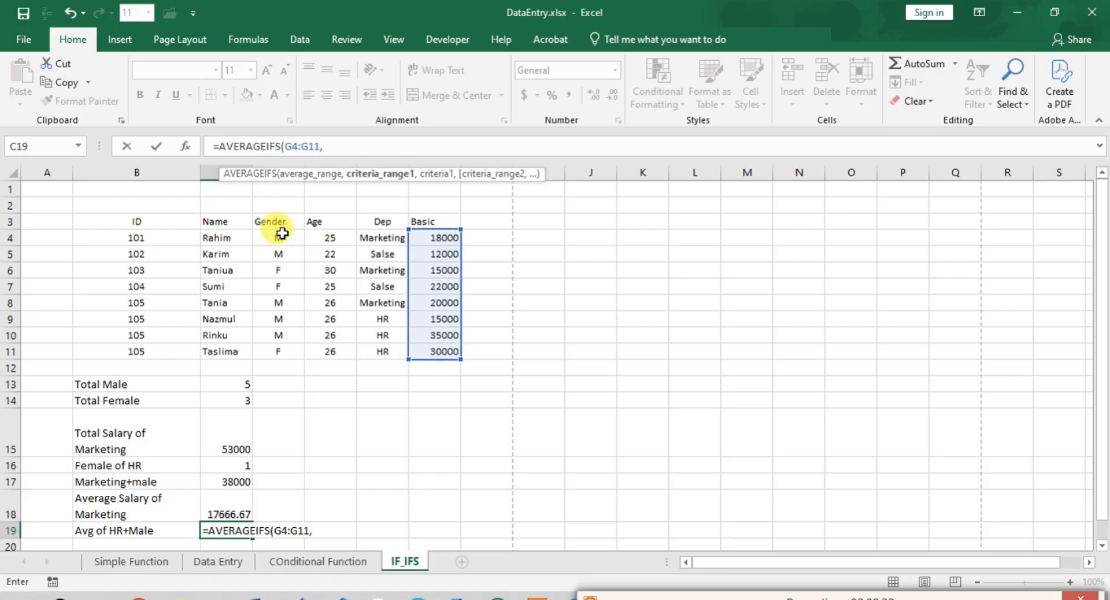
drag(282, 233, 283, 344)
text(,"M")
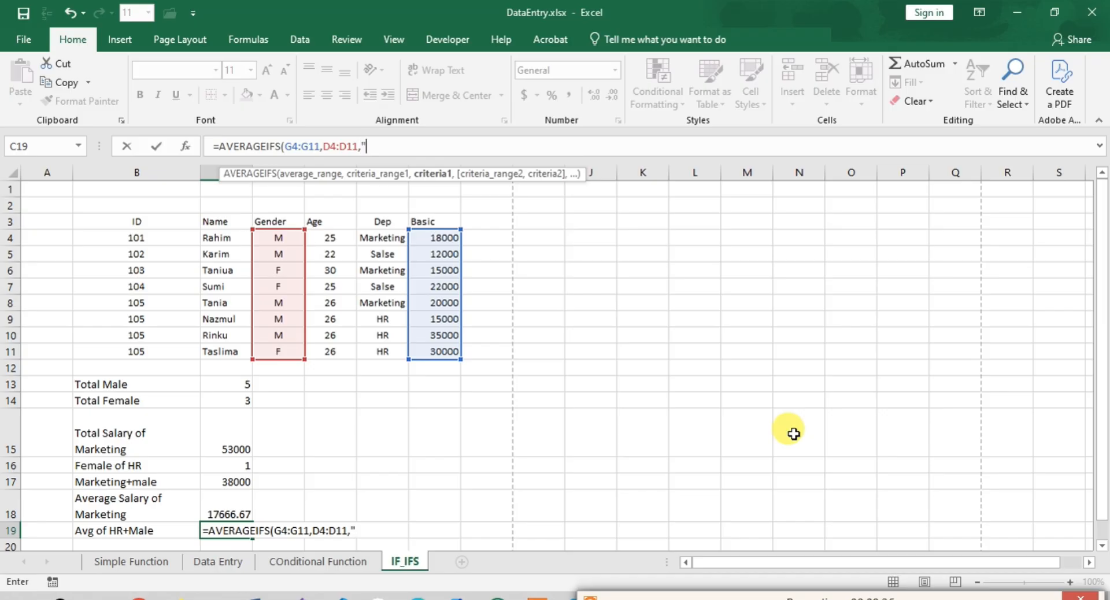
text(,)
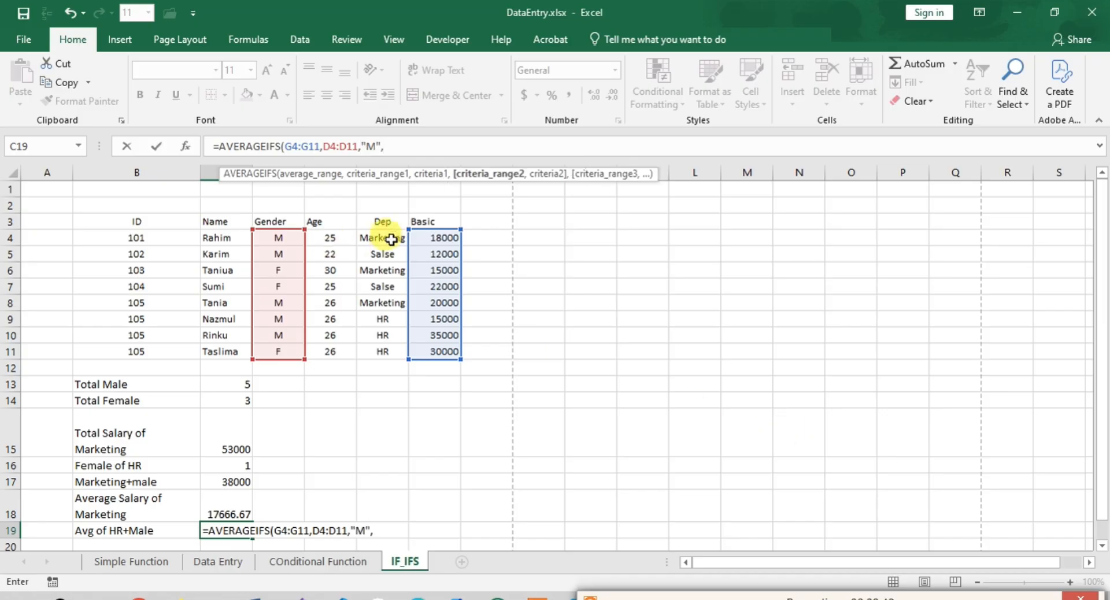
drag(388, 238, 389, 352)
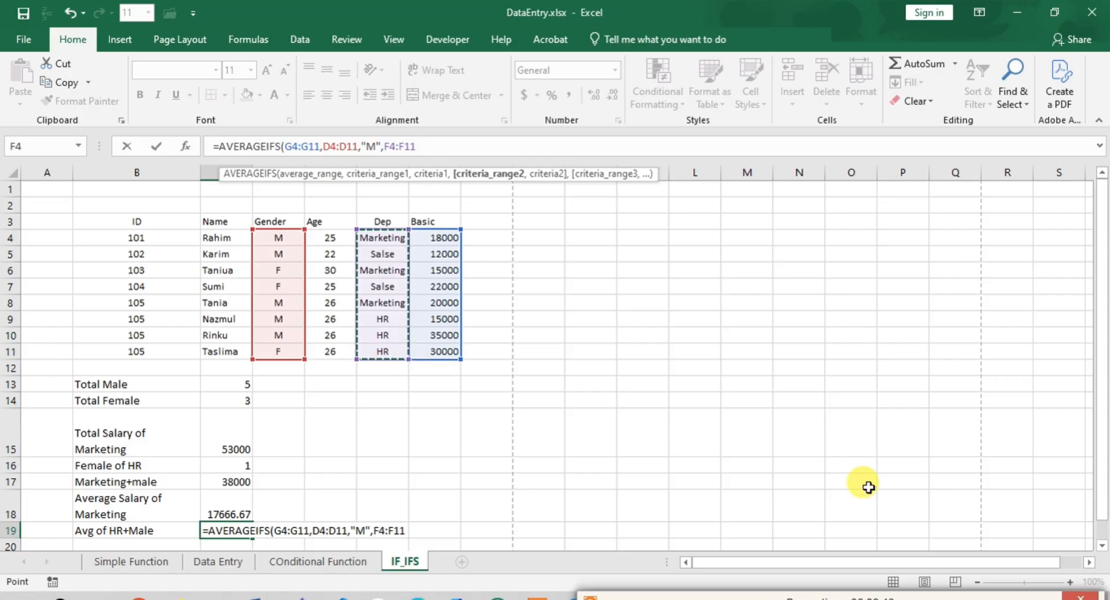
text(,")
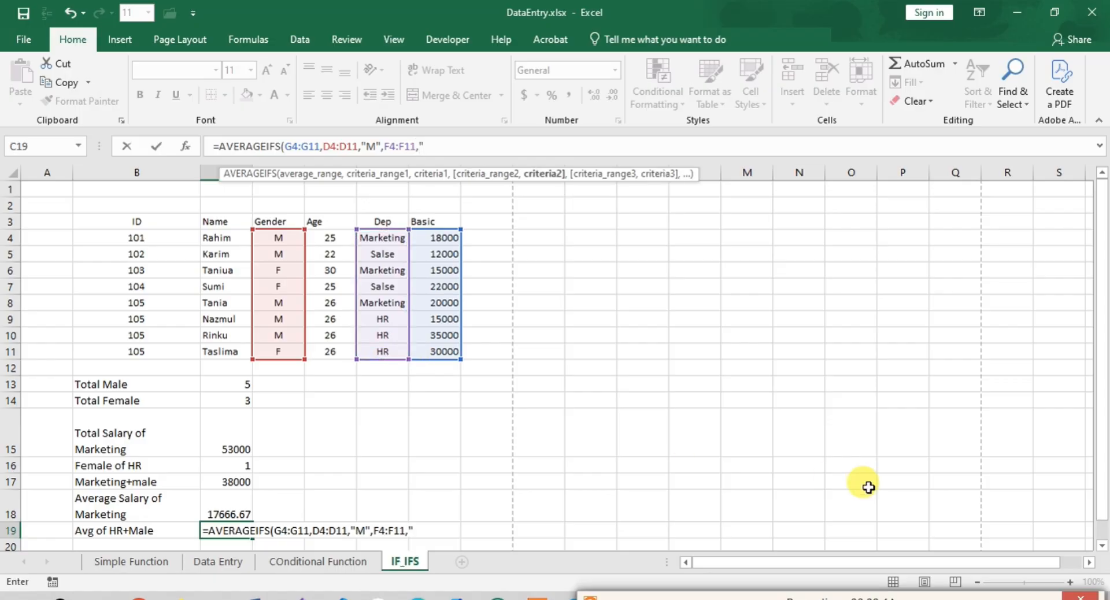
text(HR"))
key(Return)
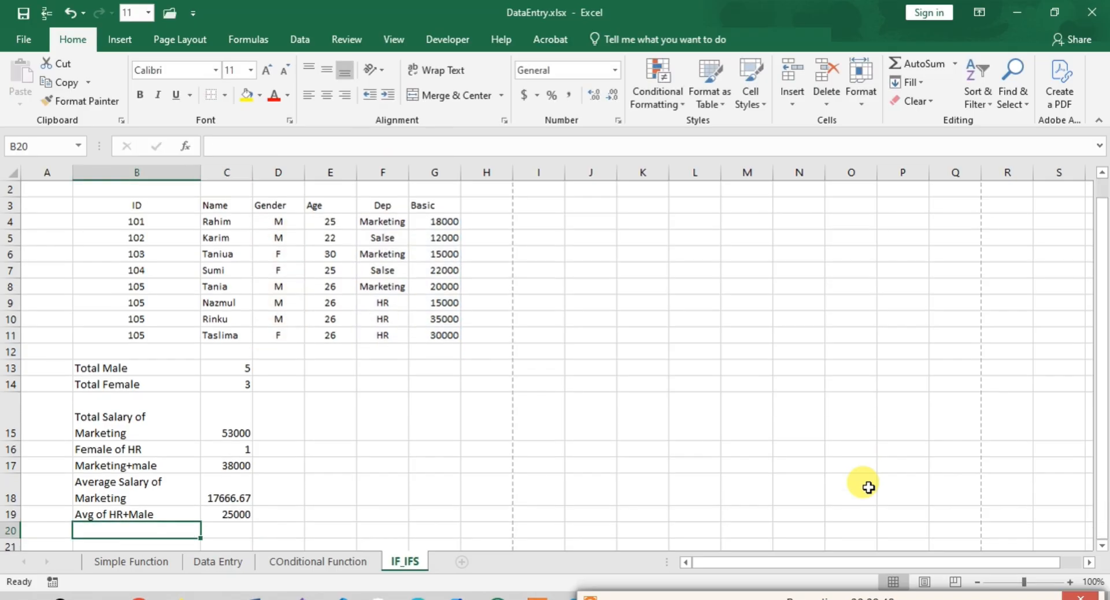
- Review the AVERAGEIFS formula in cell C19 and save the workbook
click(244, 513)
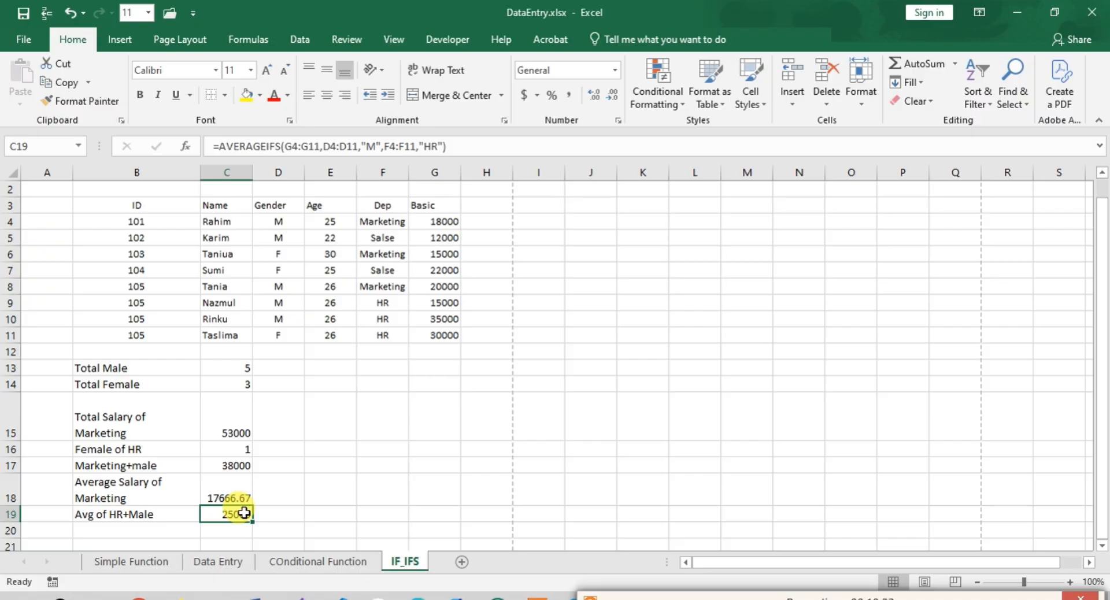
key(ctrl+s)
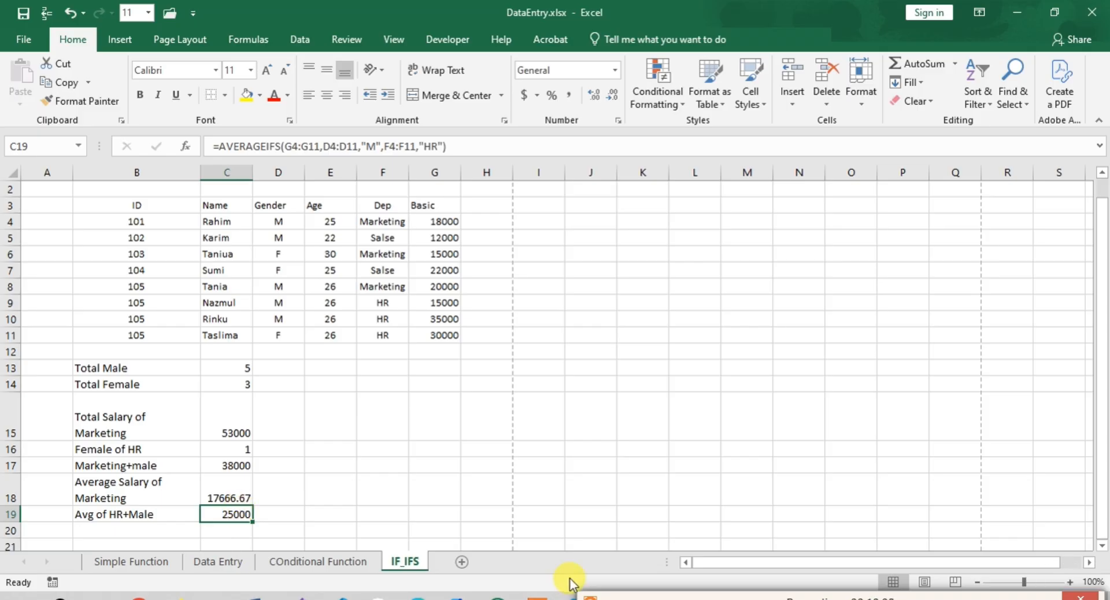
drag(611, 599, 661, 597)
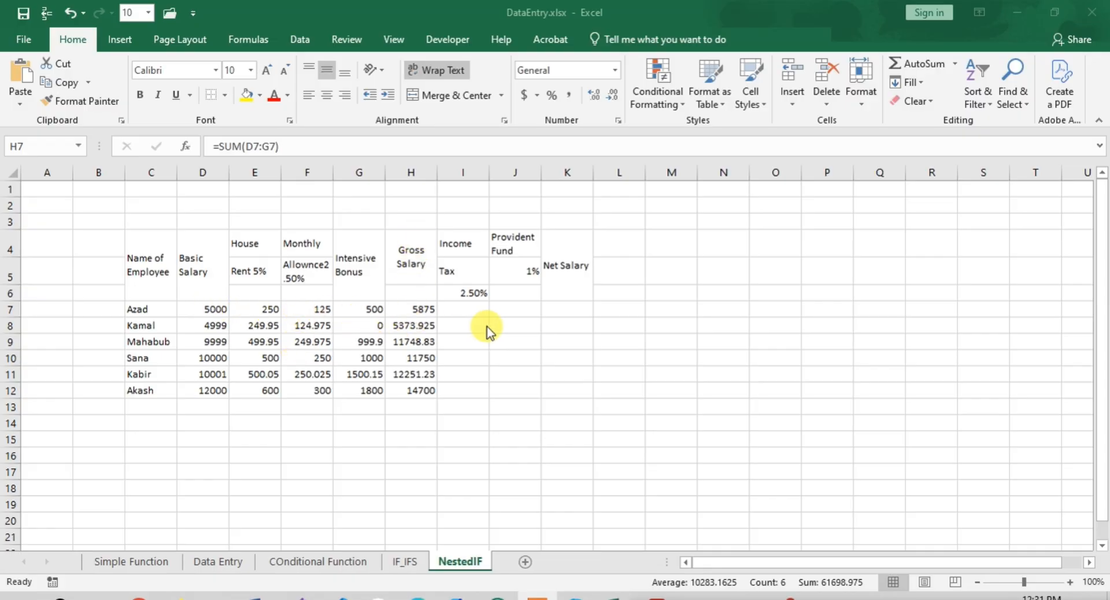
- Calculate Income Tax in cell I7 with the formula =D7*2.50% and fill it down to I12
click(463, 313)
click(462, 313)
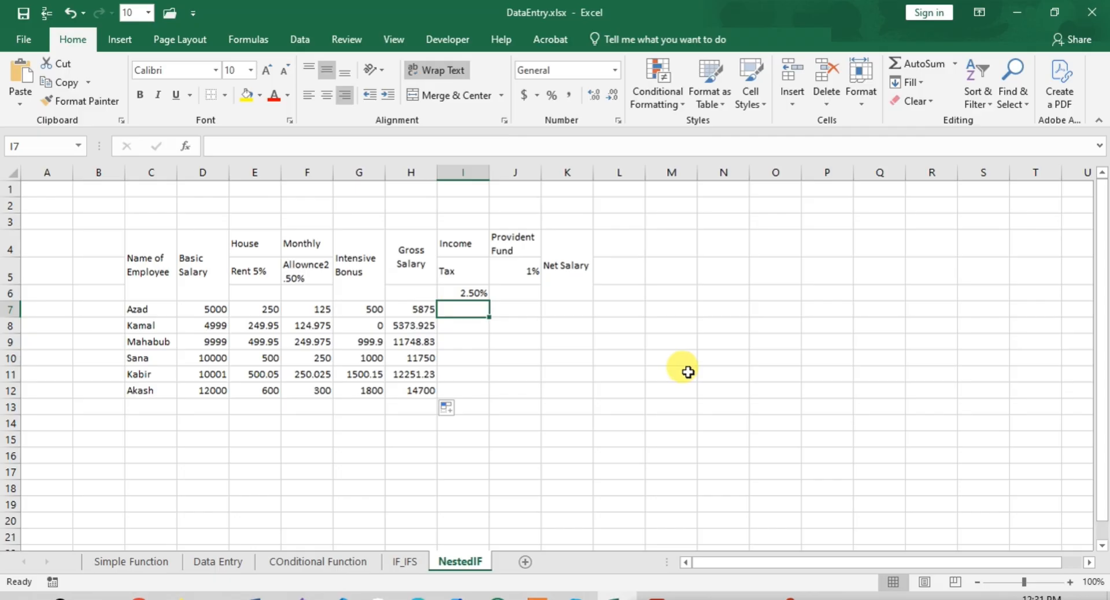
text(=)
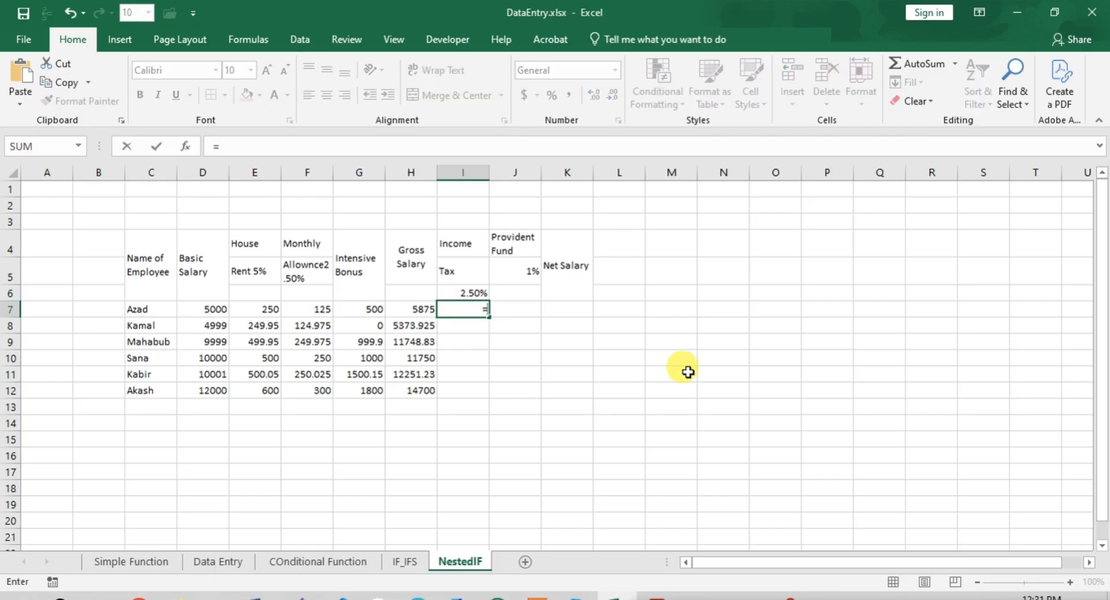
click(257, 147)
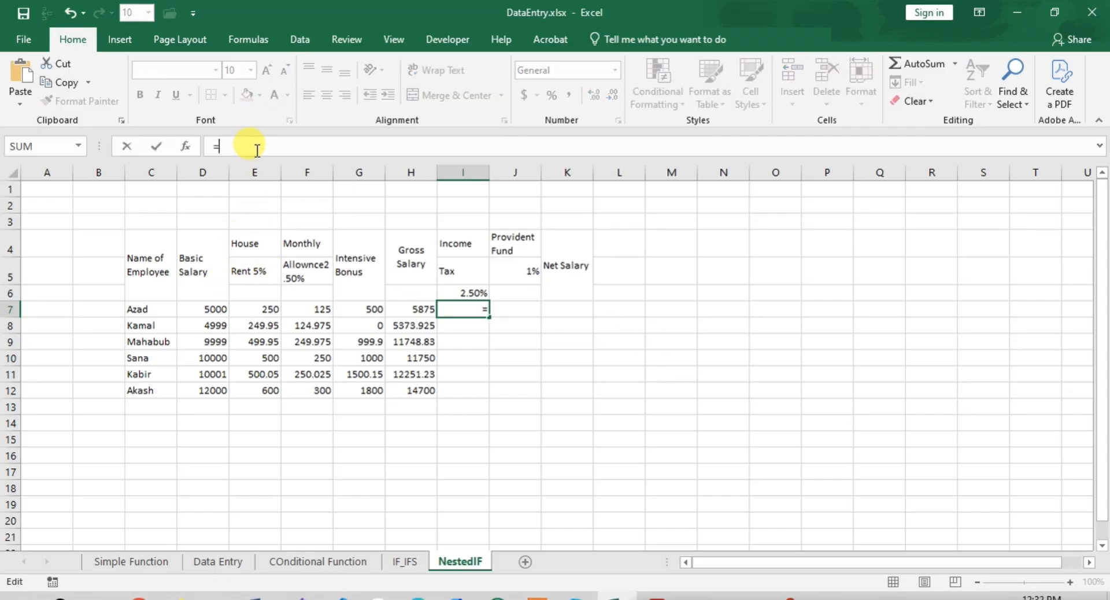
click(210, 308)
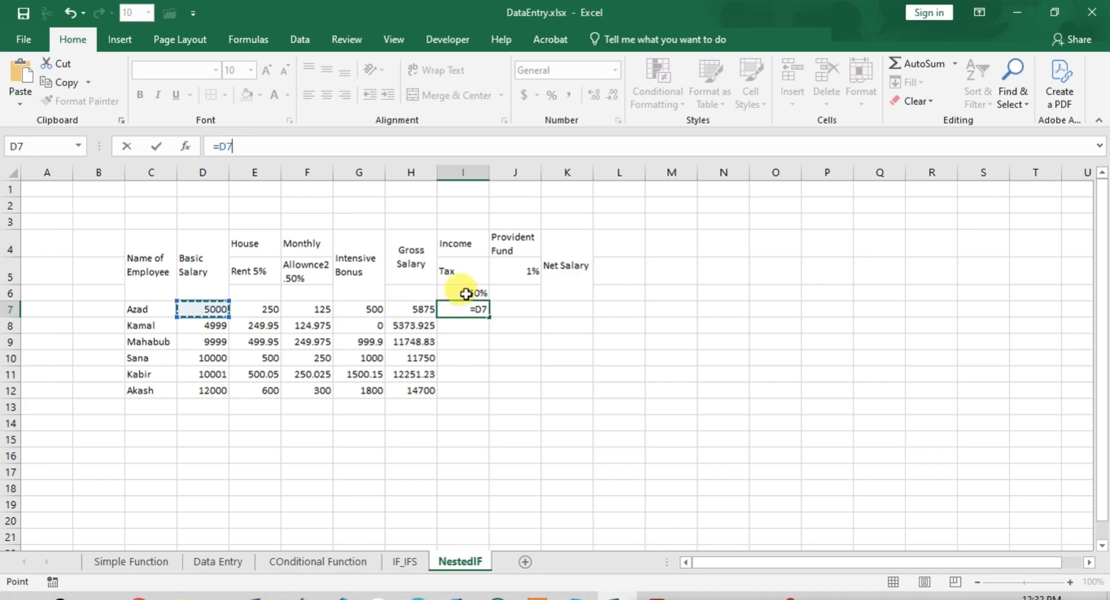
text(*)
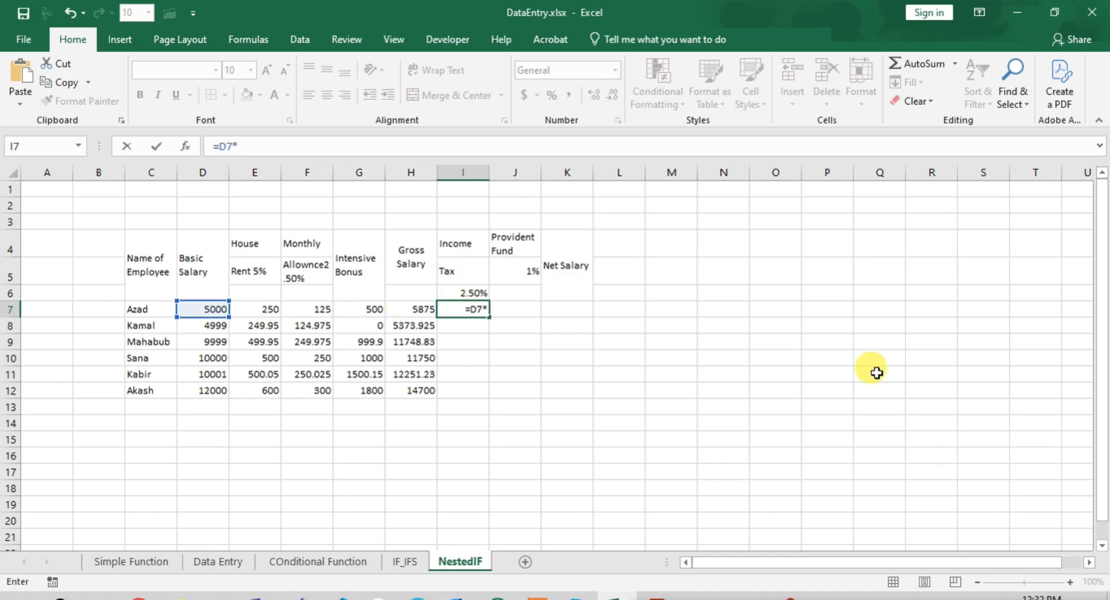
text(2.50%)
key(Return)
click(480, 310)
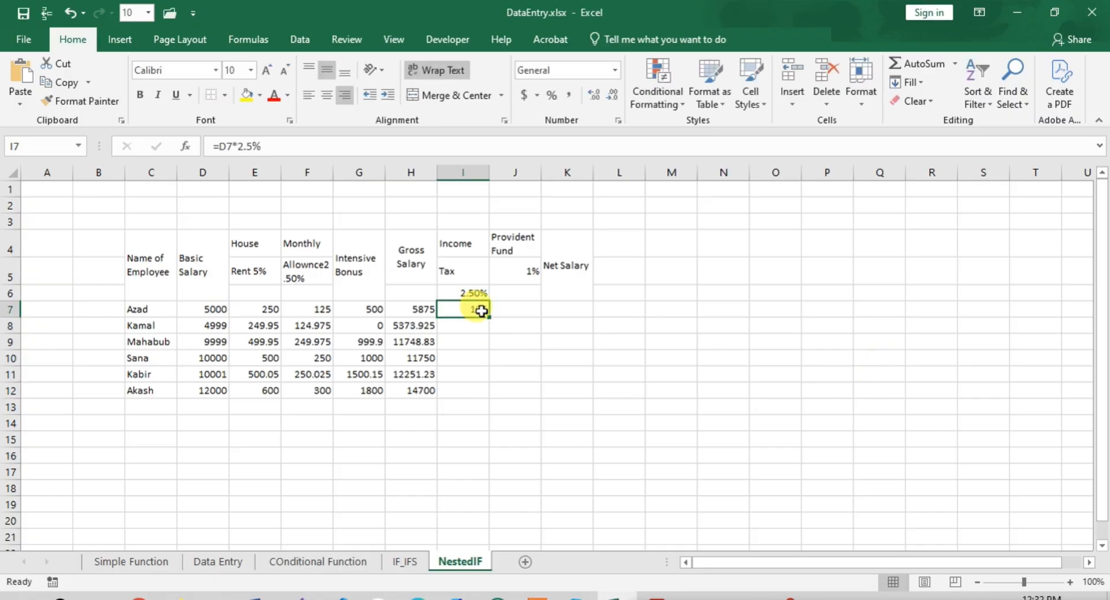
drag(488, 317, 495, 393)
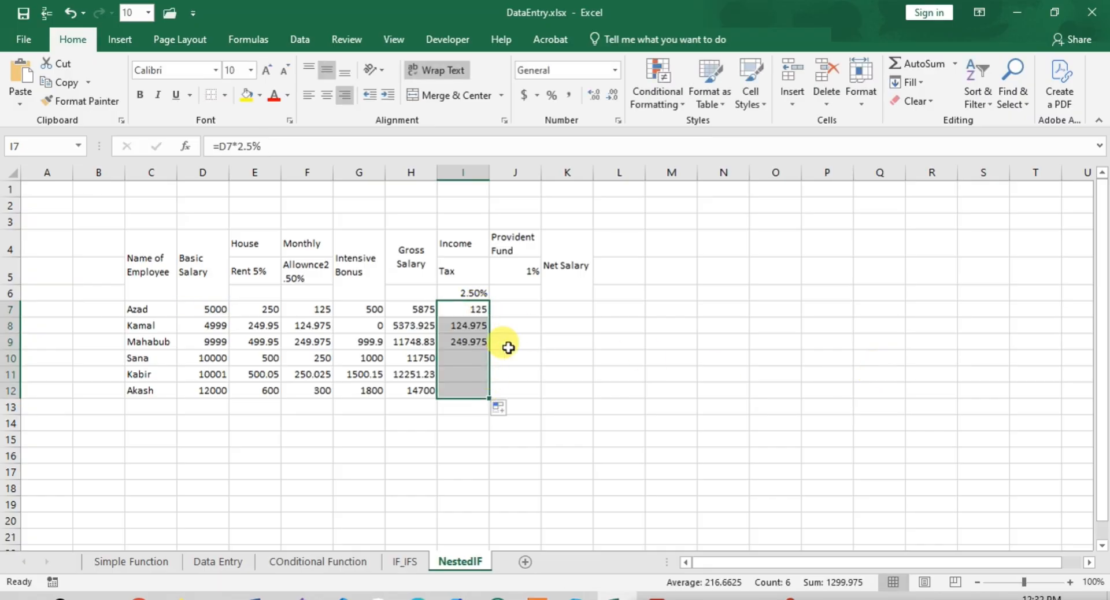
click(517, 297)
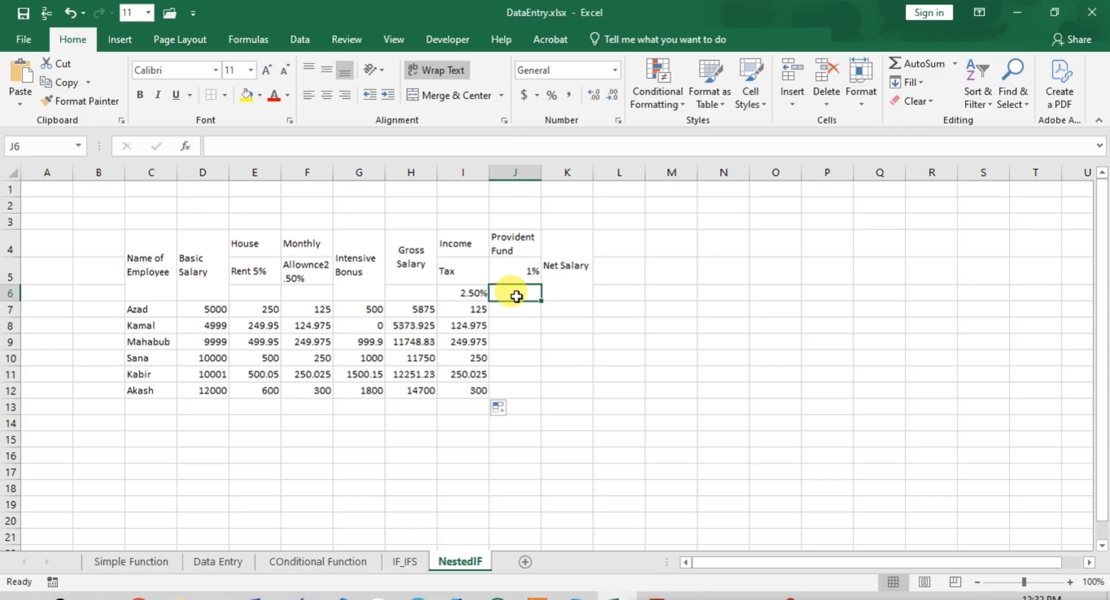
text(=)
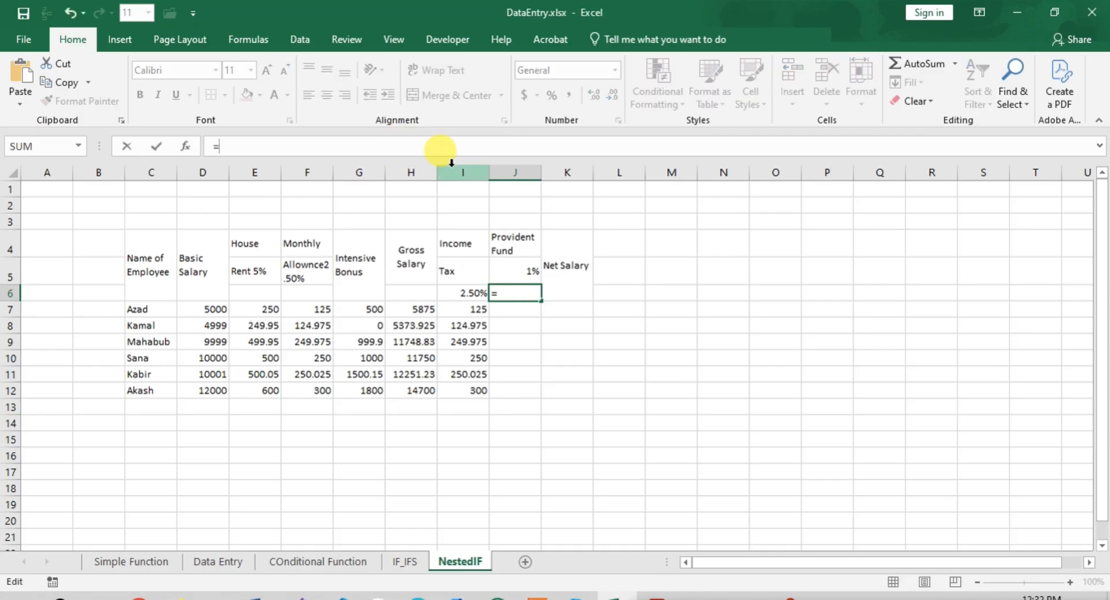
click(511, 308)
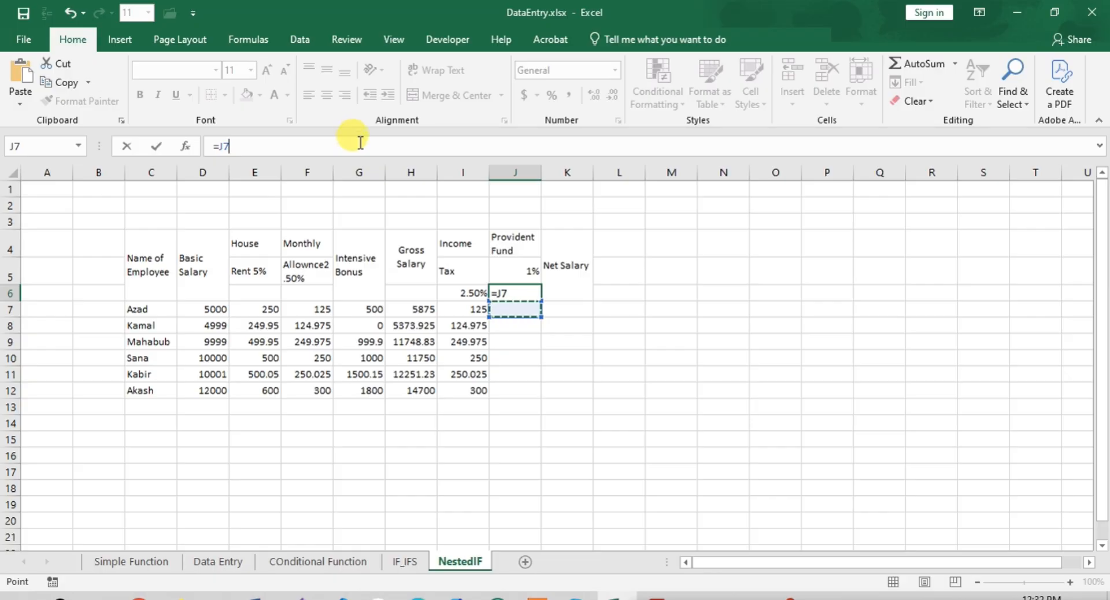
key(Escape)
- Calculate Provident Fund in cell J7 with the formula =D7*1% and fill it down to J12
click(506, 311)
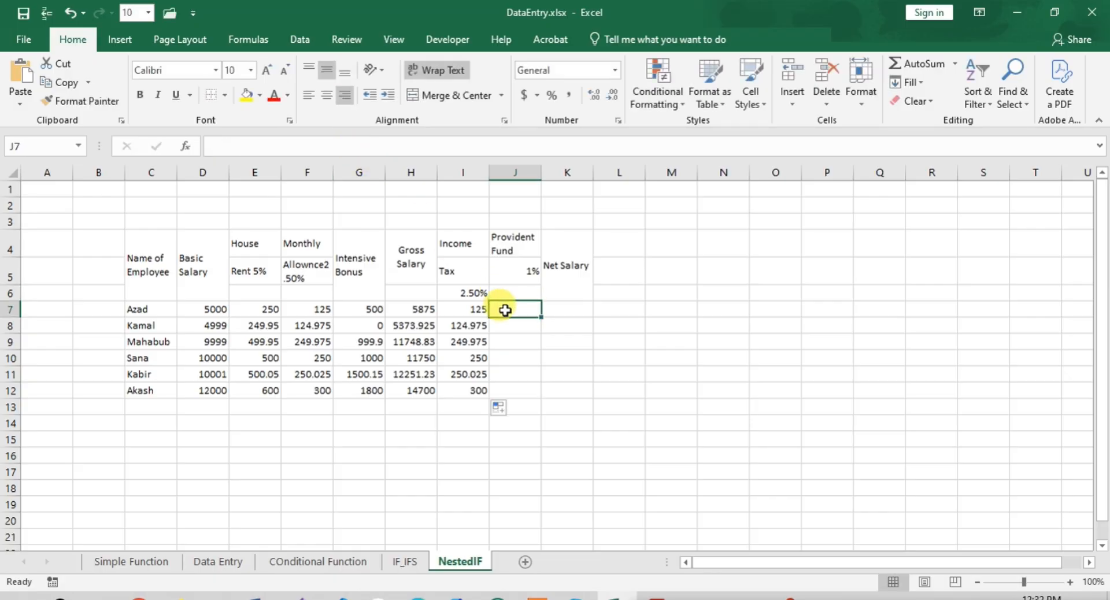
text(=)
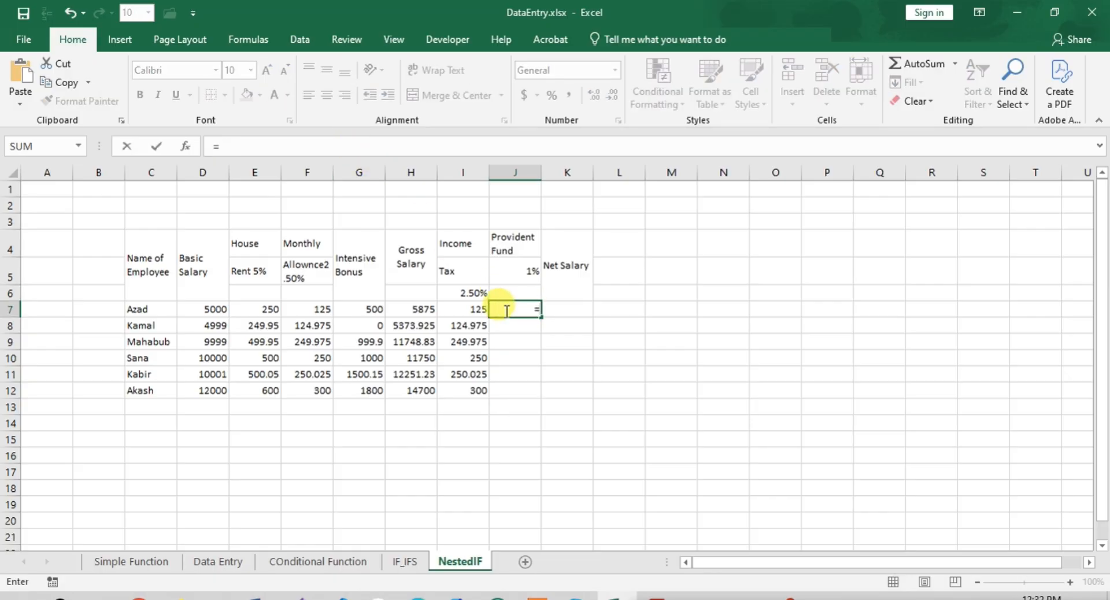
click(194, 309)
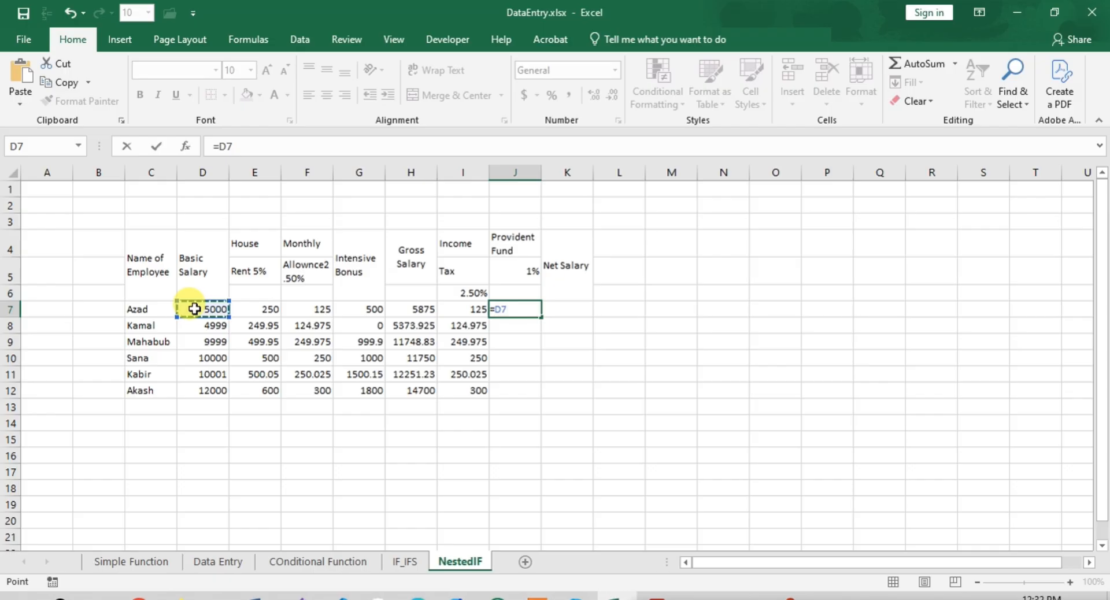
text(*1%)
key(Return)
click(508, 308)
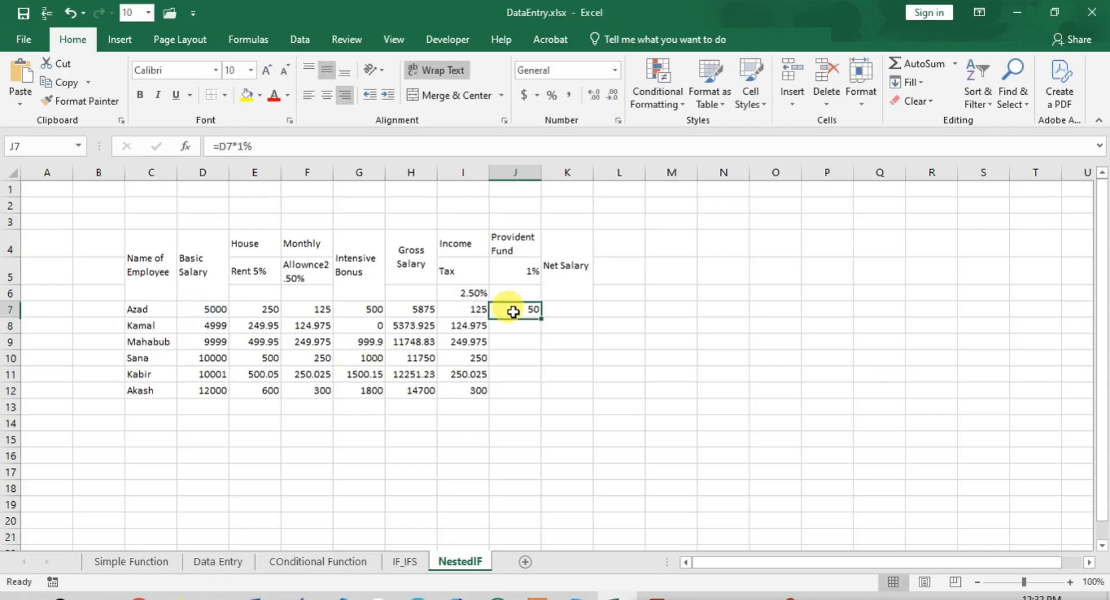
drag(540, 317, 544, 395)
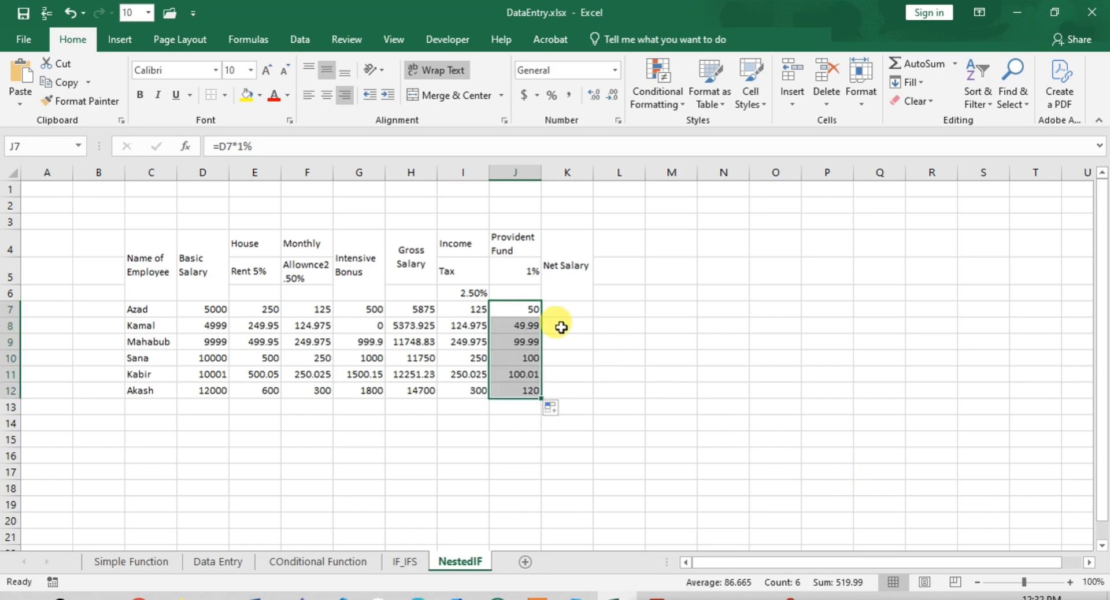
- Start the Net Salary formula in cell K7 with a reference to the Gross Salary in H7
click(563, 309)
click(214, 146)
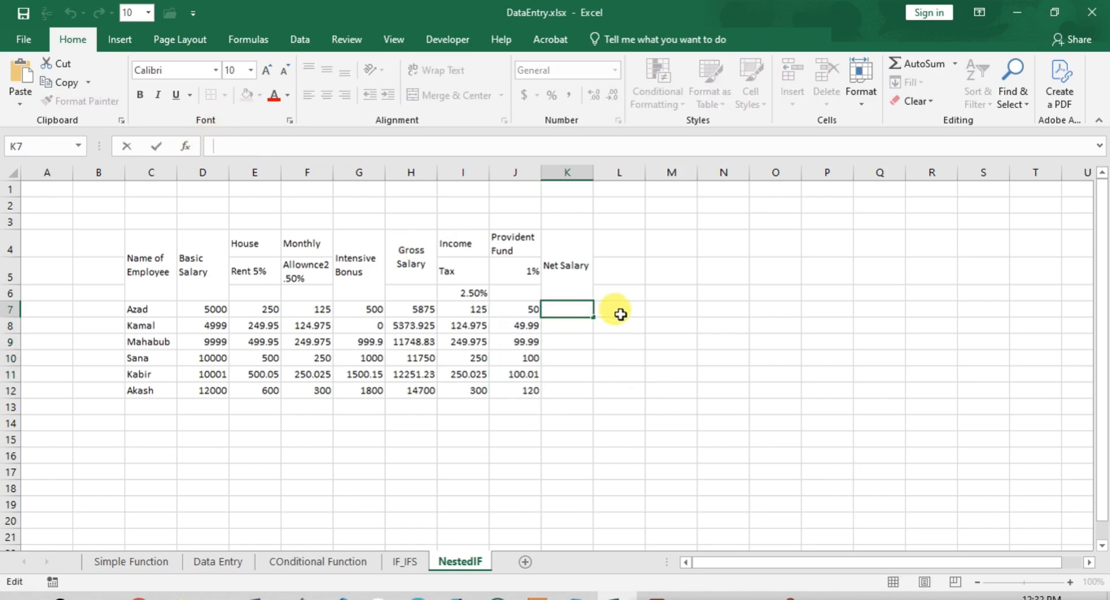
text(=gr)
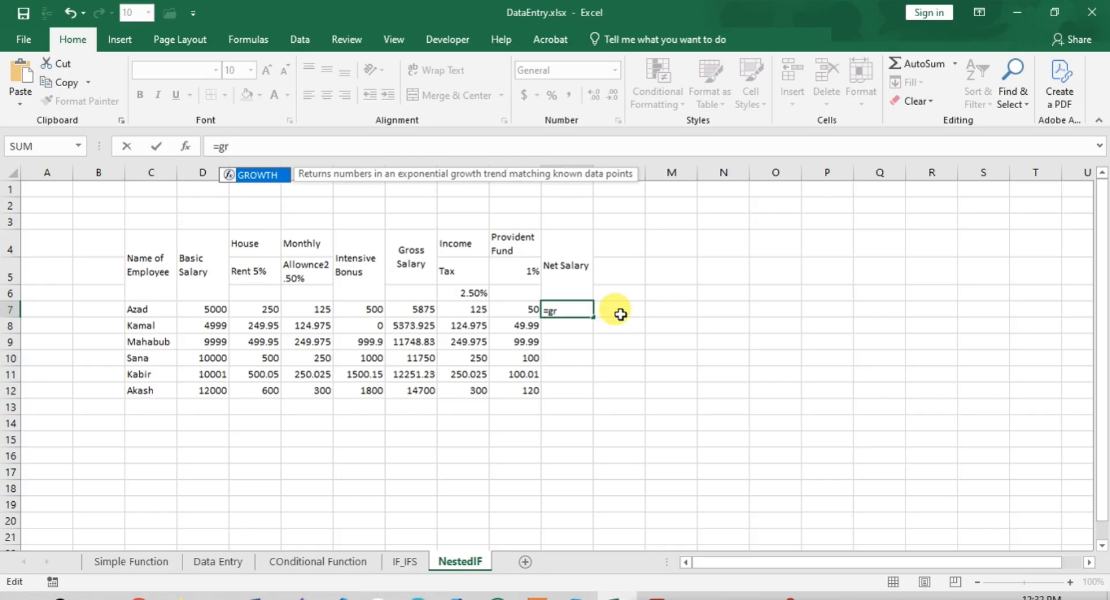
key(BackSpace)
key(BackSpace)
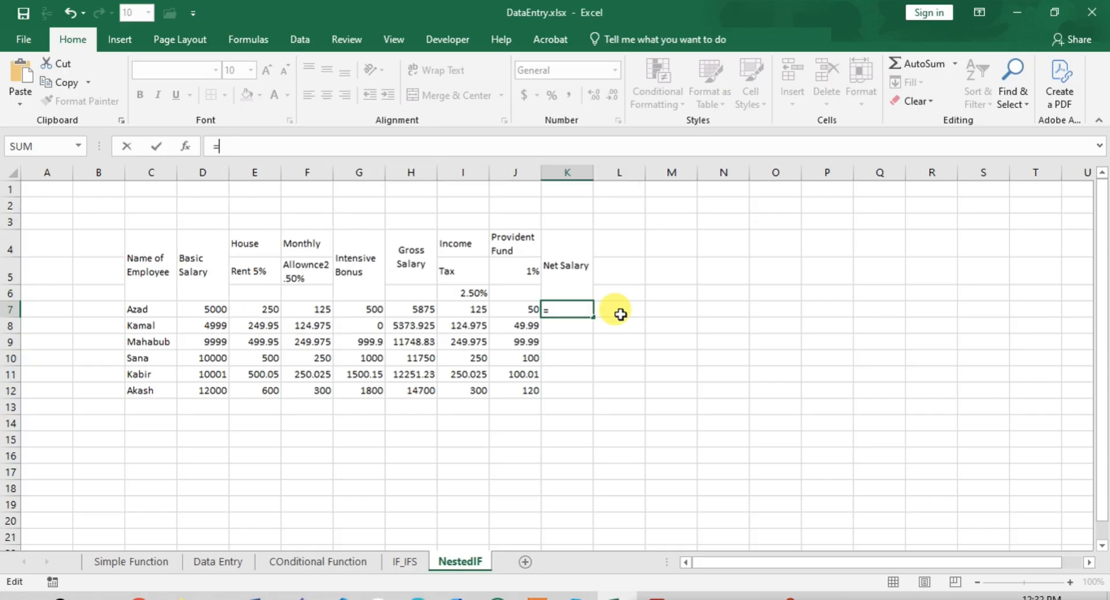
click(412, 310)
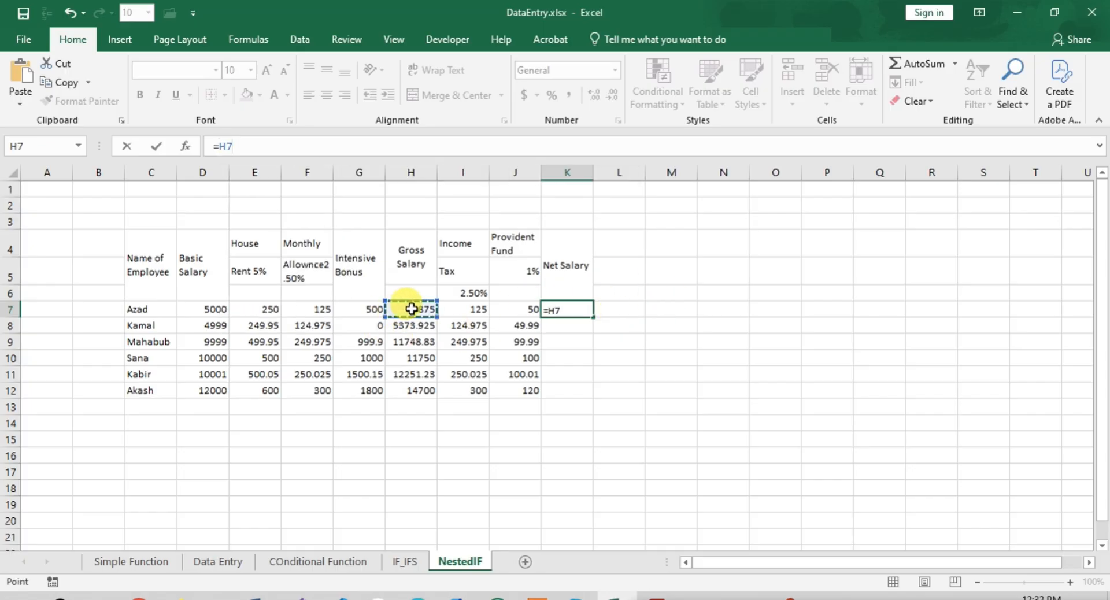
- Complete the Net Salary formula by subtracting SUM(I7:J7) and fill it down to K12
text(-sum)
key(Tab)
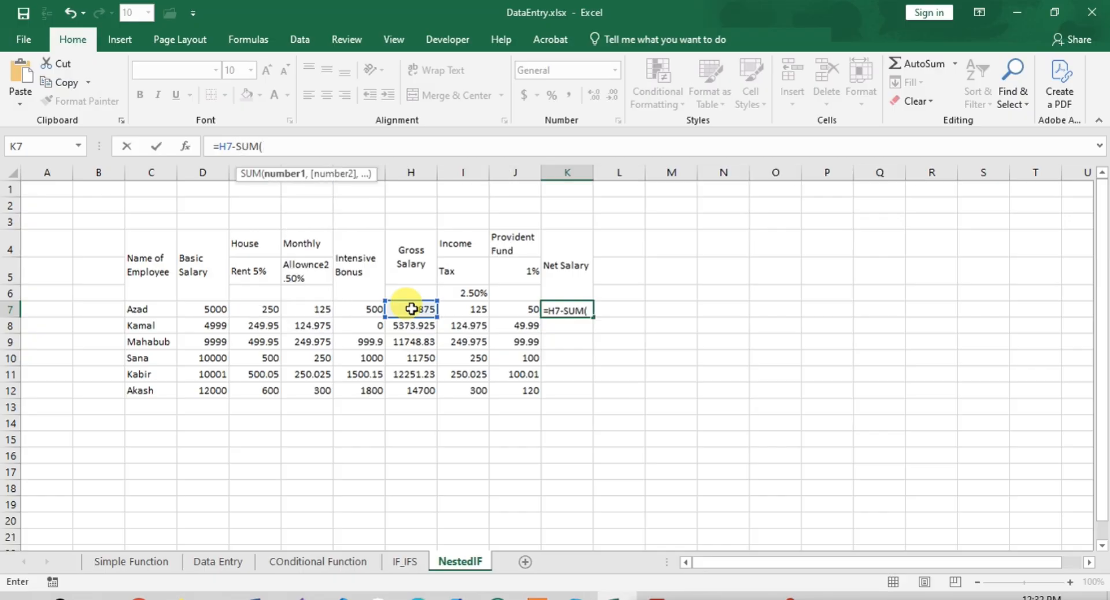
click(457, 312)
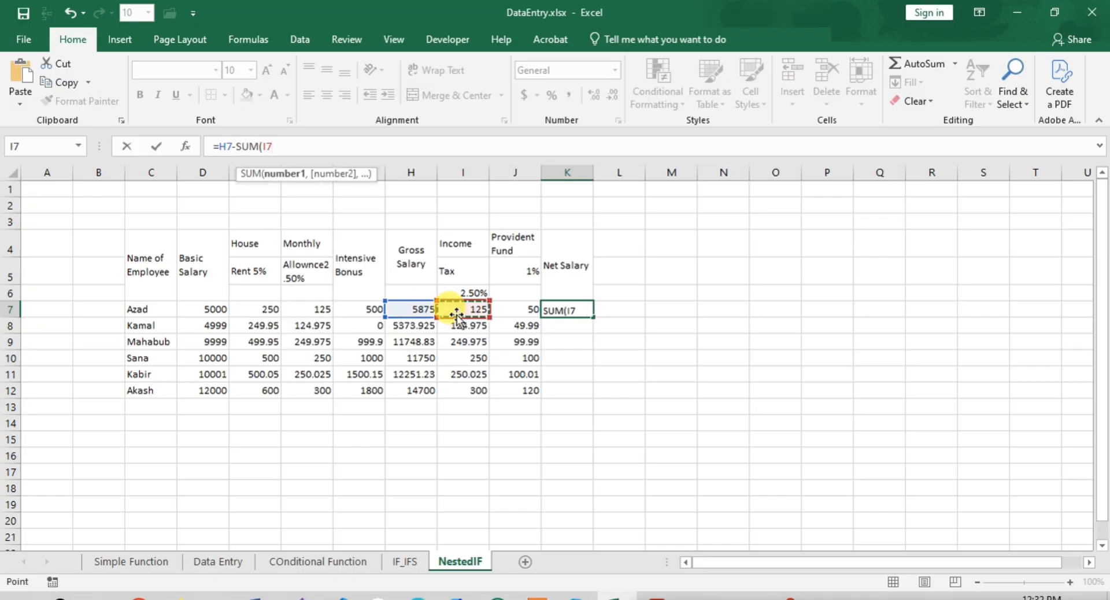
drag(469, 309, 514, 307)
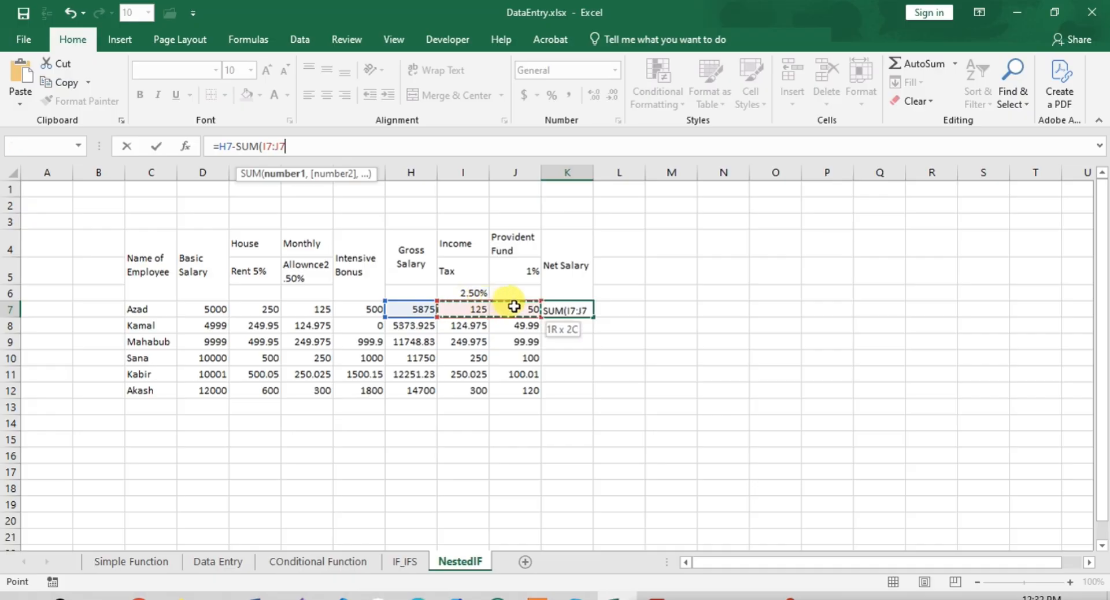
text())
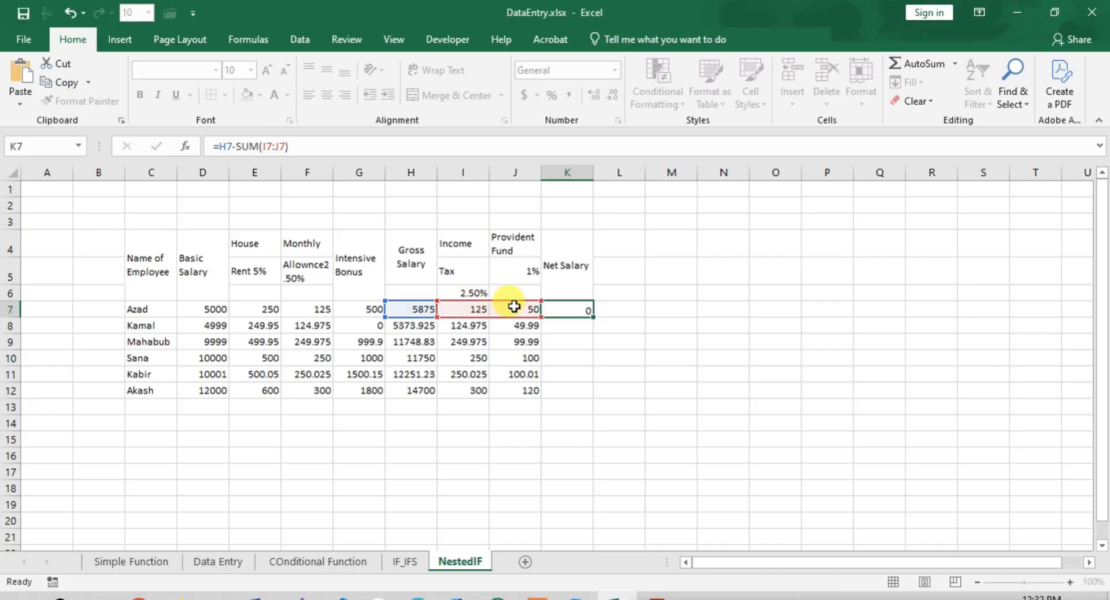
key(Return)
click(564, 309)
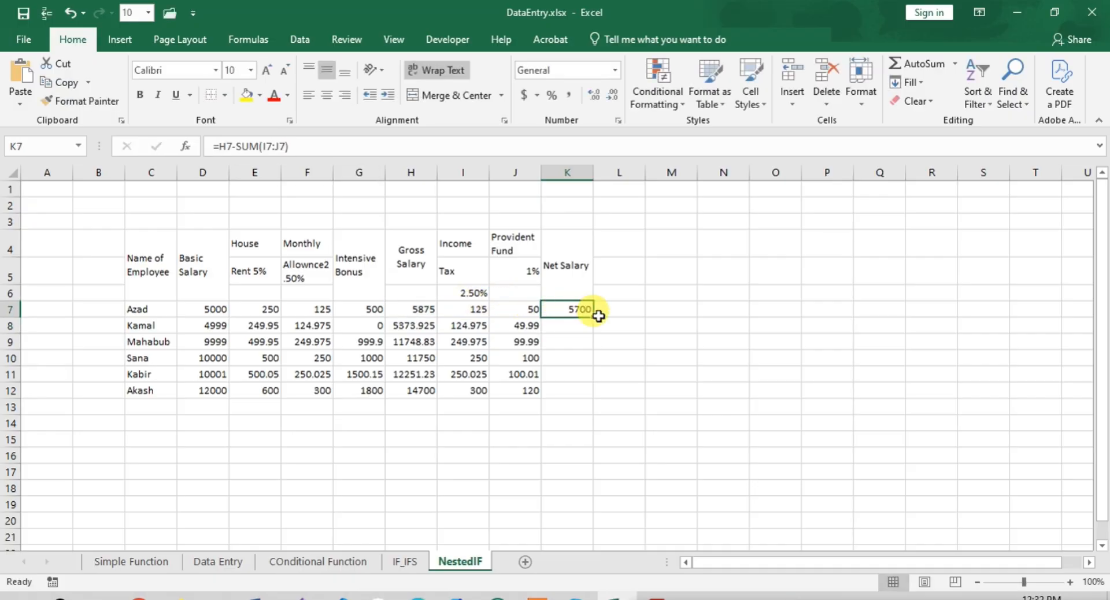
drag(592, 318, 599, 393)
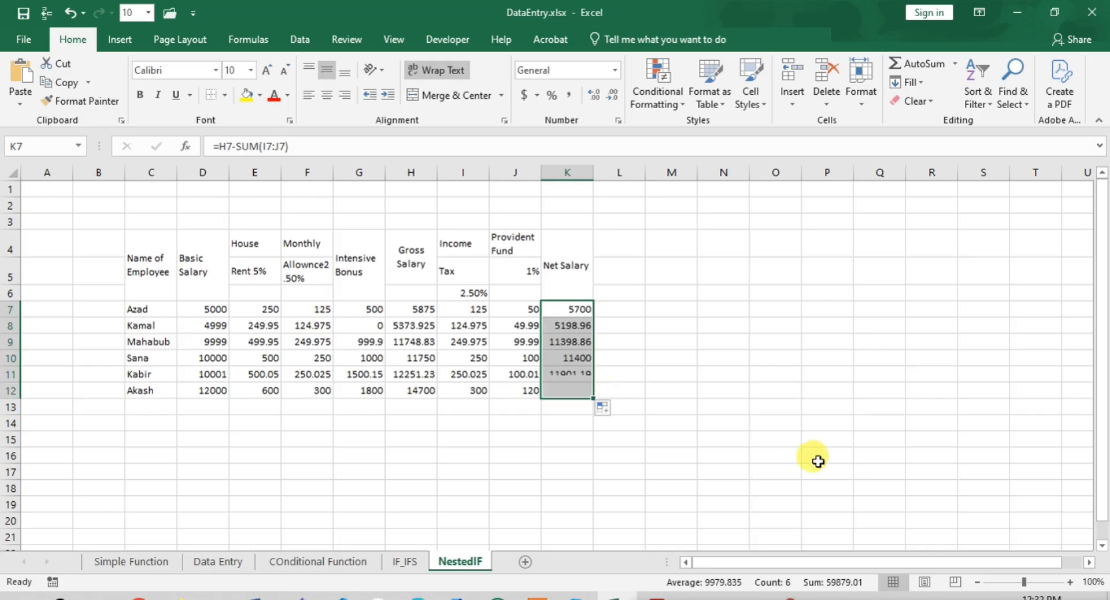
- Review the Net Salary formula in cell K7 and the cells it references
click(568, 308)
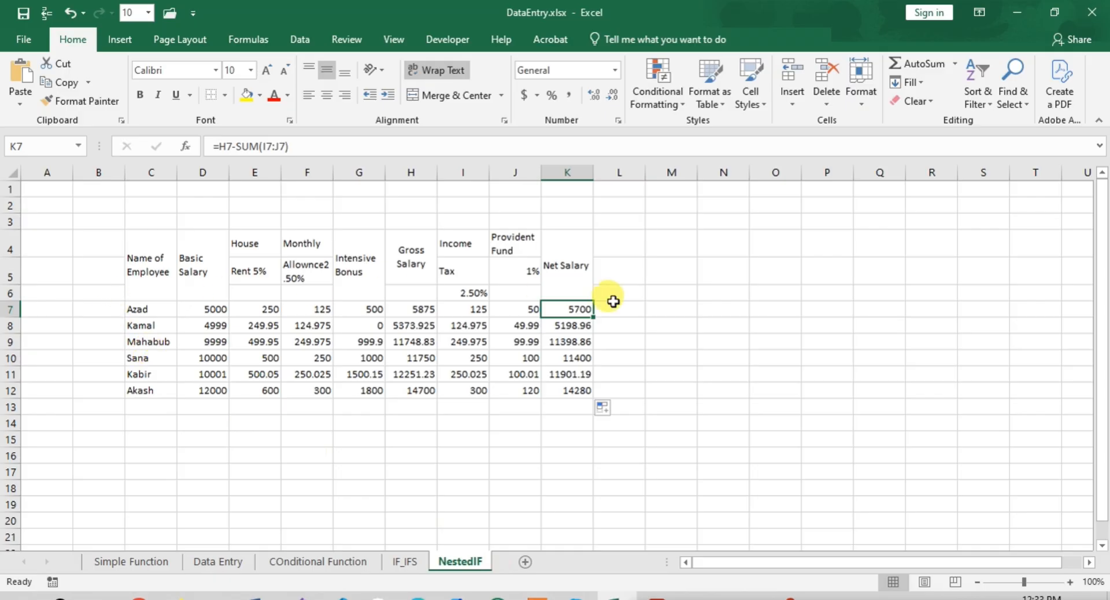
click(343, 141)
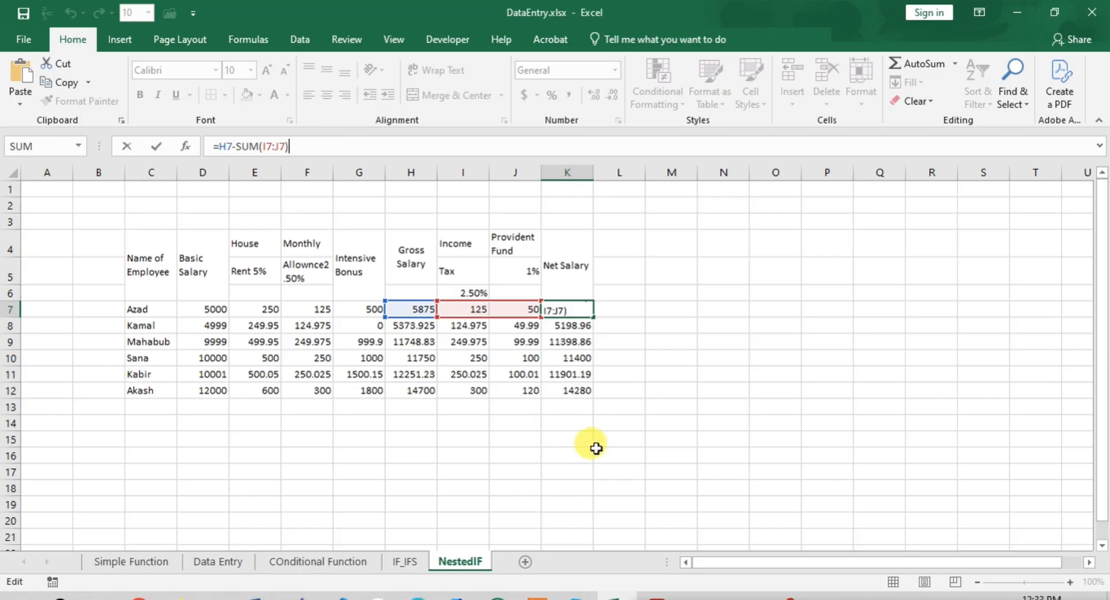
click(790, 599)
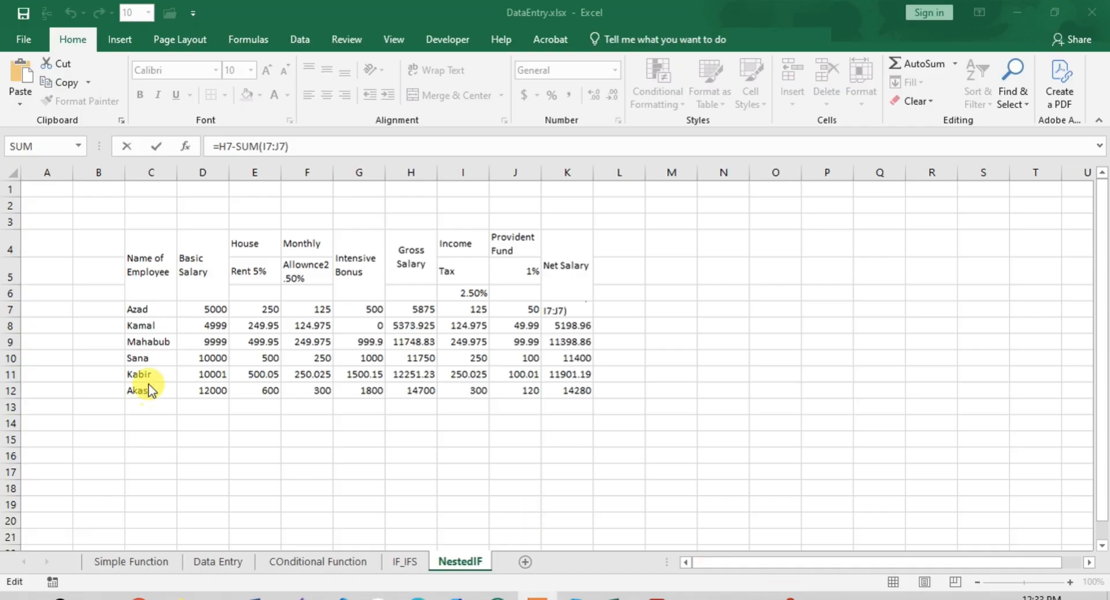
click(247, 245)
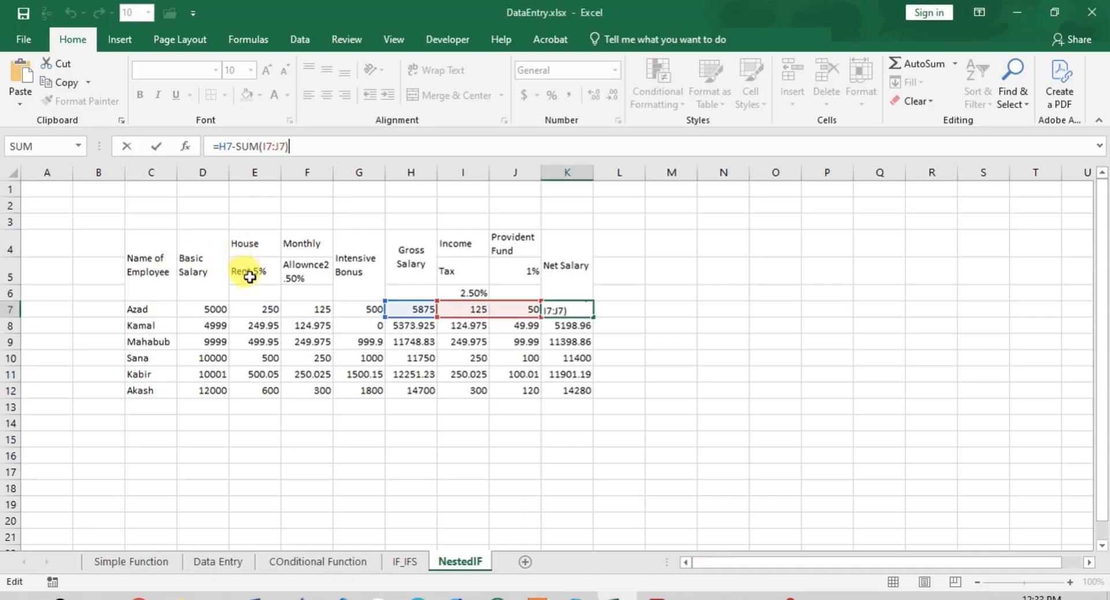
- Move the text "Rent 5%" from cell E5 to the end of the "House" header in cell E4
click(251, 278)
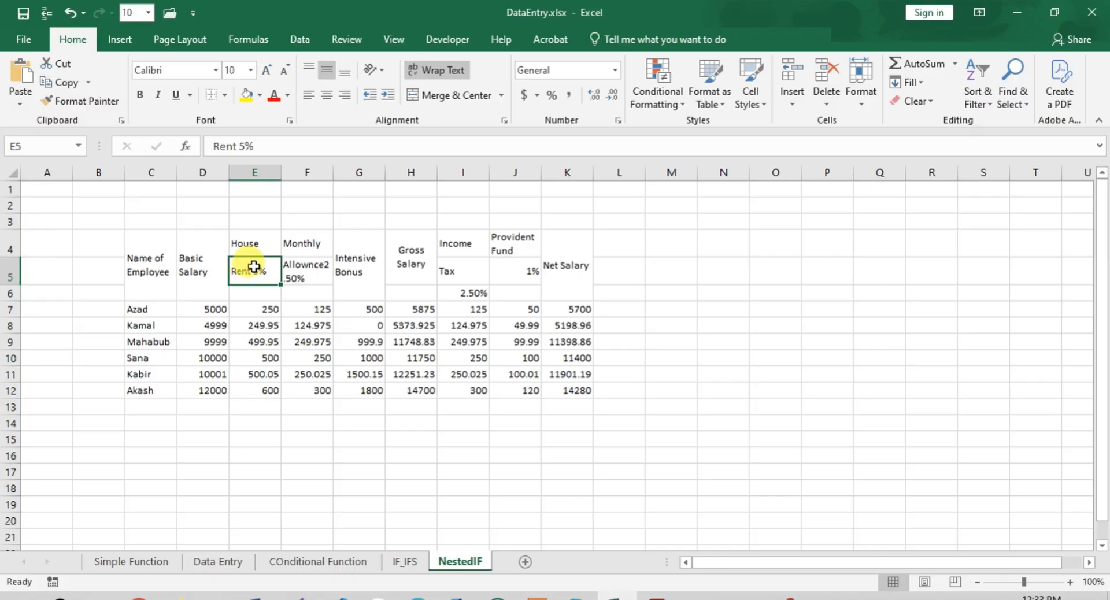
double_click(243, 272)
triple_click(248, 273)
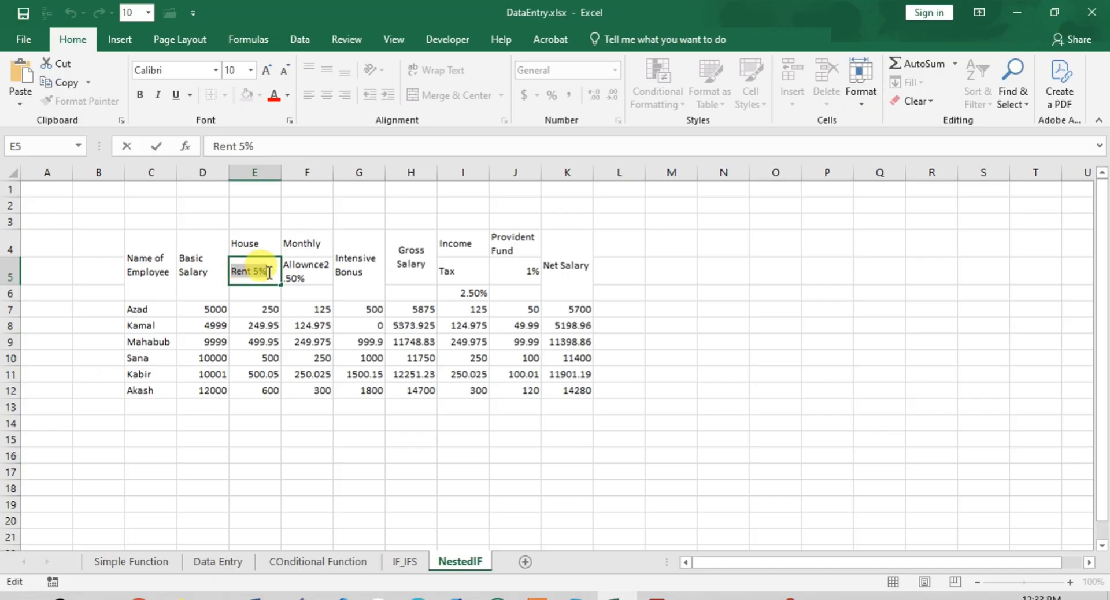
key(ctrl+x)
click(265, 244)
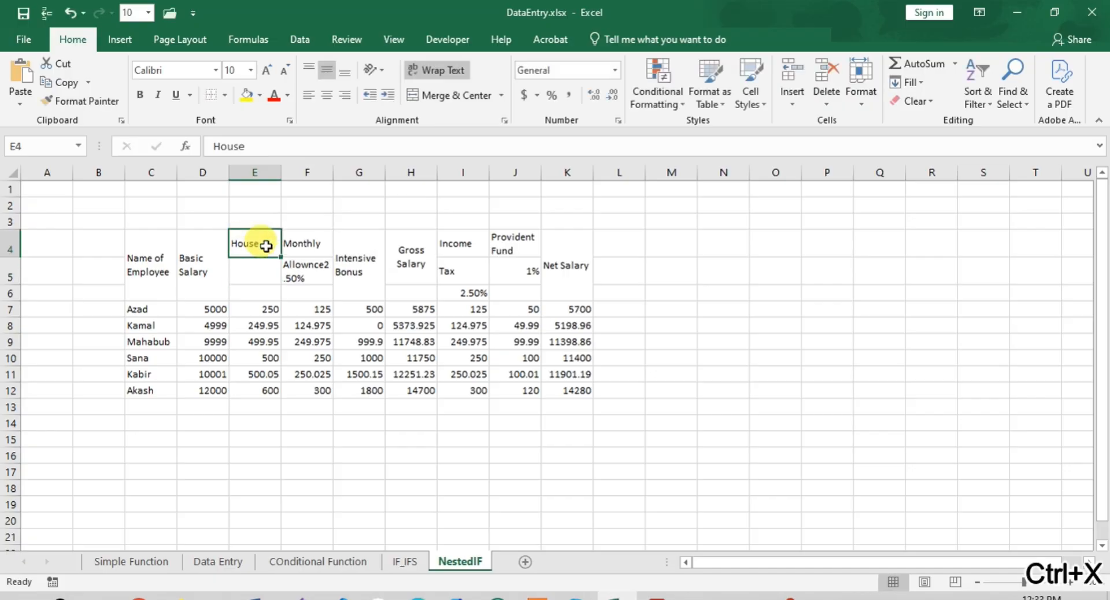
double_click(265, 244)
click(298, 142)
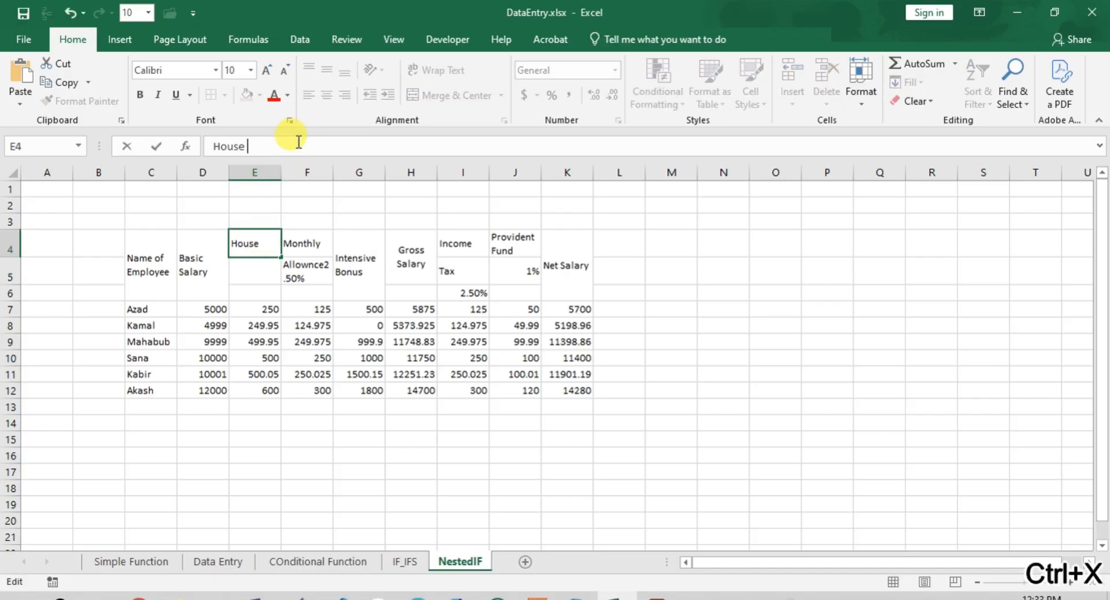
key(ctrl+v)
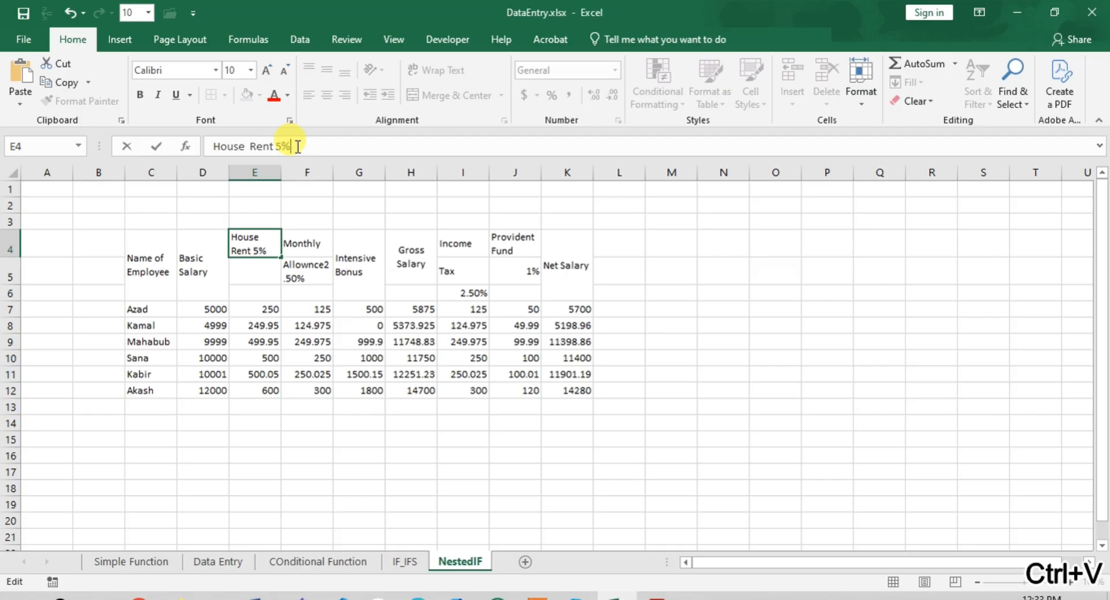
- Merge and center cells E4:E6 for the "House Rent 5%" header
click(259, 255)
drag(254, 267, 253, 278)
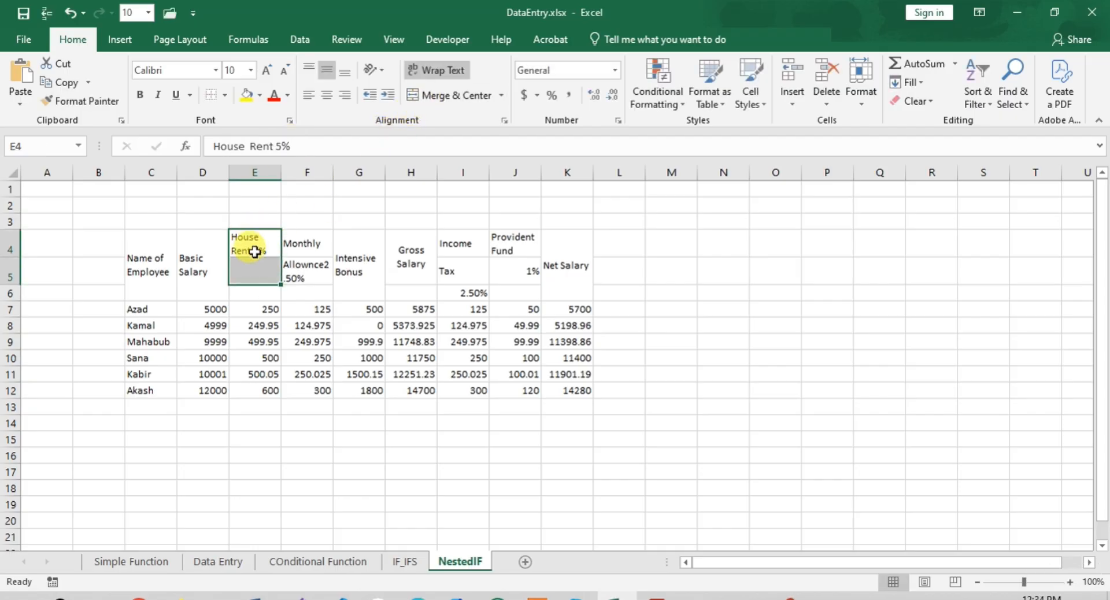
drag(254, 252, 254, 292)
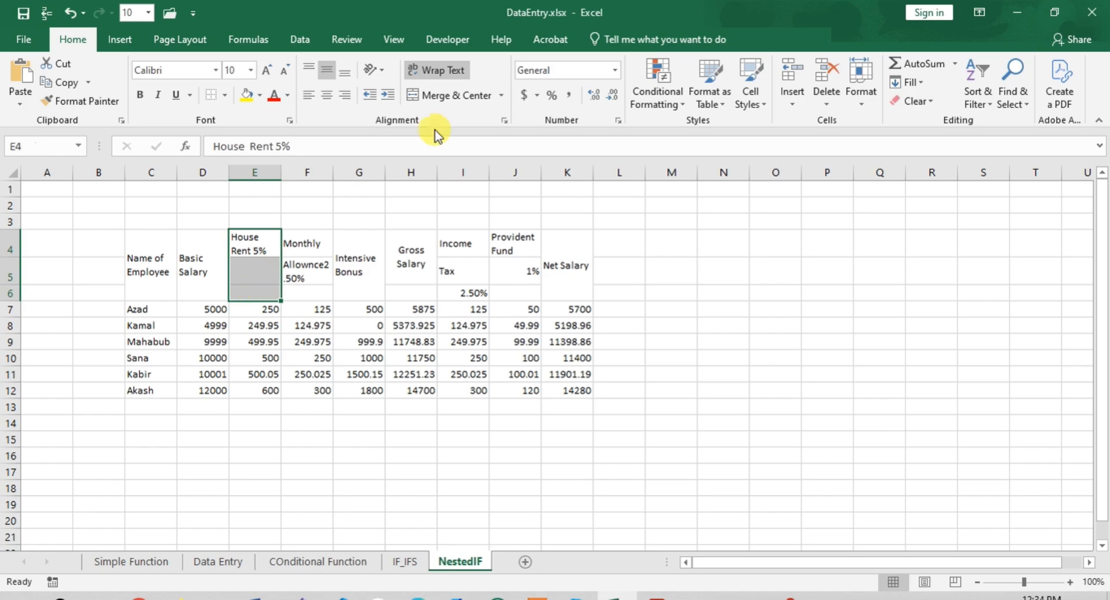
click(445, 93)
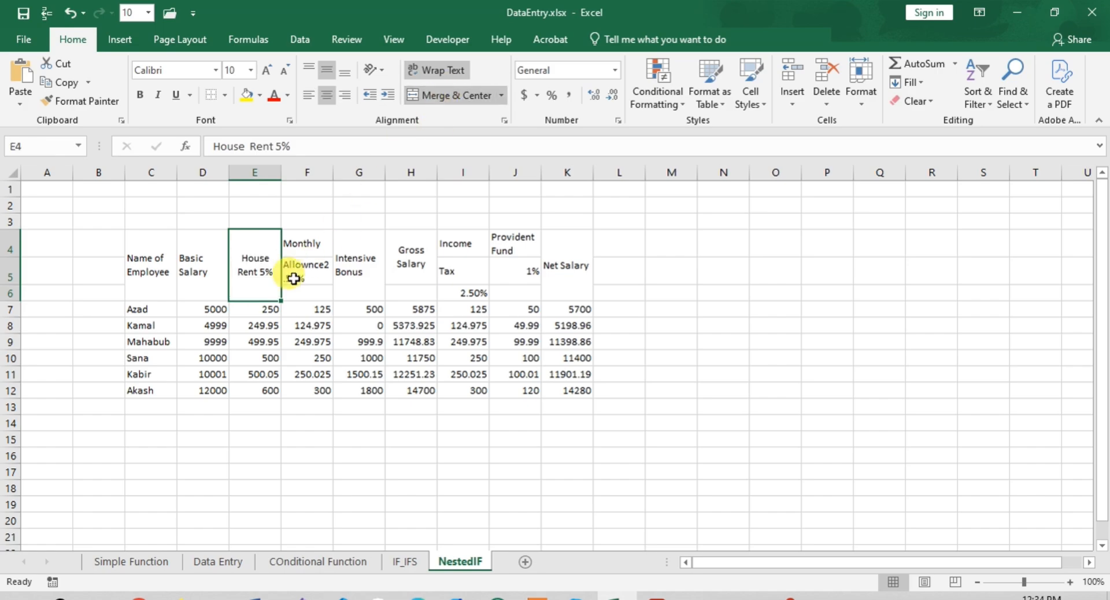
- Move the text "Allownce2.50%" from cell F5 to the end of the "Monthly" header in cell F4
click(298, 249)
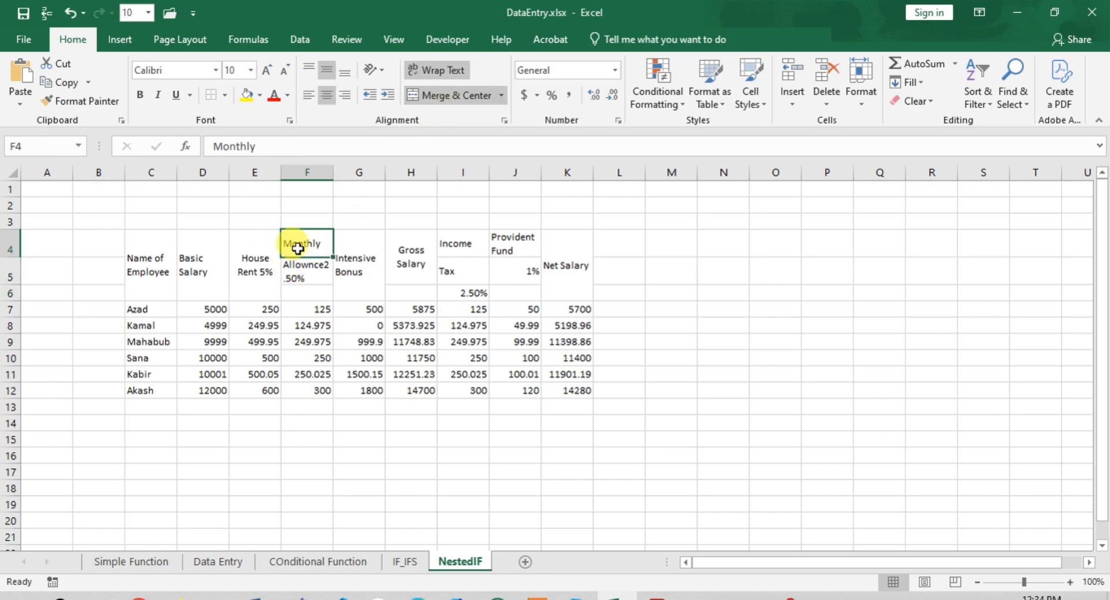
drag(298, 248, 284, 269)
double_click(301, 272)
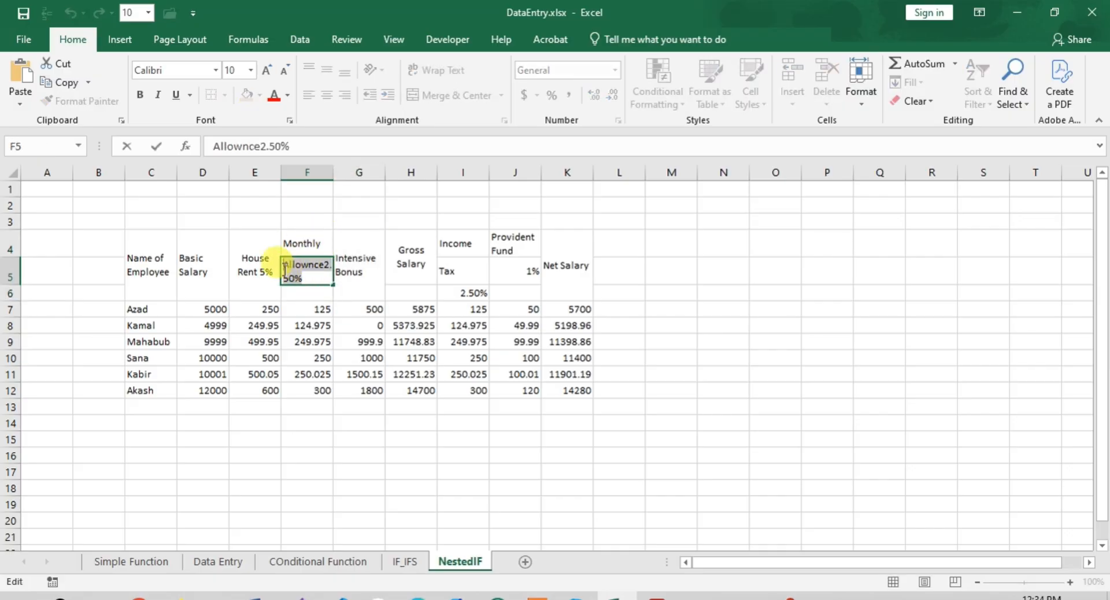
key(ctrl+x)
click(302, 243)
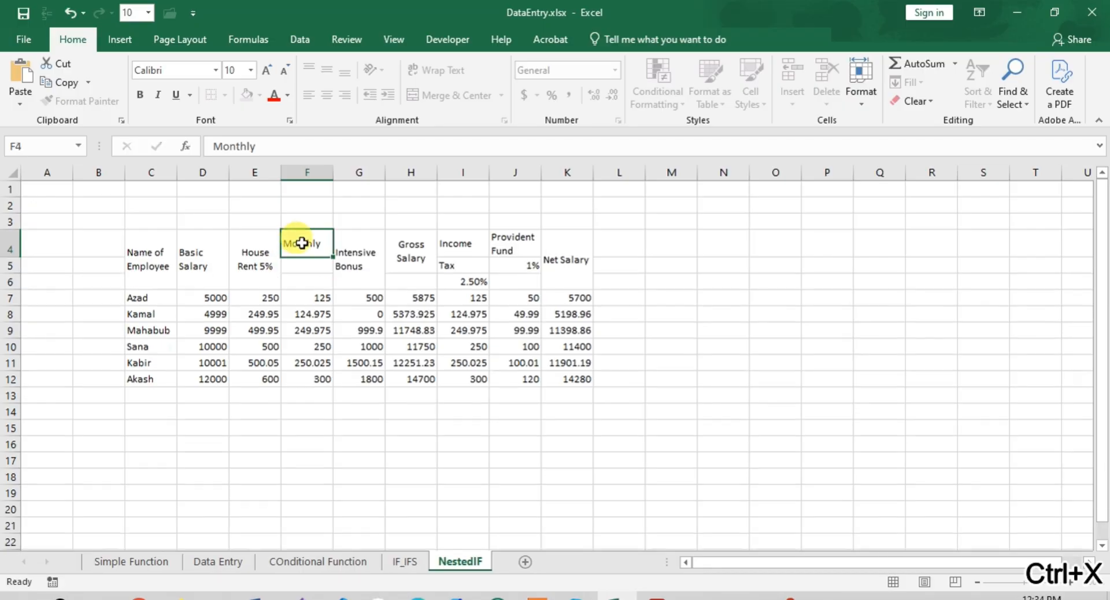
double_click(326, 244)
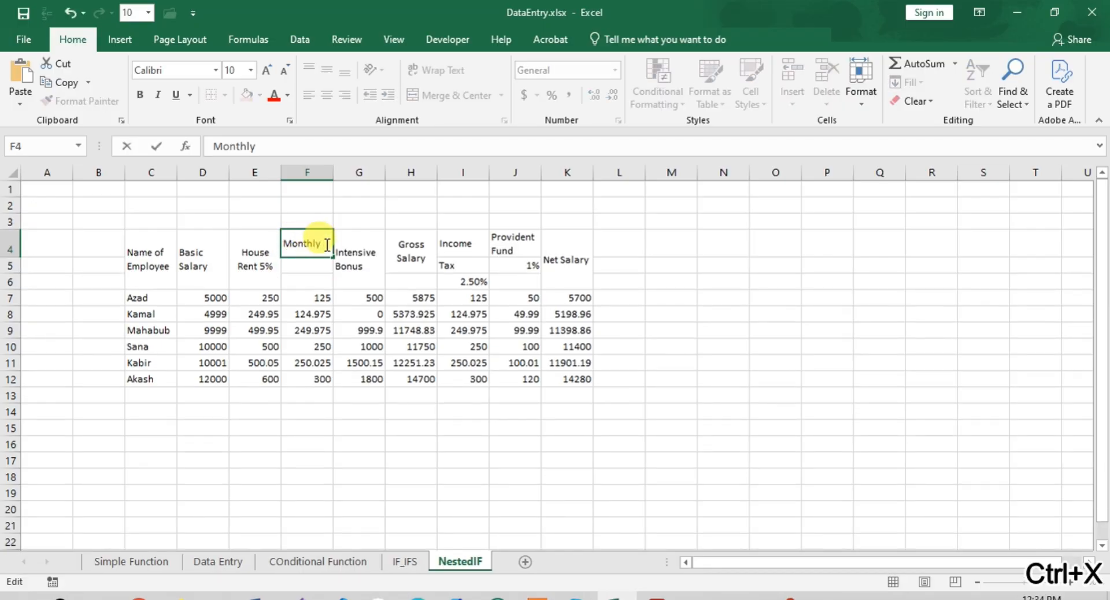
key(ctrl+v)
click(312, 282)
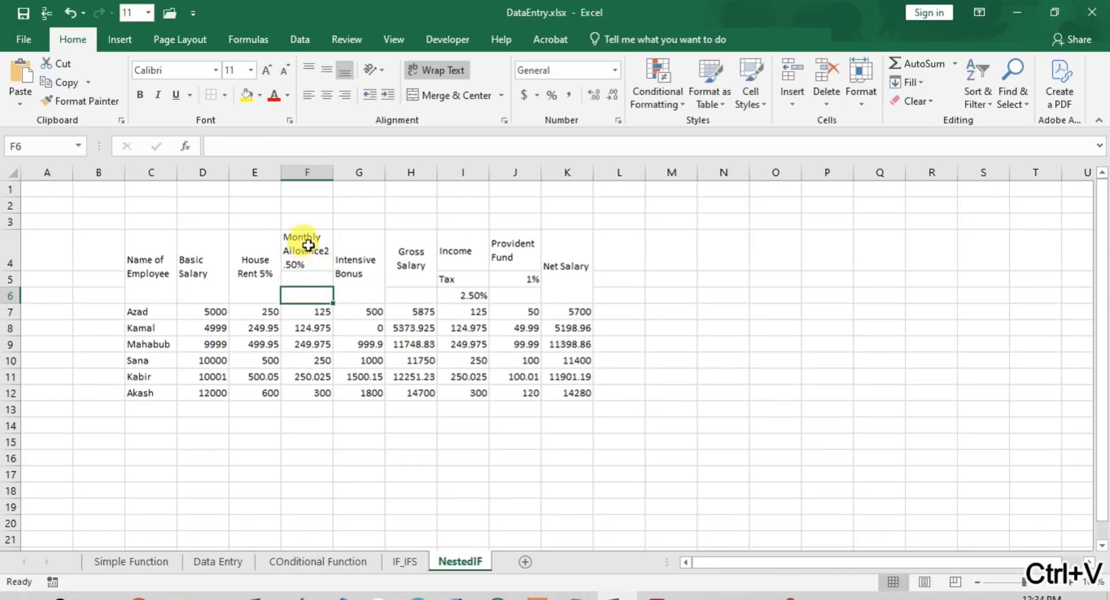
- Merge and center F4:F6 for the monthly allowance header and H4:H6 for the Gross Salary header
drag(309, 246, 308, 295)
click(443, 98)
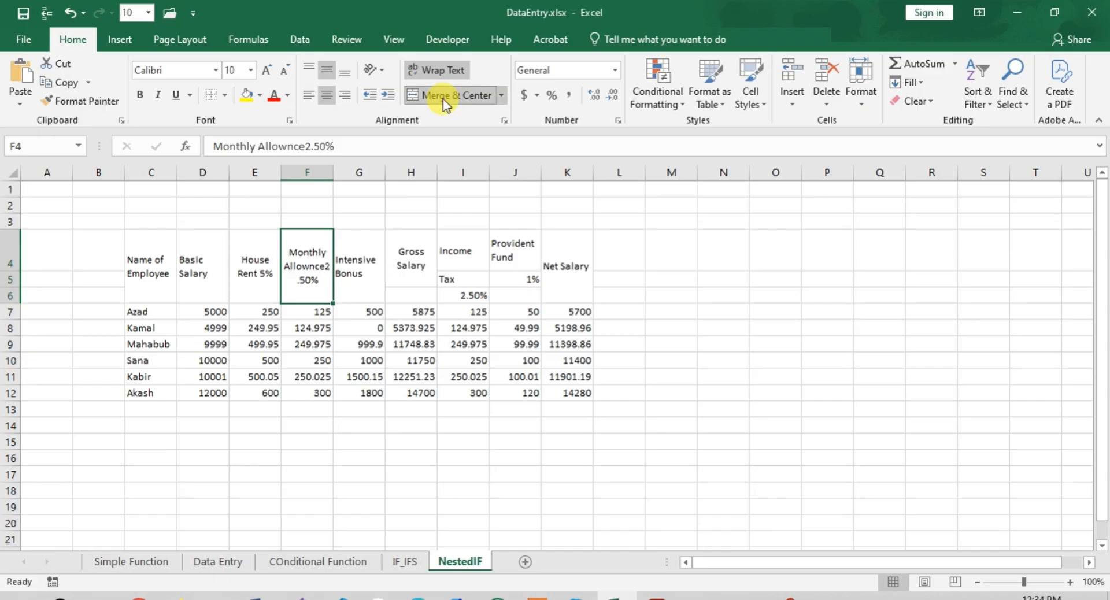
click(362, 275)
click(403, 263)
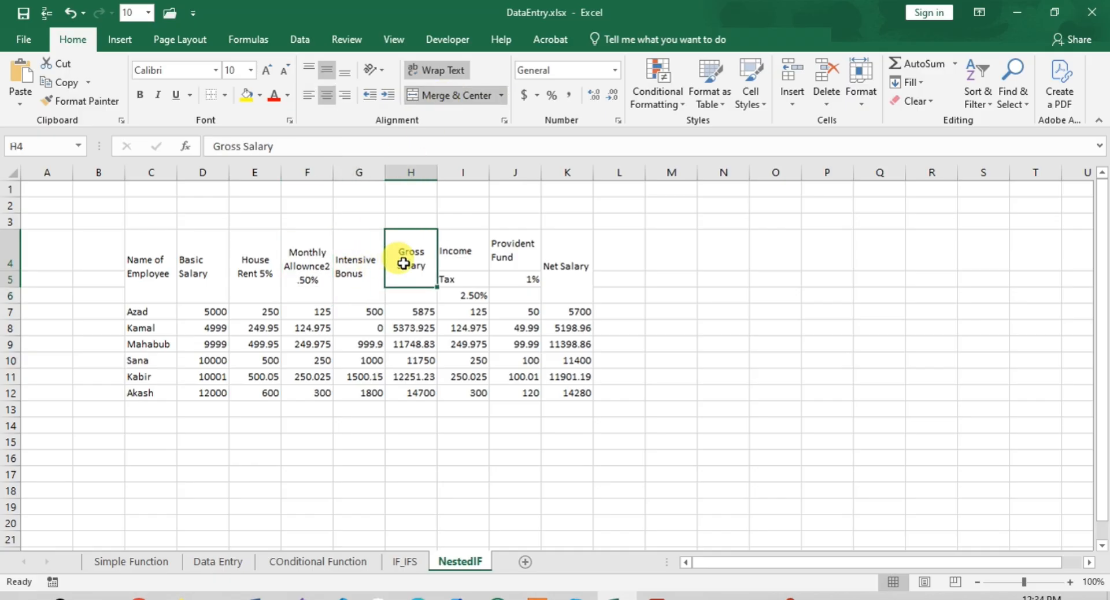
drag(409, 241, 408, 294)
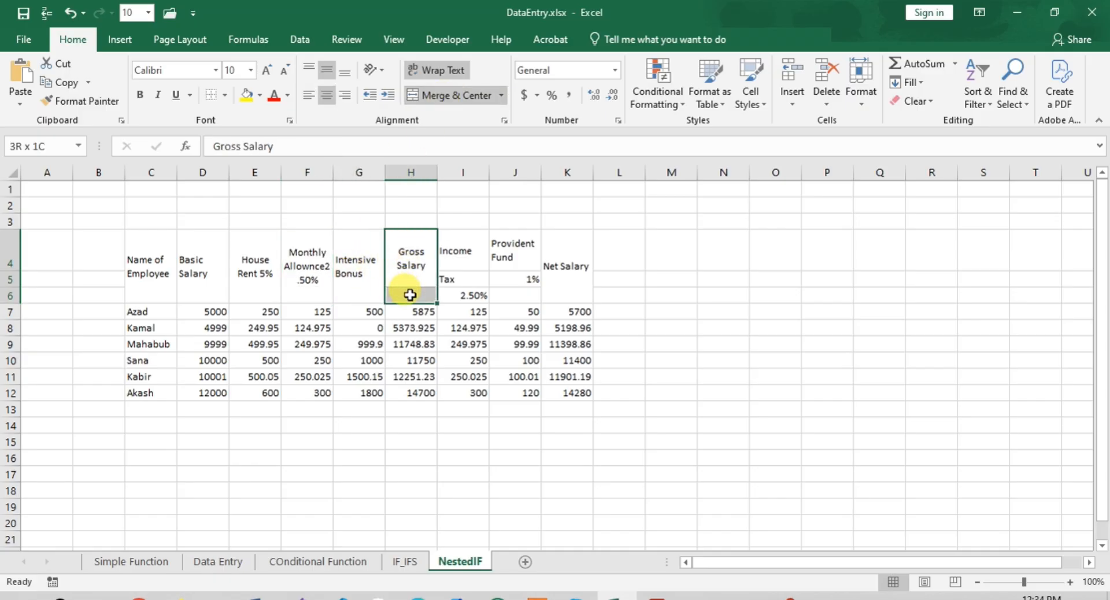
click(483, 98)
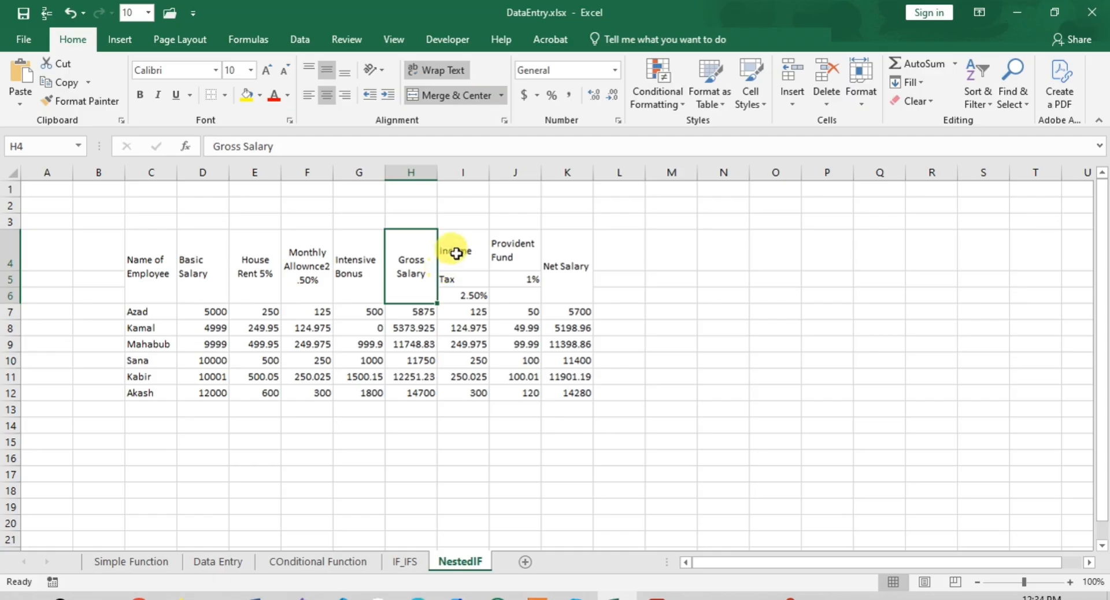
- Move the text "Tax" from cell I5 to the end of the "Income" header in cell I4
drag(456, 253, 440, 280)
double_click(464, 280)
key(ctrl+x)
click(471, 251)
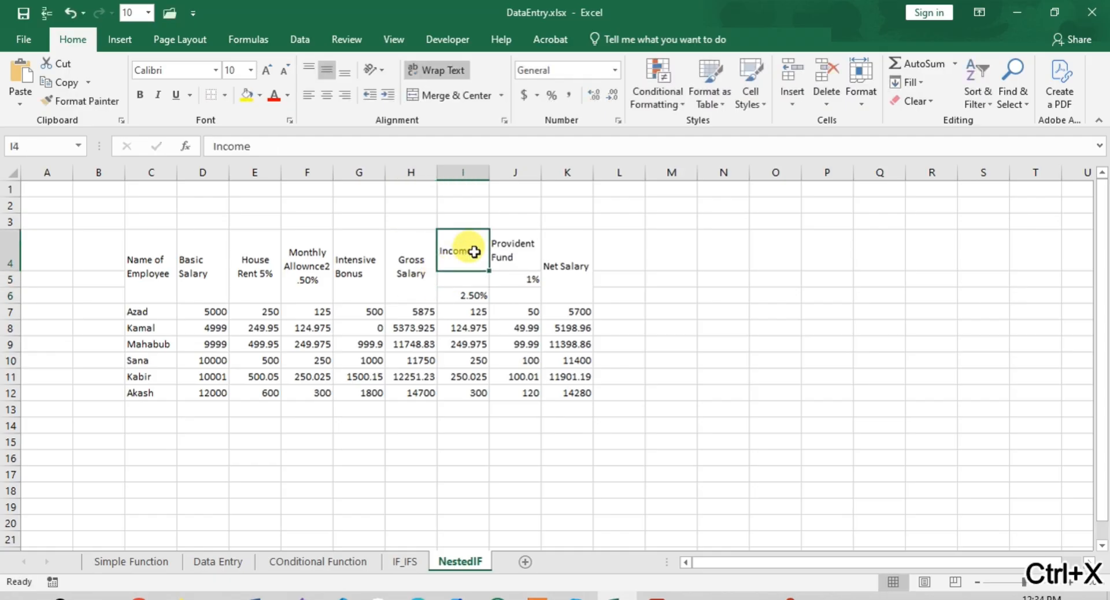
double_click(480, 251)
key(ctrl+v)
click(456, 260)
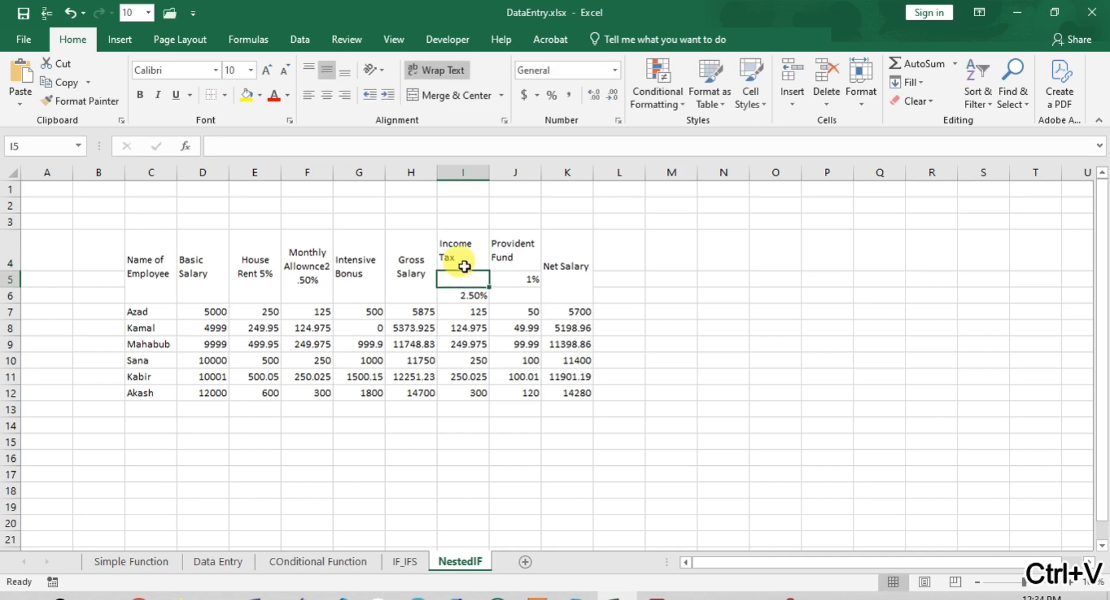
- Move the rate from I6 into I4 so the header reads "Income Tax(2.50%)", and merge and center I4:I6
drag(458, 248, 462, 292)
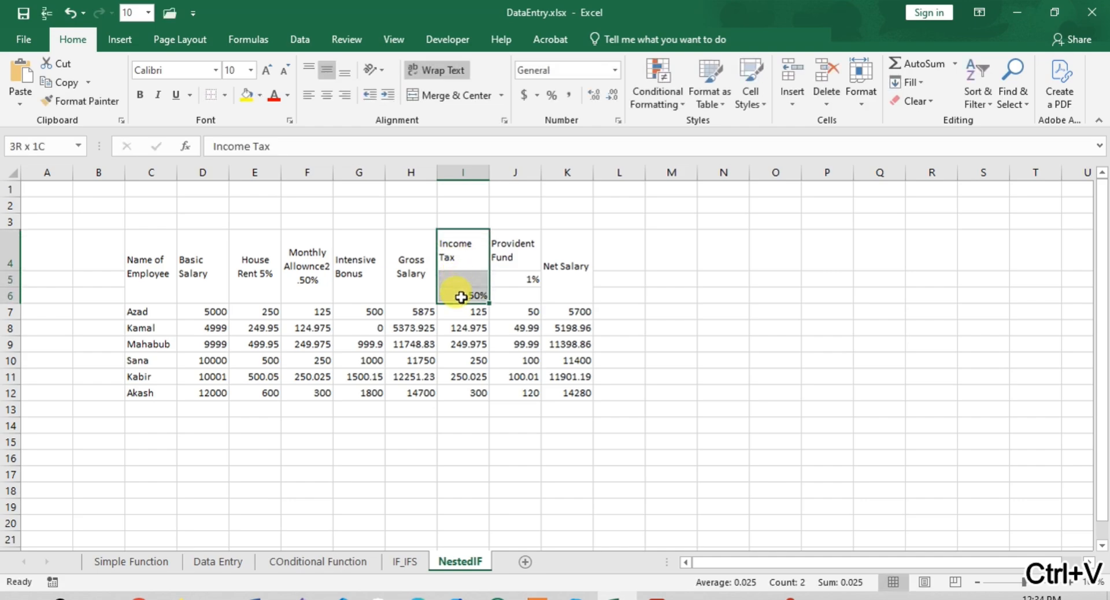
click(460, 295)
double_click(460, 294)
double_click(461, 295)
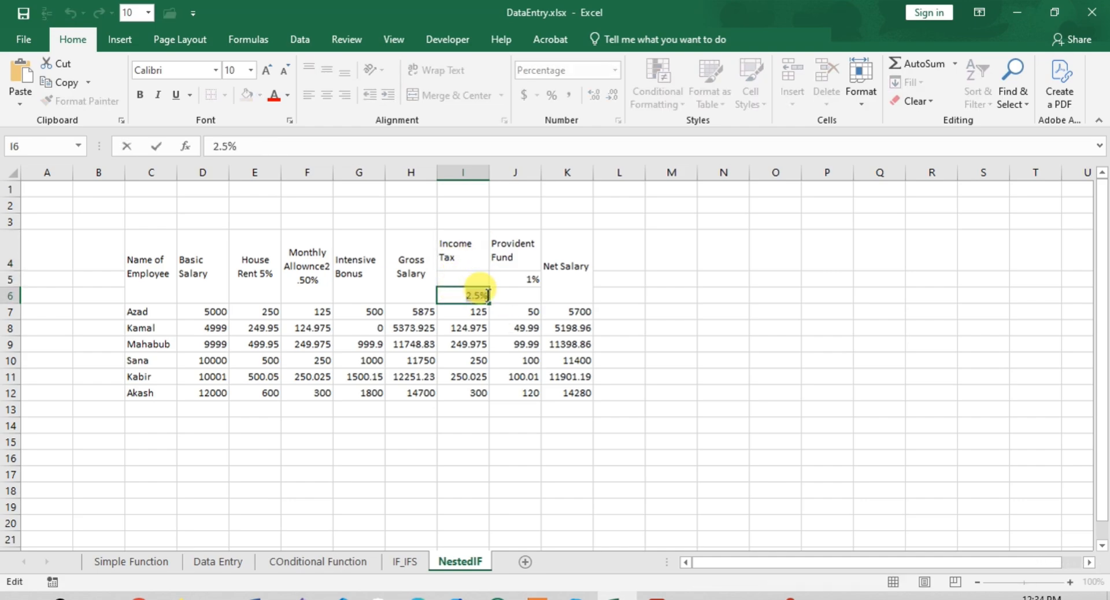
key(ctrl+x)
double_click(468, 255)
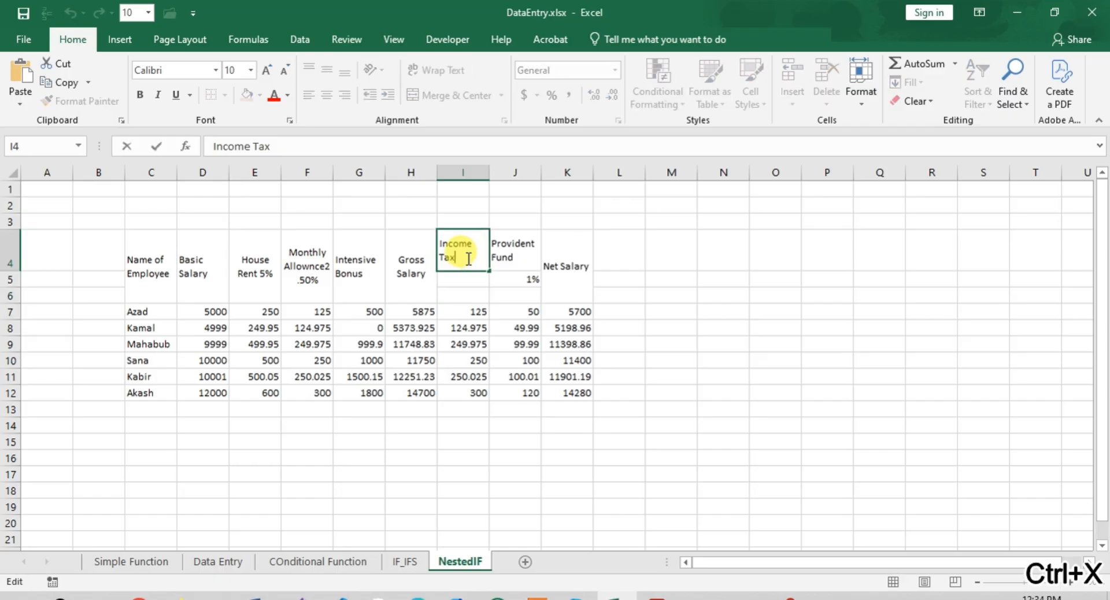
text(()
key(ctrl+v)
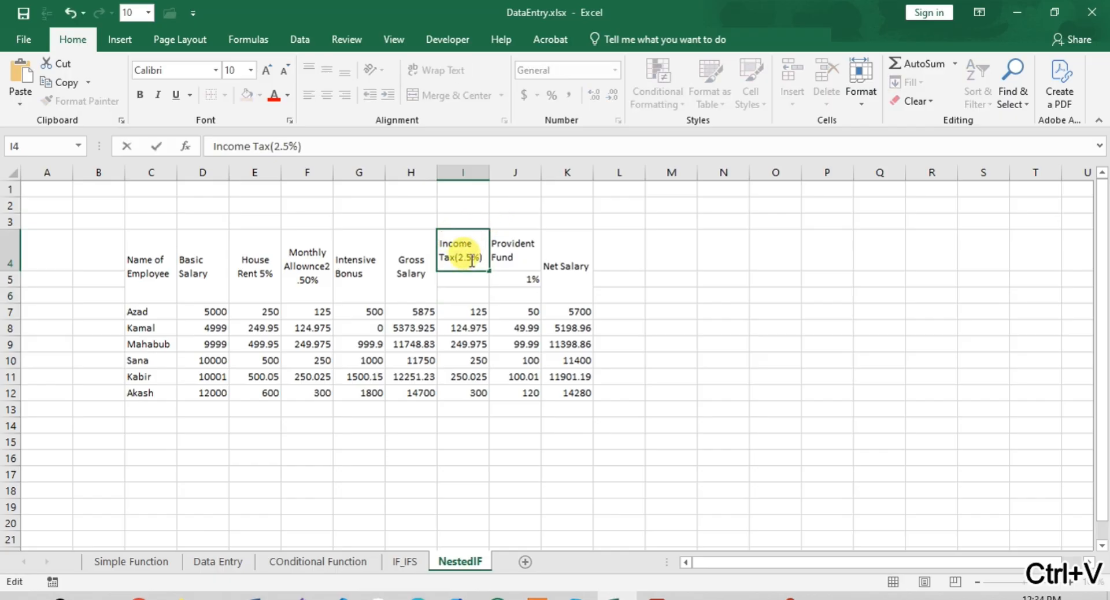
text(0)
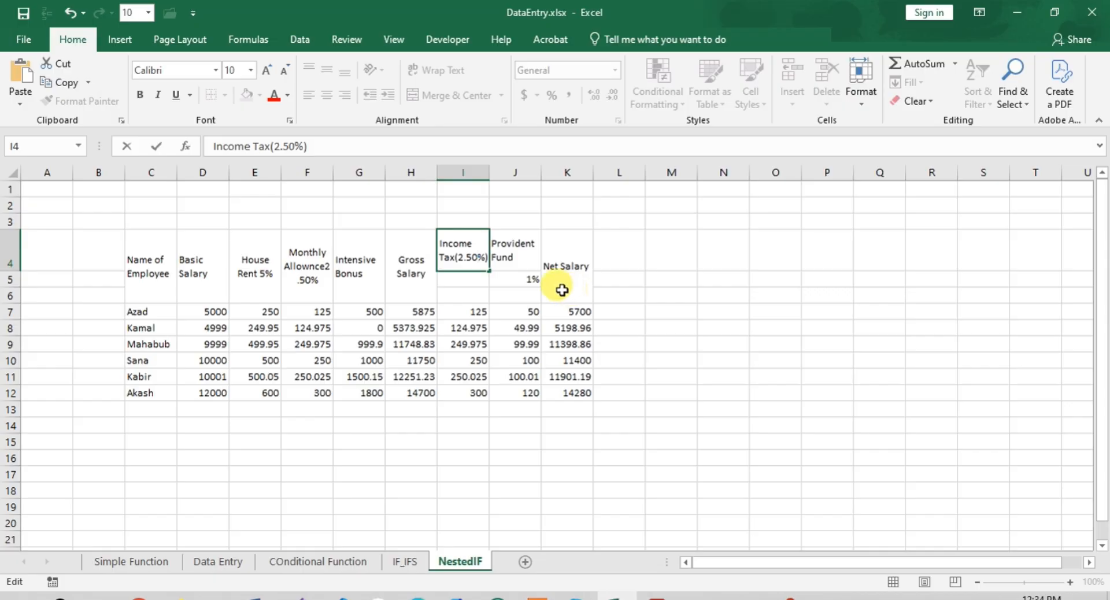
click(477, 207)
drag(465, 248, 461, 293)
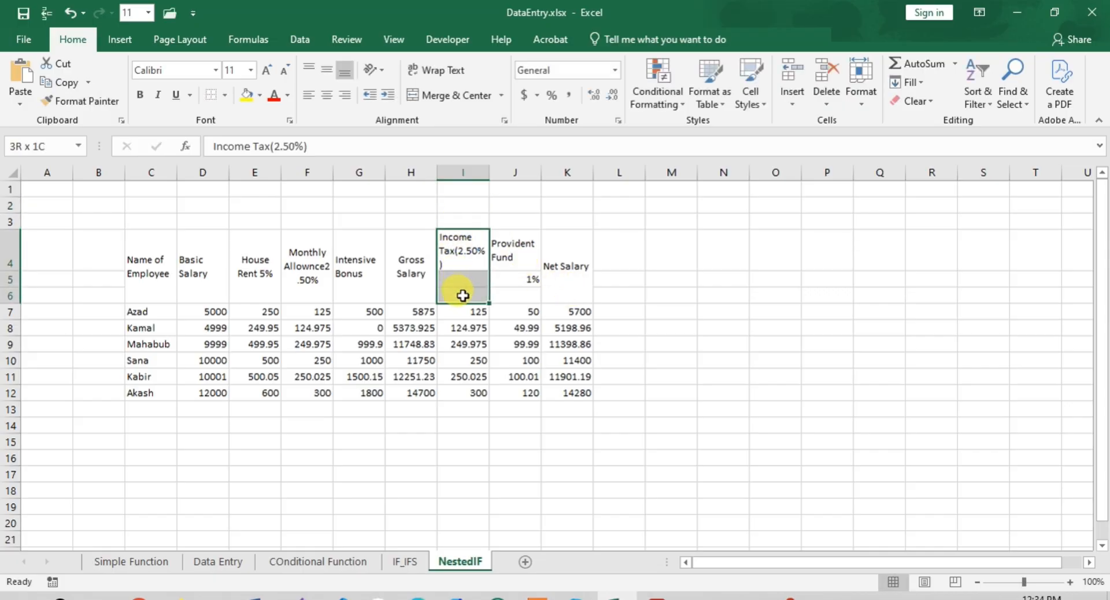
click(443, 95)
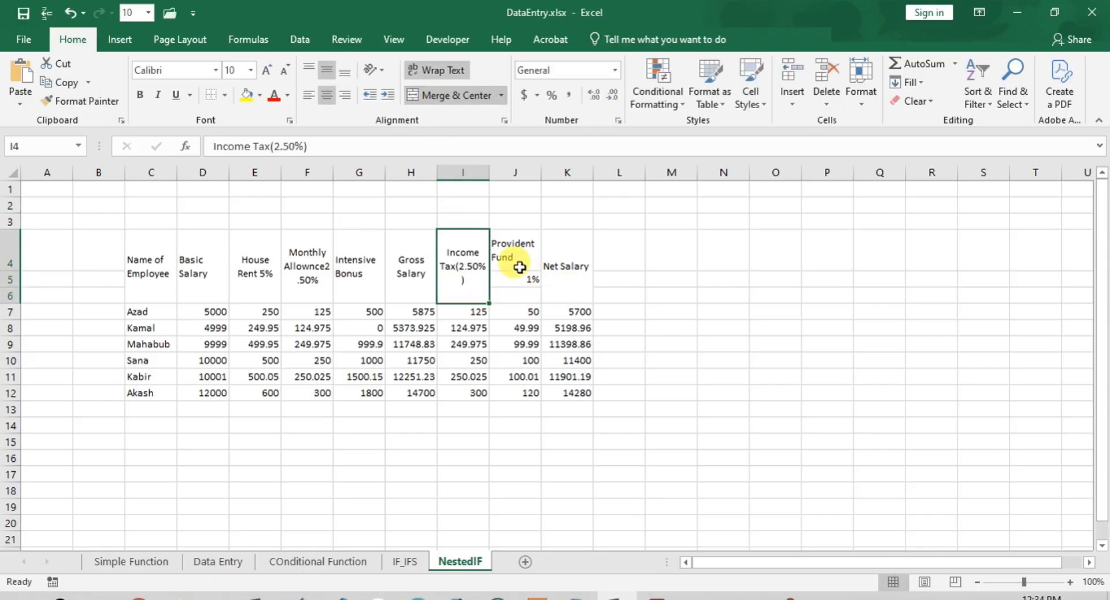
- Append "(1%)" to the "Provident Fund" header in J4 and merge and center J4:J6, keeping only the header text
click(512, 248)
double_click(534, 262)
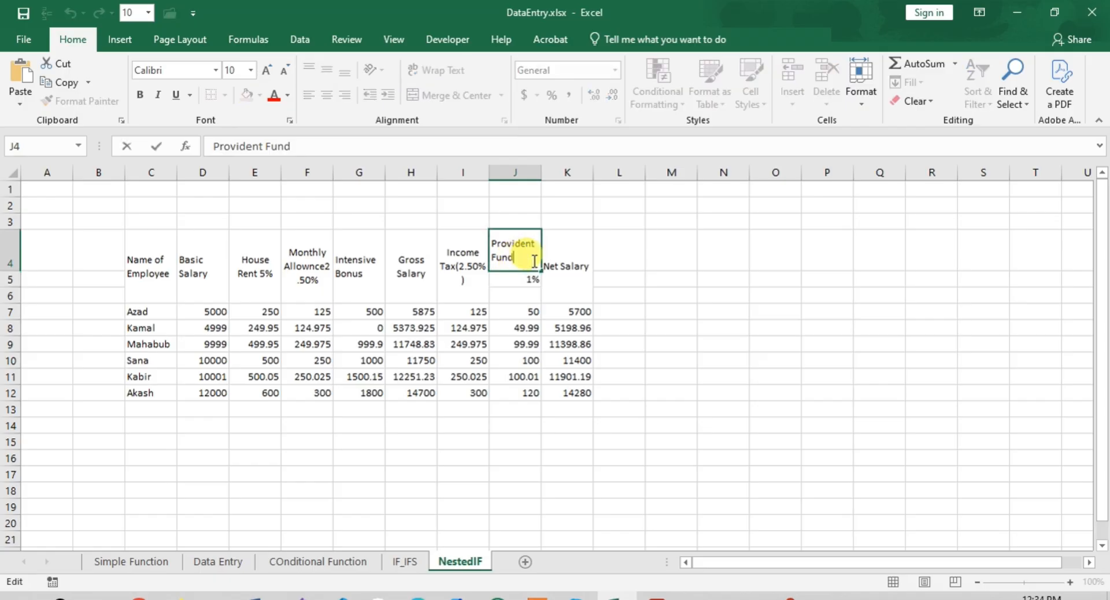
text((1%)
click(587, 243)
drag(508, 248, 513, 293)
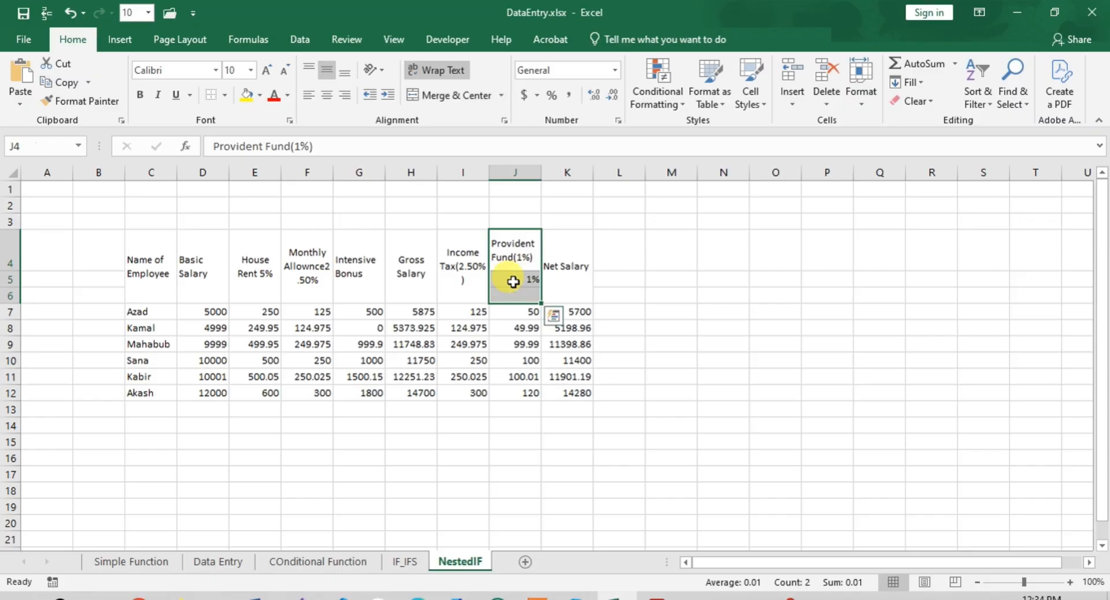
click(434, 96)
click(528, 363)
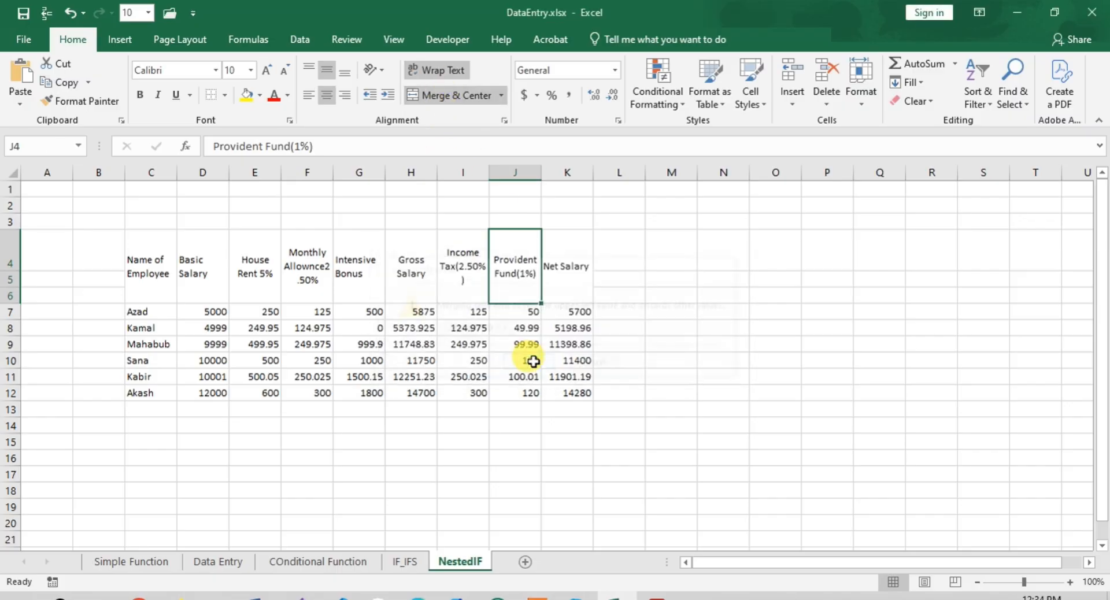
click(689, 327)
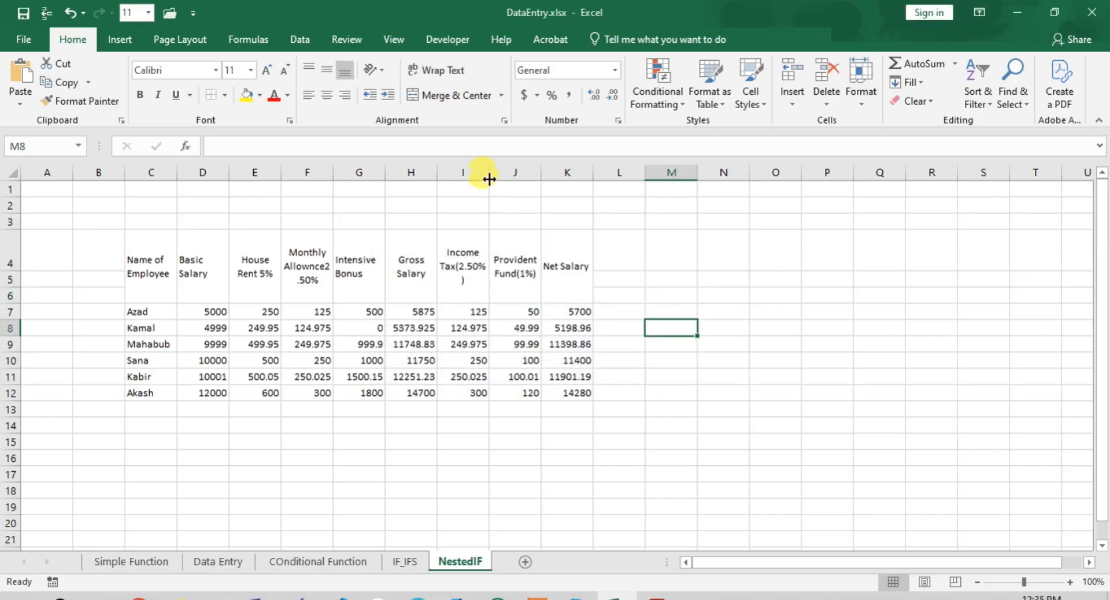
- Make the header cells C4:K6 bold and increase their font size to 12
drag(490, 178, 490, 177)
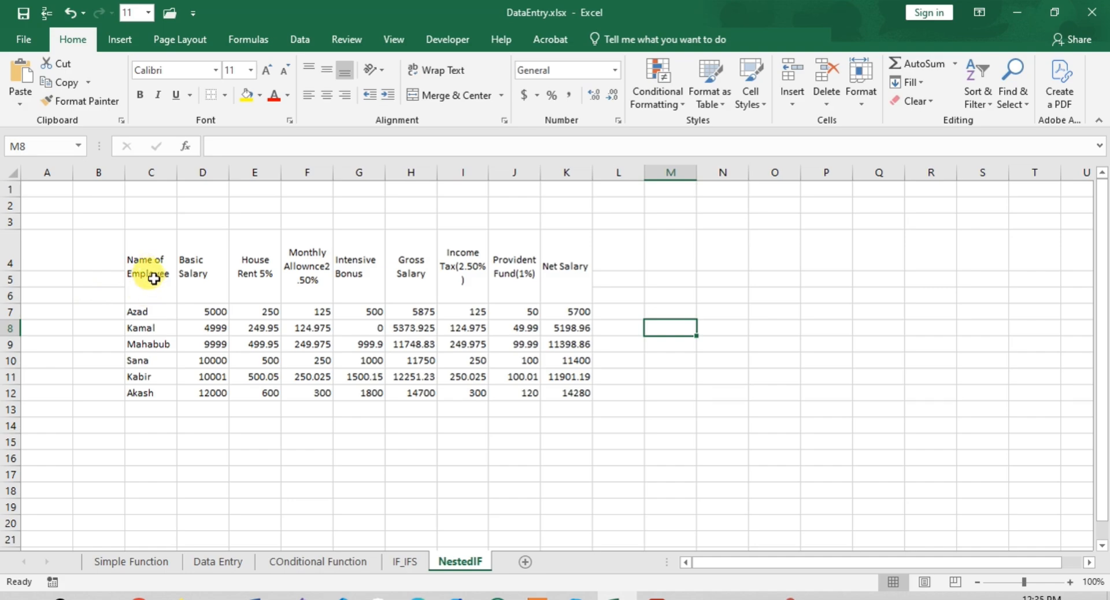
drag(143, 272, 467, 278)
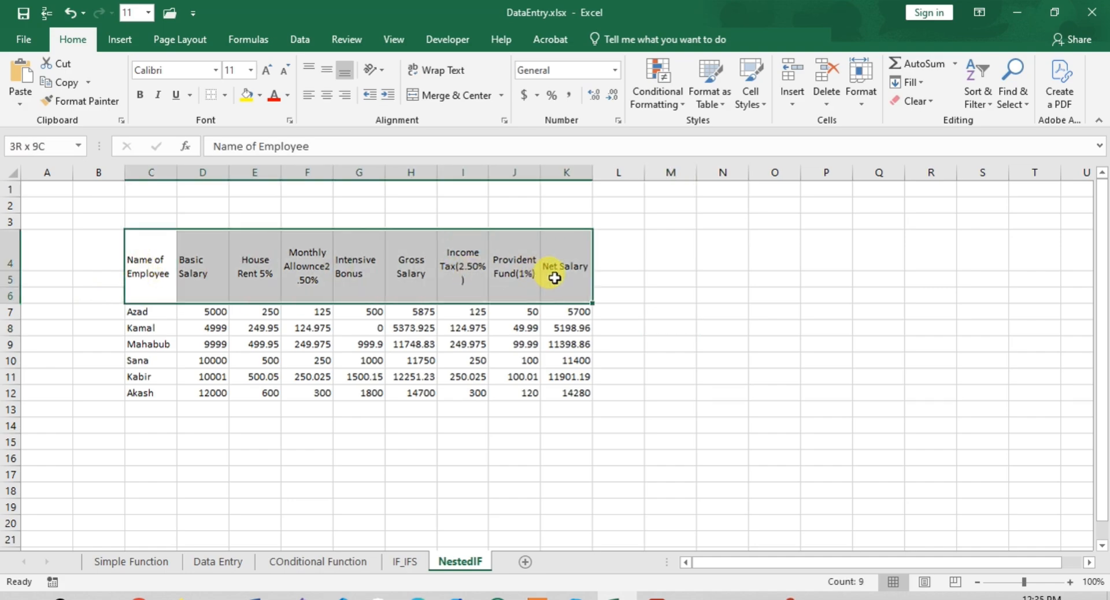
drag(555, 278, 554, 278)
click(142, 93)
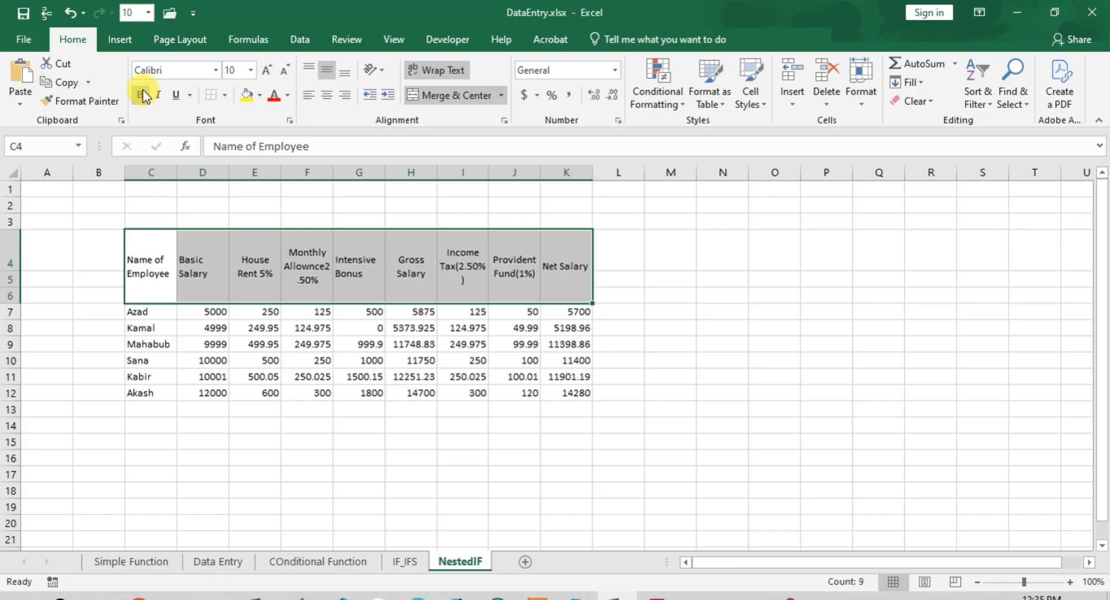
click(267, 70)
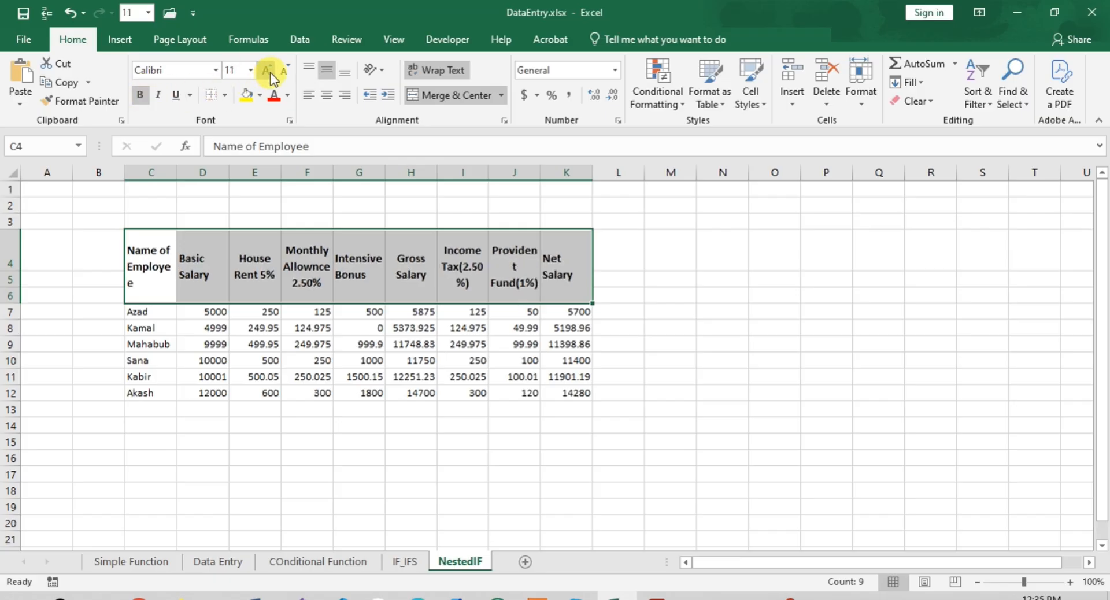
click(267, 70)
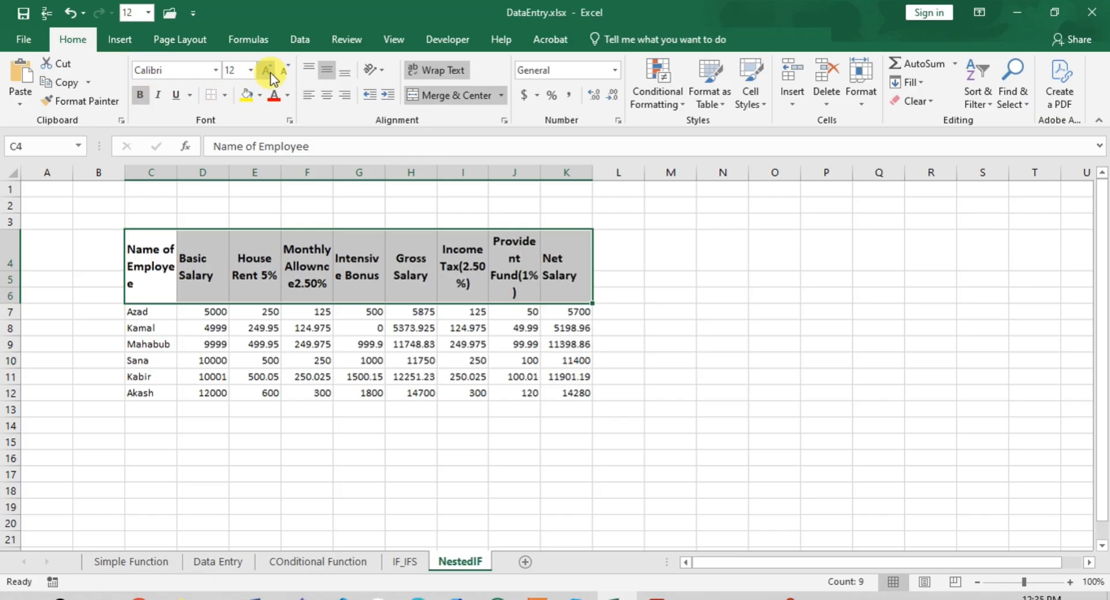
- Apply All Borders to the whole salary table, C4:K12
click(209, 310)
drag(119, 231, 555, 392)
click(256, 311)
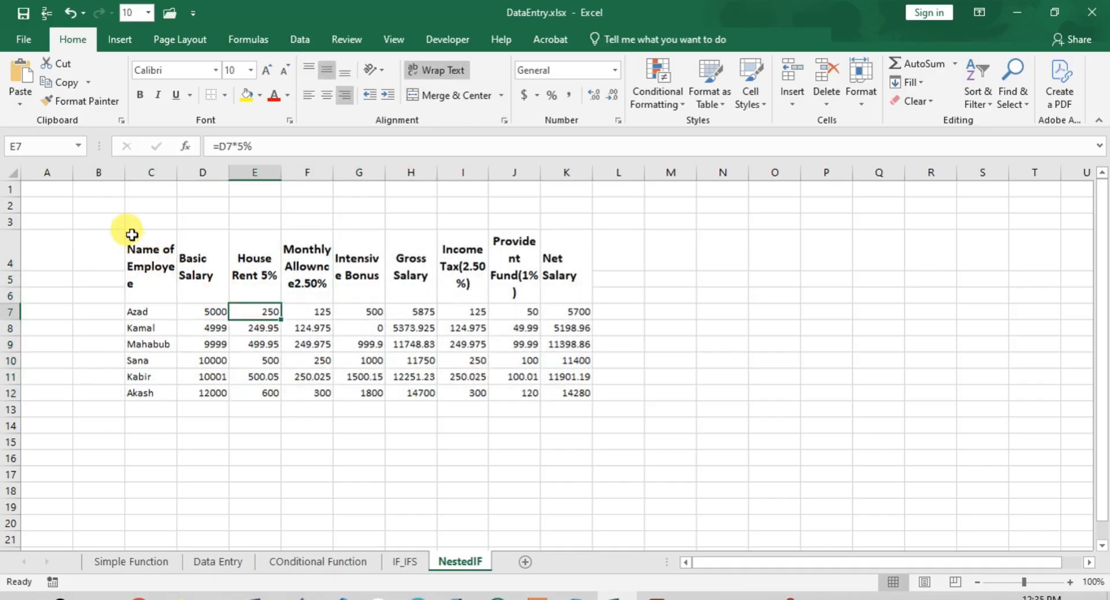
drag(132, 234, 538, 373)
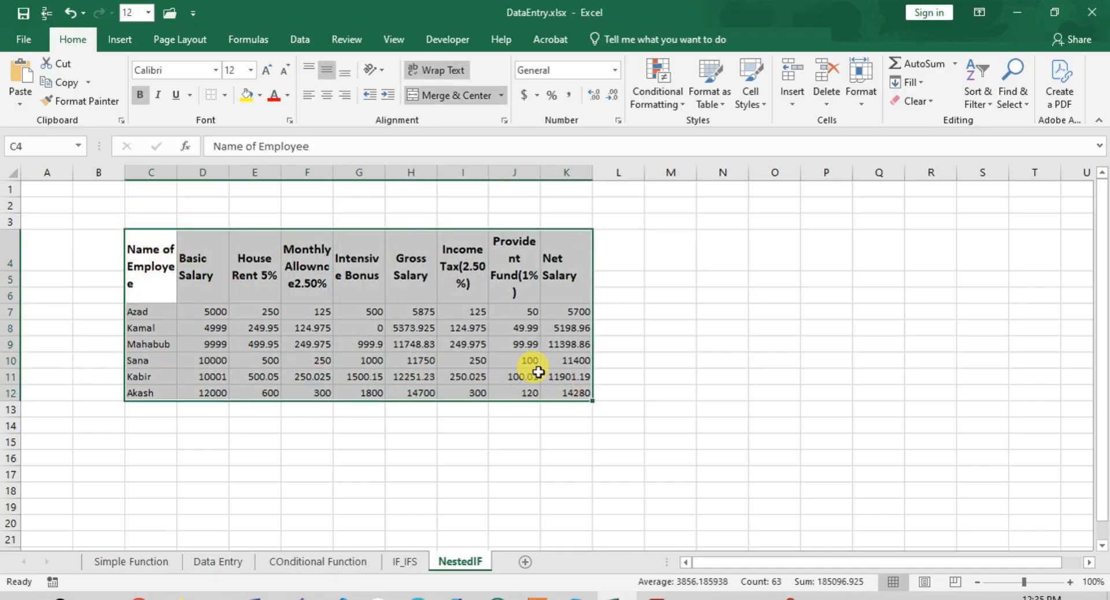
click(227, 99)
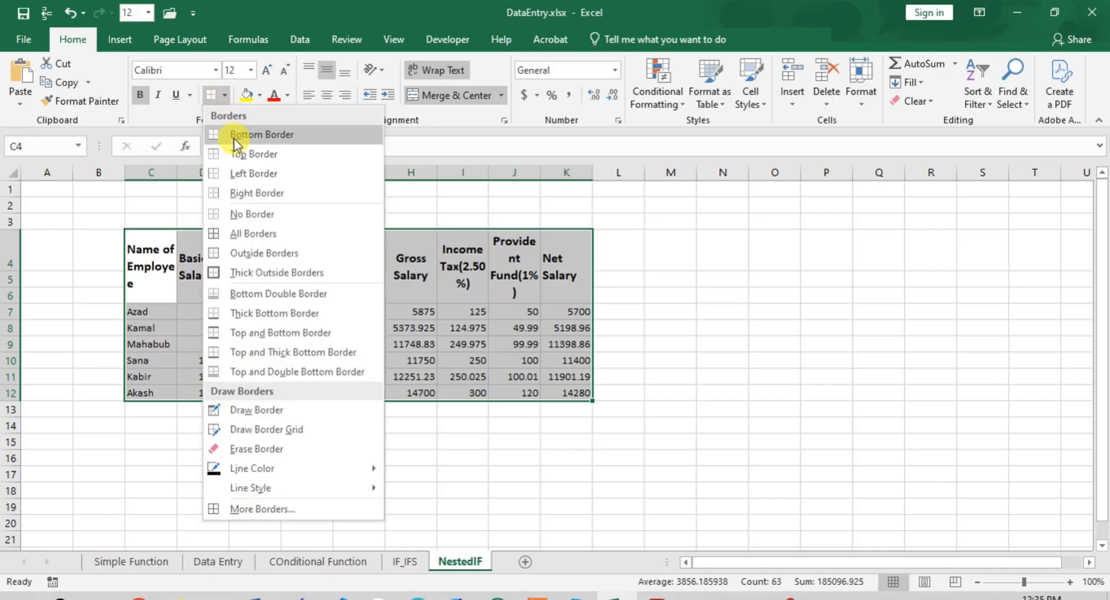
click(237, 237)
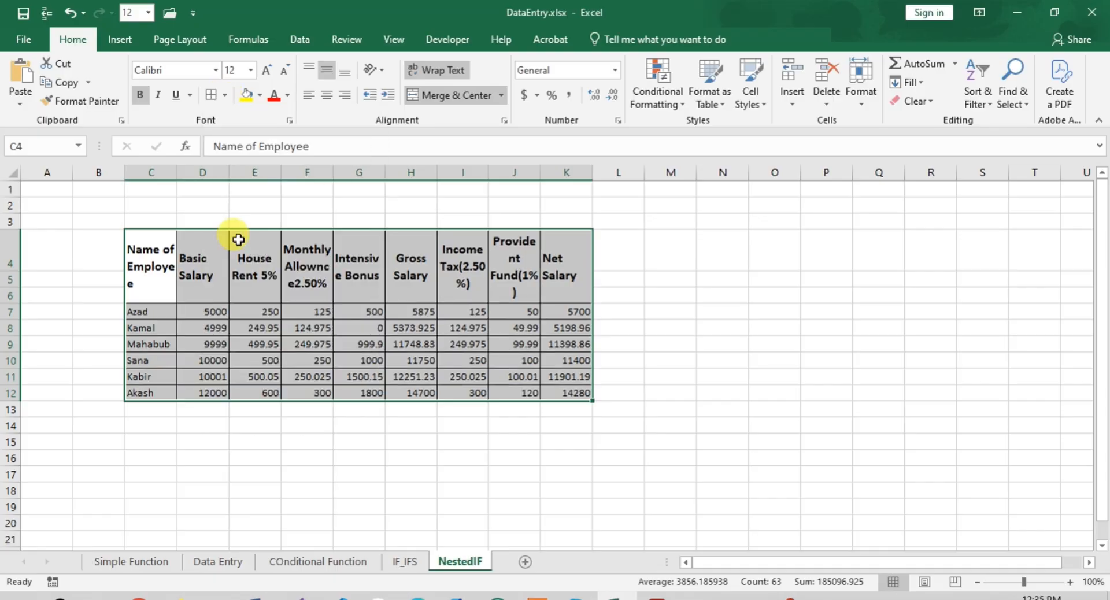
click(704, 374)
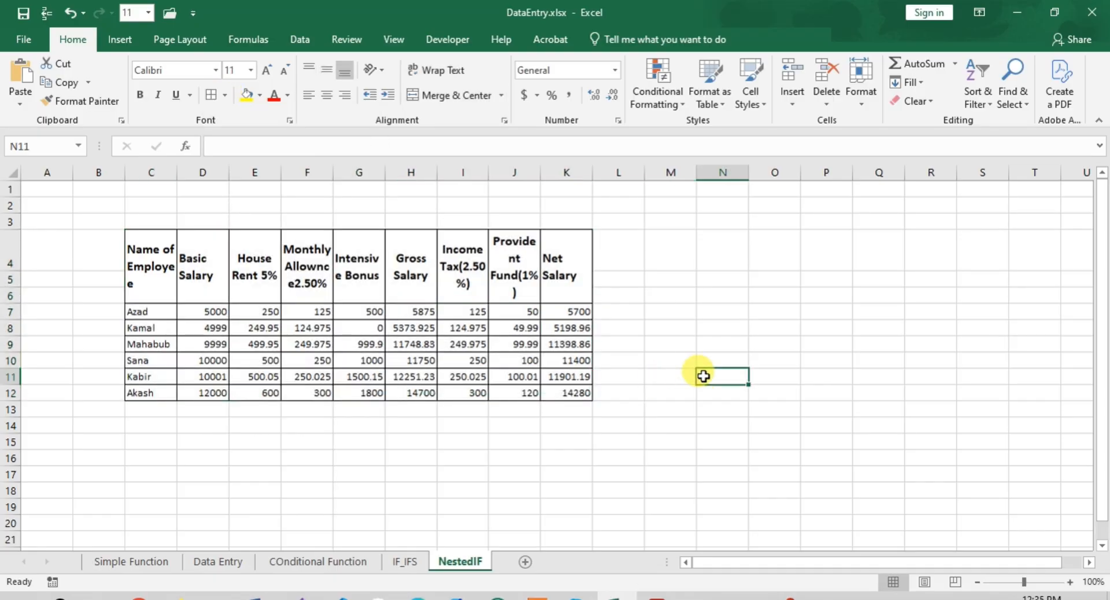
- AutoFit the widths of columns J, I and F to their header text
double_click(540, 167)
double_click(489, 167)
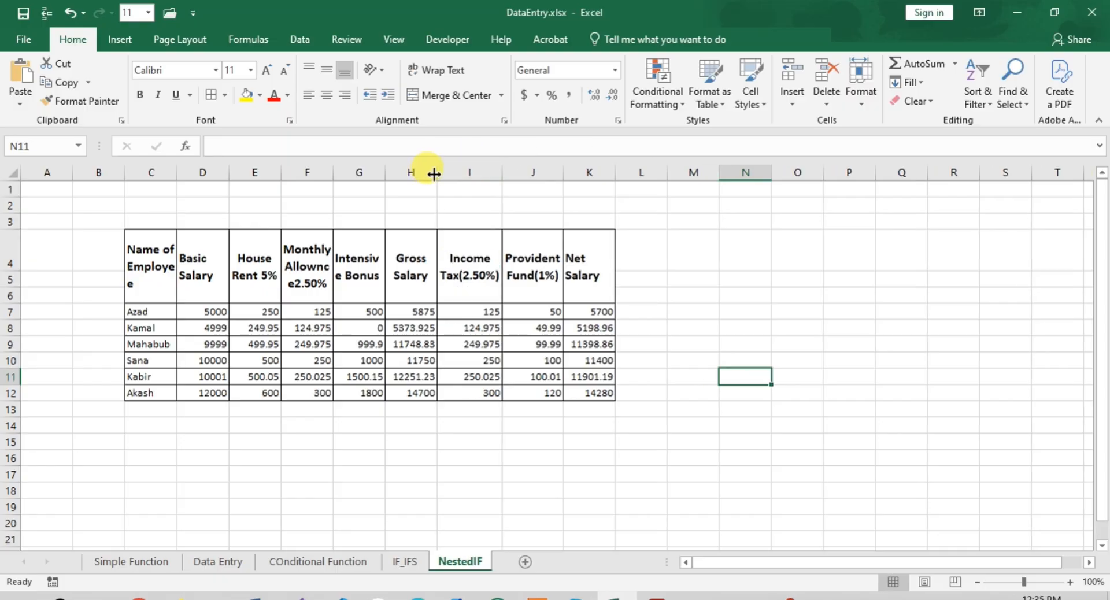
double_click(333, 171)
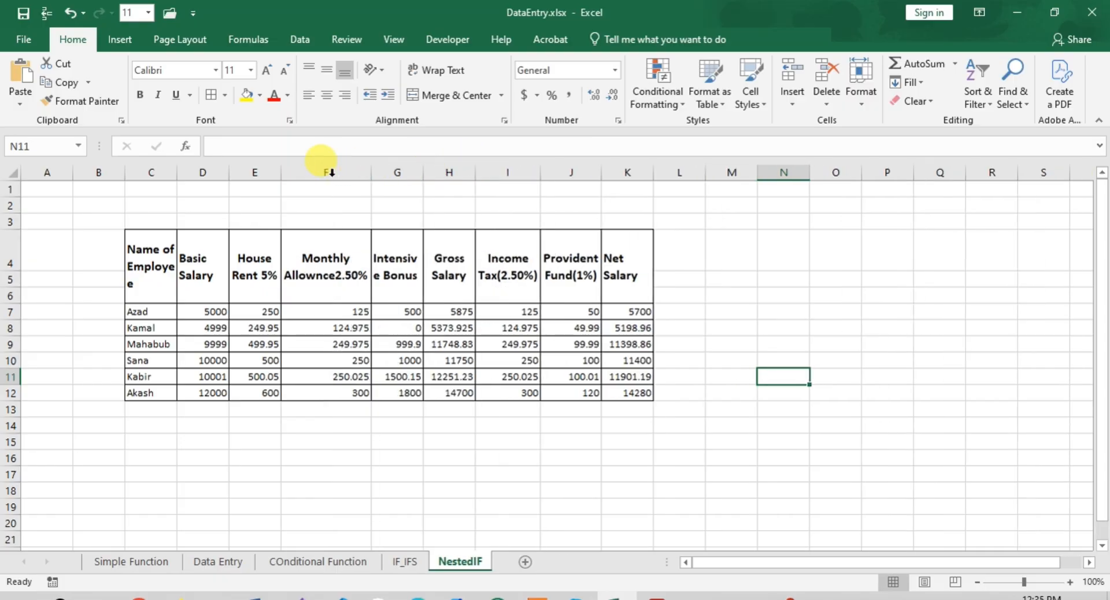